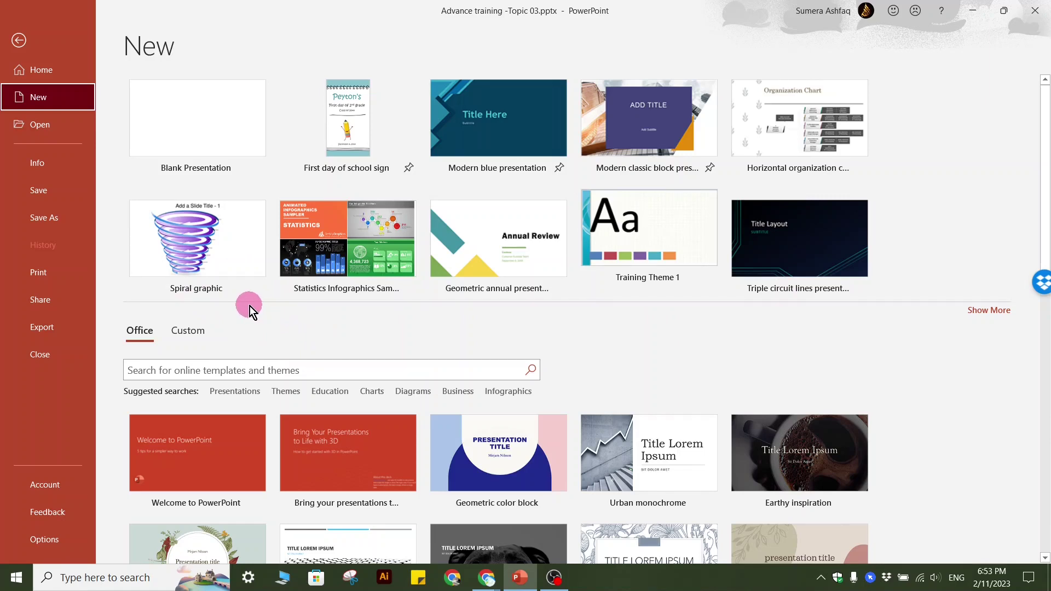
Step: Create a new presentation from the First day of school sign template
{"action": "left_click", "coordinate": [345, 121]}
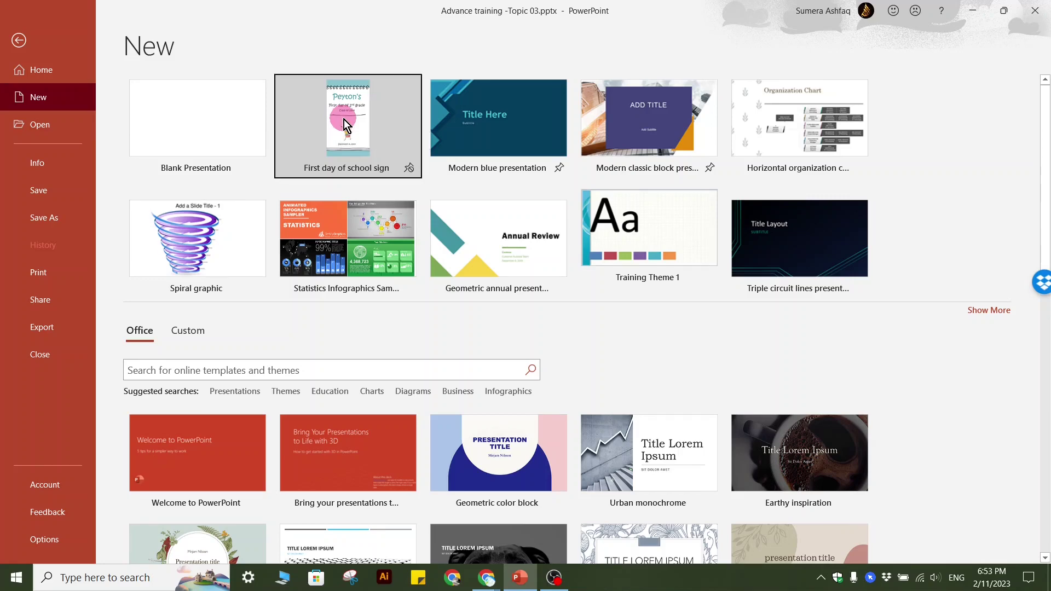
{"action": "double_click", "coordinate": [344, 119]}
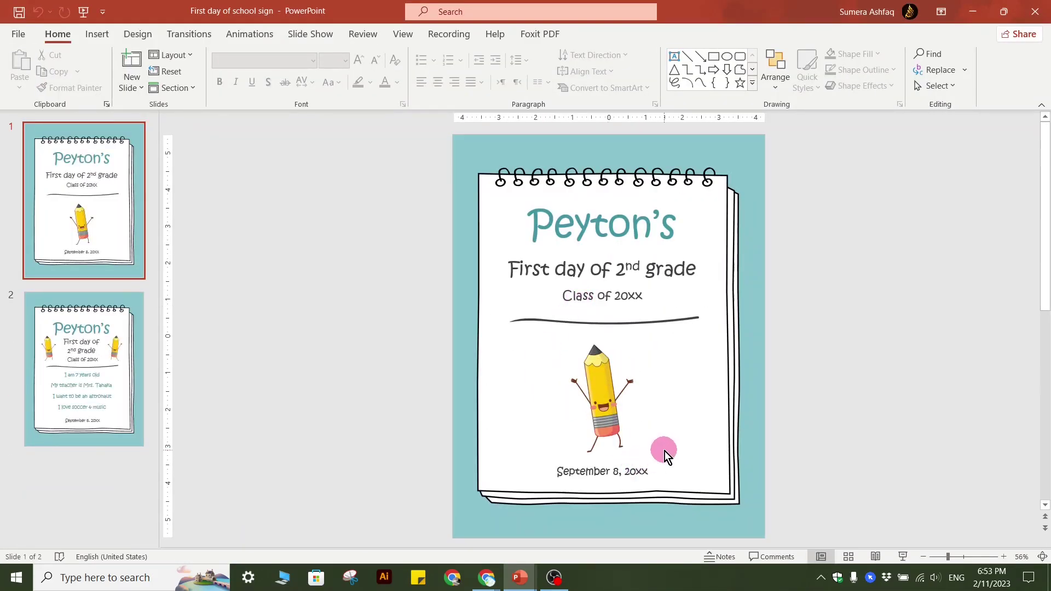
{"action": "scroll", "coordinate": [691, 434], "scroll_direction": "up", "scroll_amount": 1, "text": "ctrl"}
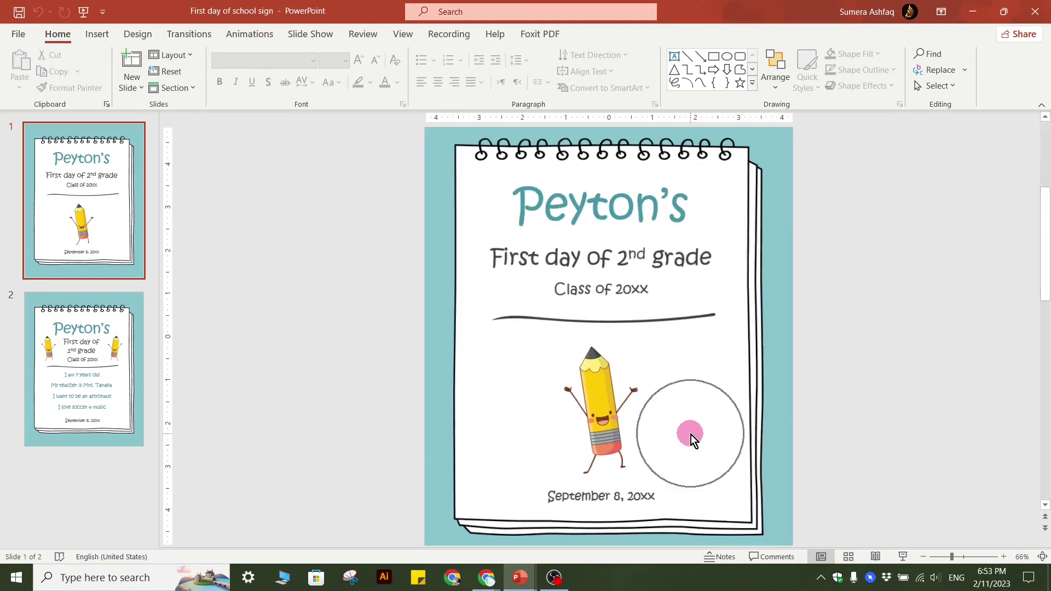
Step: View the second slide of the sign and examine the layouts offered for it
{"action": "left_click", "coordinate": [59, 364]}
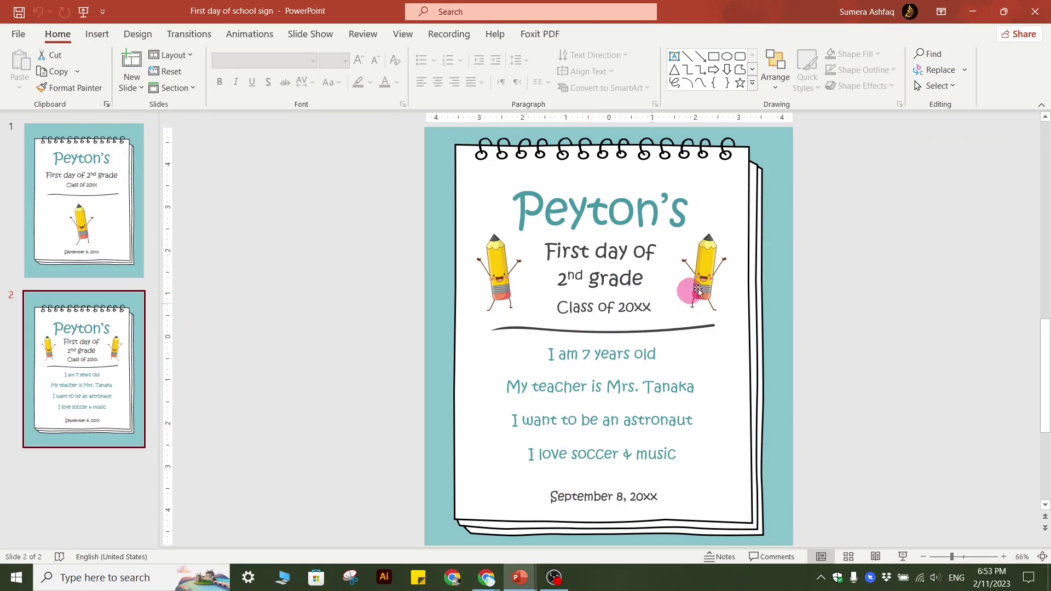
{"action": "right_click", "coordinate": [96, 362]}
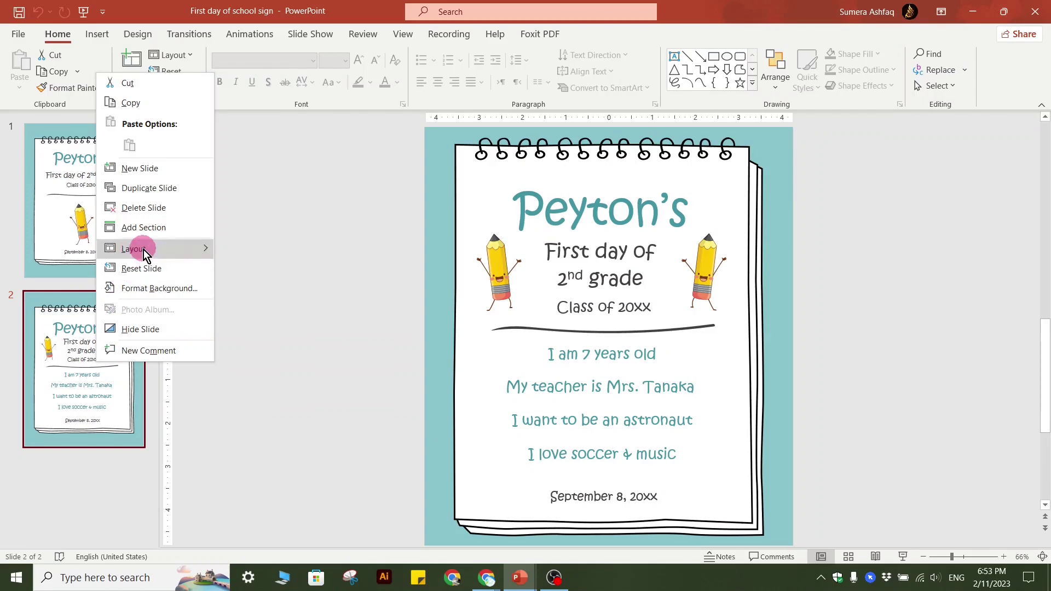
{"action": "mouse_move", "coordinate": [139, 248]}
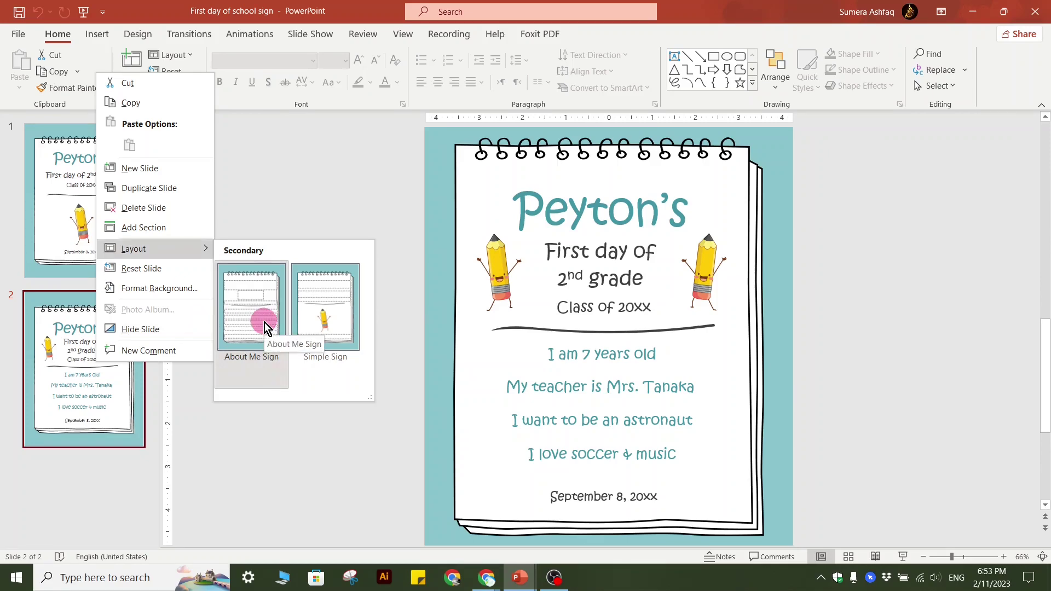
{"action": "left_click", "coordinate": [21, 36]}
Step: Open the full gallery of new presentation templates and list the online templates in the suggested Themes search
{"action": "left_click", "coordinate": [22, 37]}
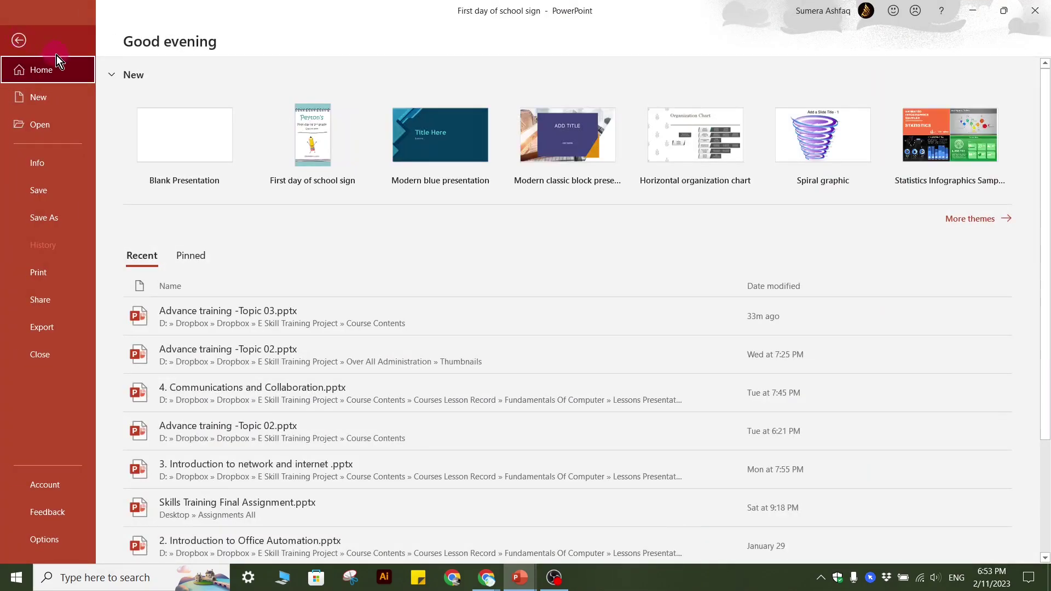
{"action": "left_click", "coordinate": [977, 217]}
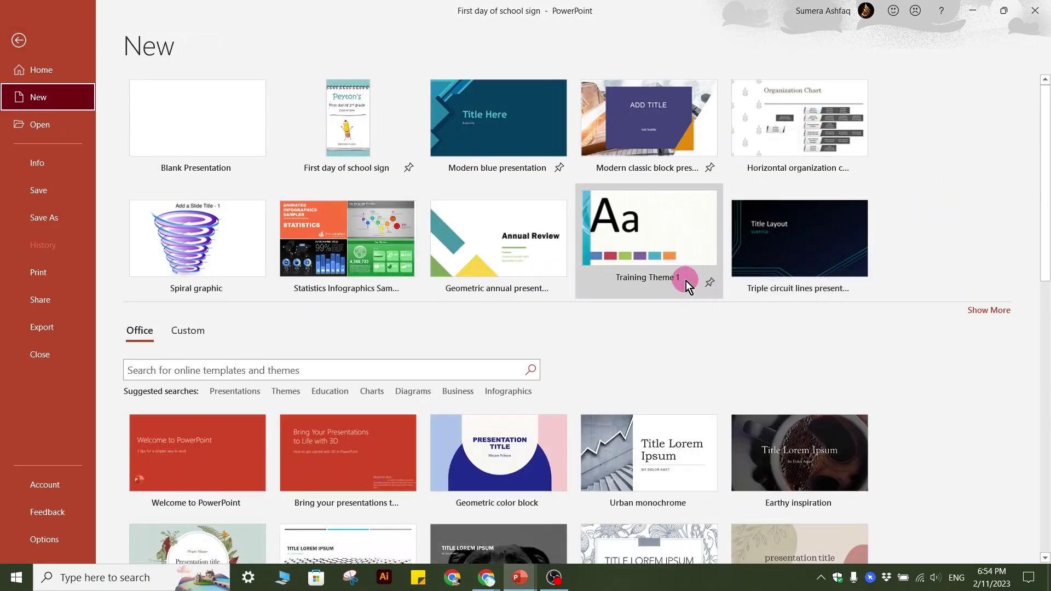
{"action": "scroll", "coordinate": [459, 346], "scroll_direction": "down", "scroll_amount": 1}
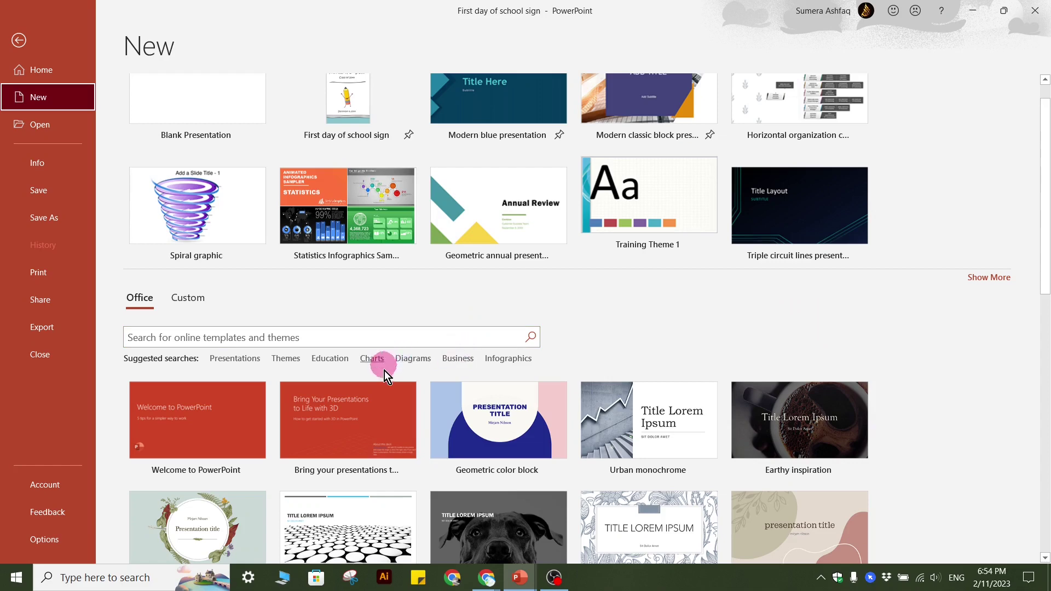
{"action": "scroll", "coordinate": [385, 376], "scroll_direction": "down", "scroll_amount": 2}
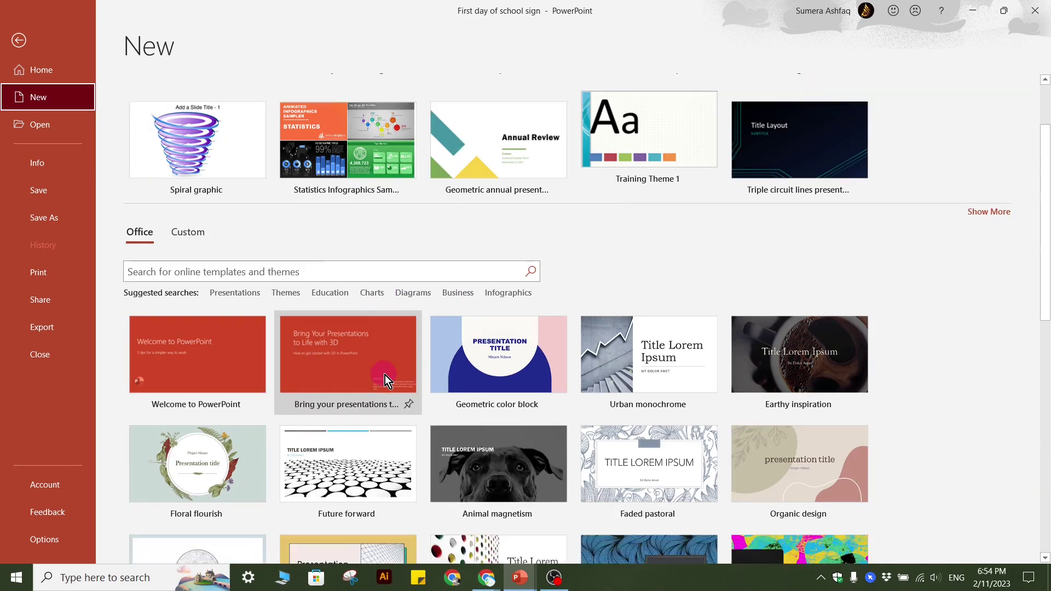
{"action": "left_click", "coordinate": [286, 293]}
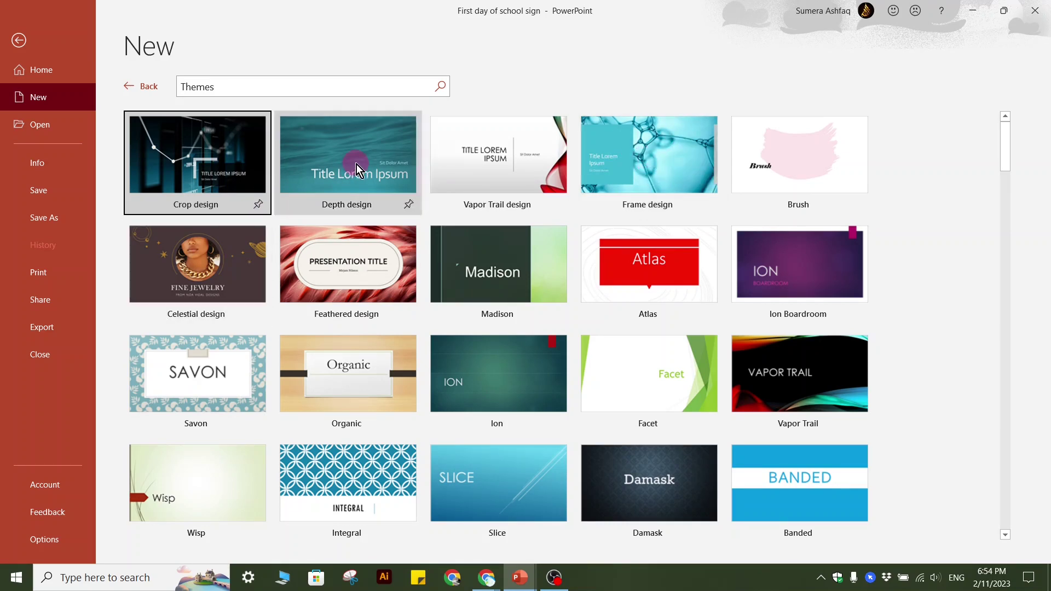
Step: Preview the Crop design and Basketball presentation (widescreen) templates, closing each preview
{"action": "left_click", "coordinate": [184, 167]}
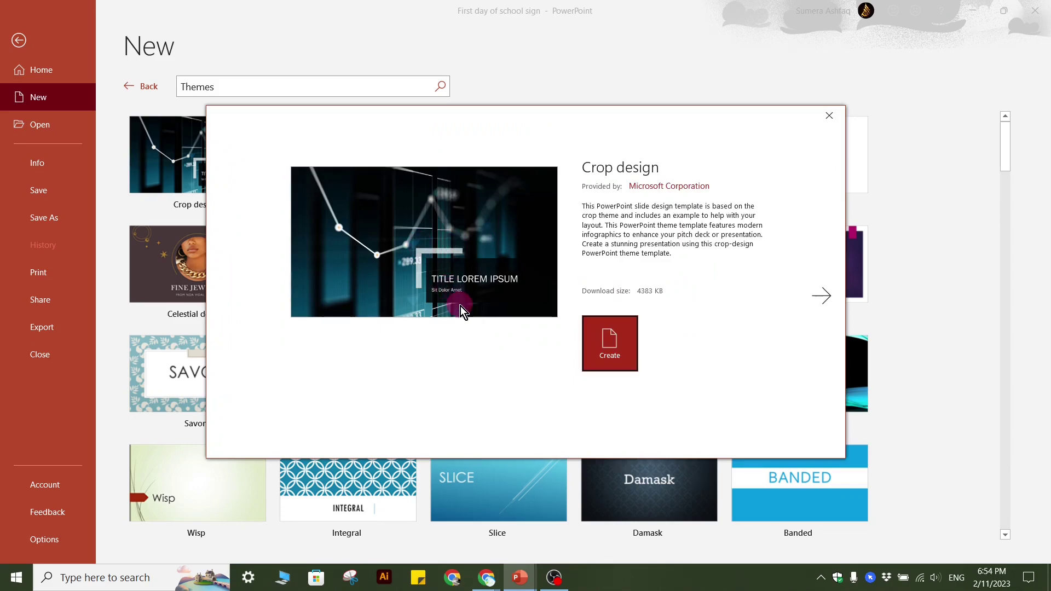
{"action": "left_click", "coordinate": [829, 116]}
{"action": "scroll", "coordinate": [484, 373], "scroll_direction": "down", "scroll_amount": 2}
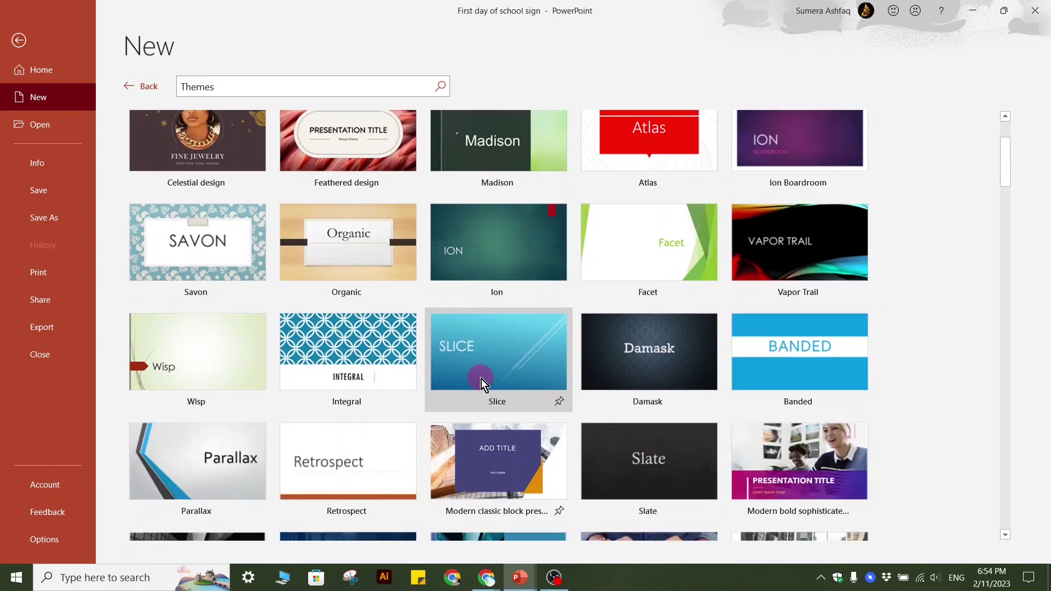
{"action": "scroll", "coordinate": [481, 386], "scroll_direction": "down", "scroll_amount": 4}
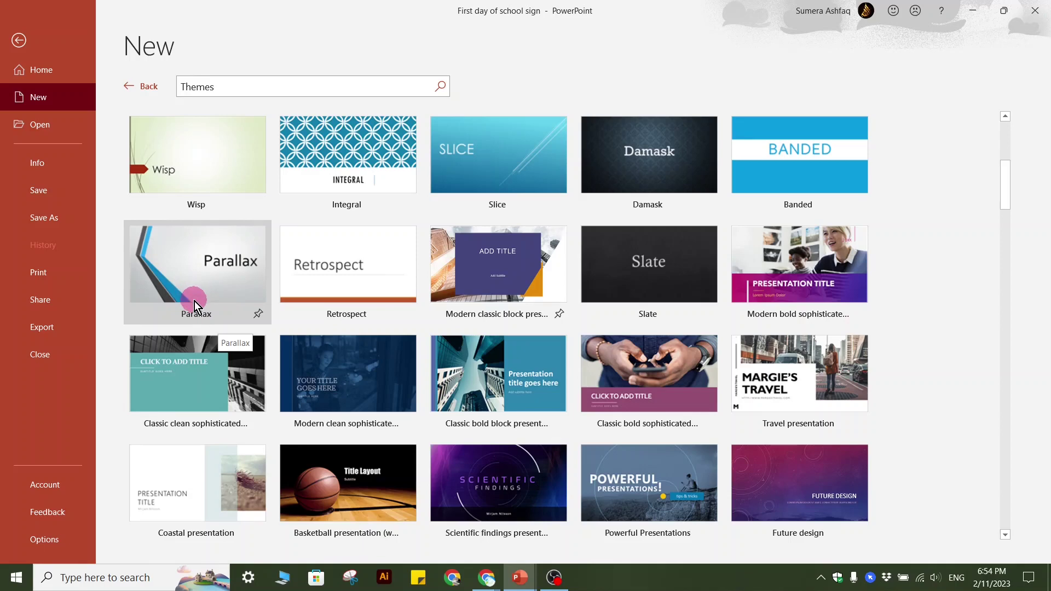
{"action": "scroll", "coordinate": [196, 301], "scroll_direction": "down", "scroll_amount": 6}
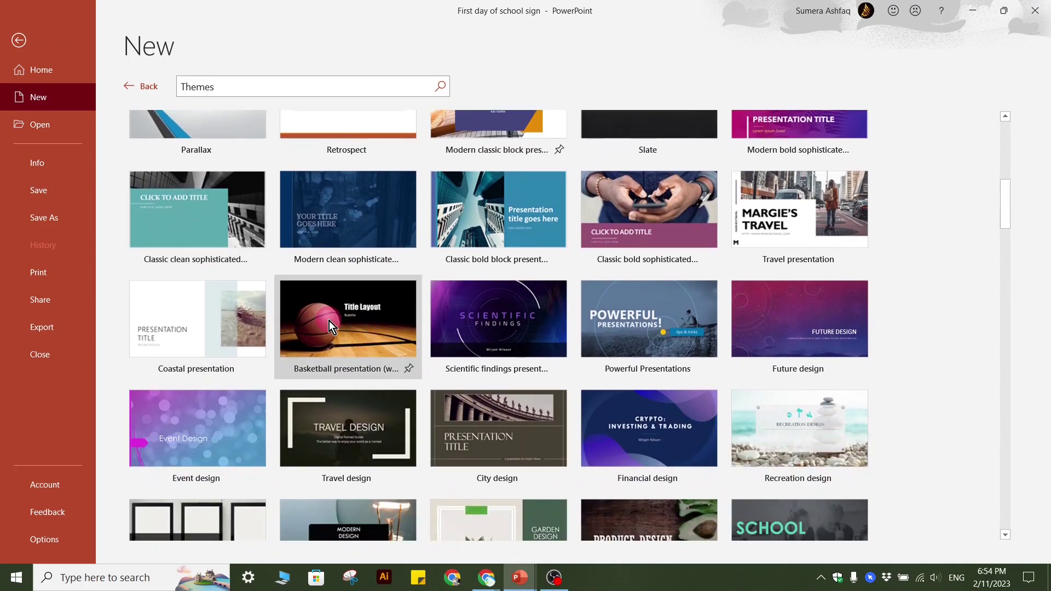
{"action": "left_click", "coordinate": [352, 326]}
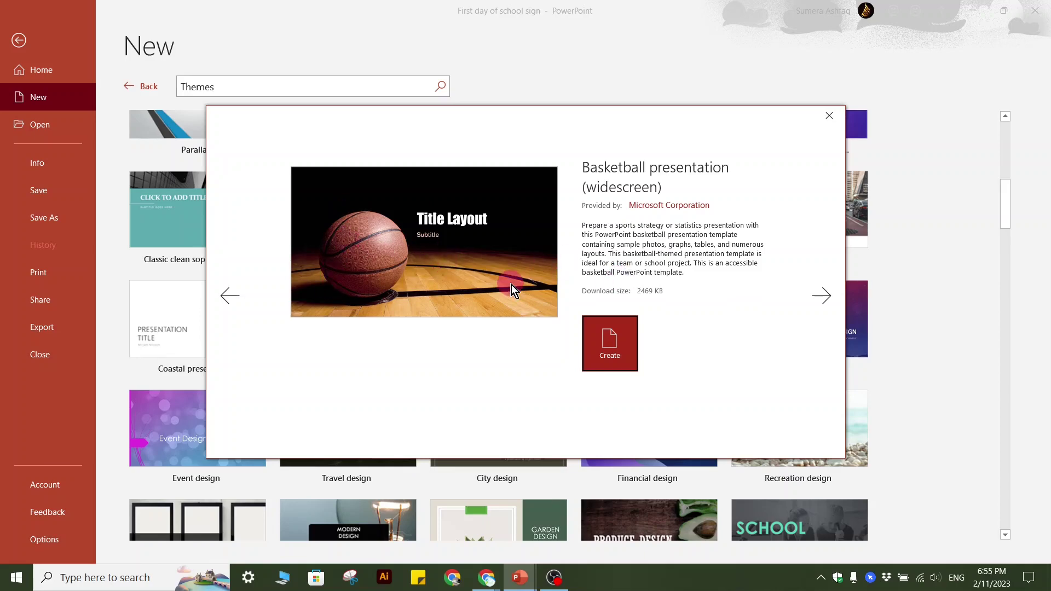
{"action": "left_click", "coordinate": [829, 117]}
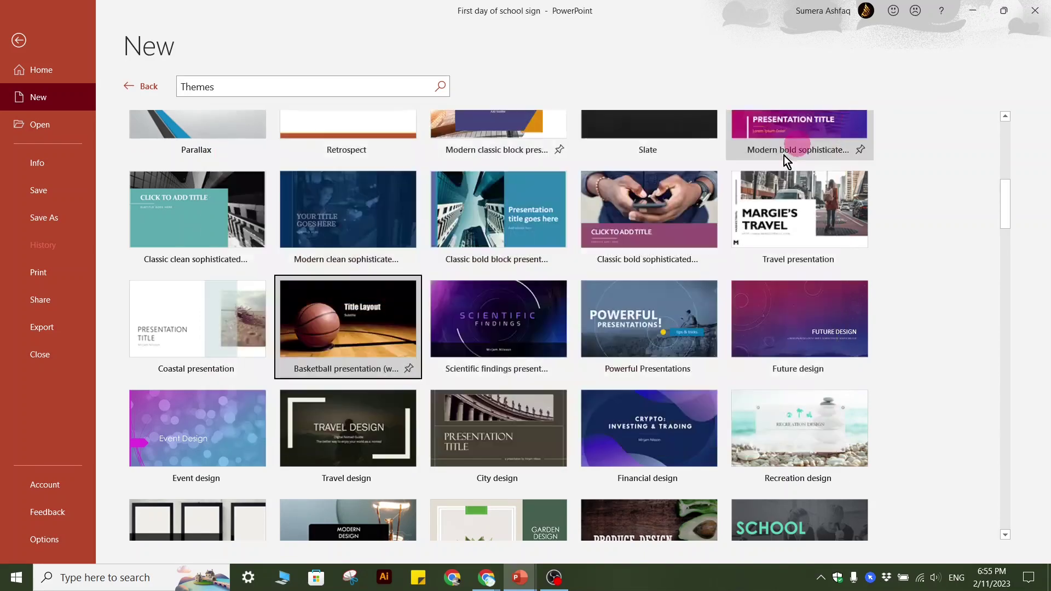
Step: Preview the Recreation design, Maker design, Modern design and Garden design templates
{"action": "scroll", "coordinate": [541, 246], "scroll_direction": "down", "scroll_amount": 1}
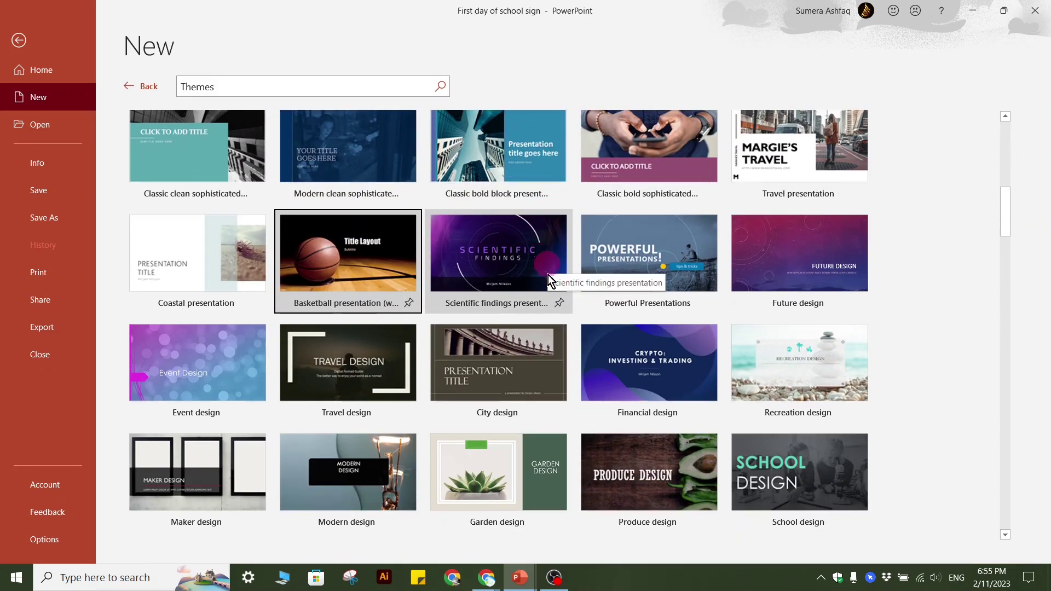
{"action": "left_click", "coordinate": [786, 350]}
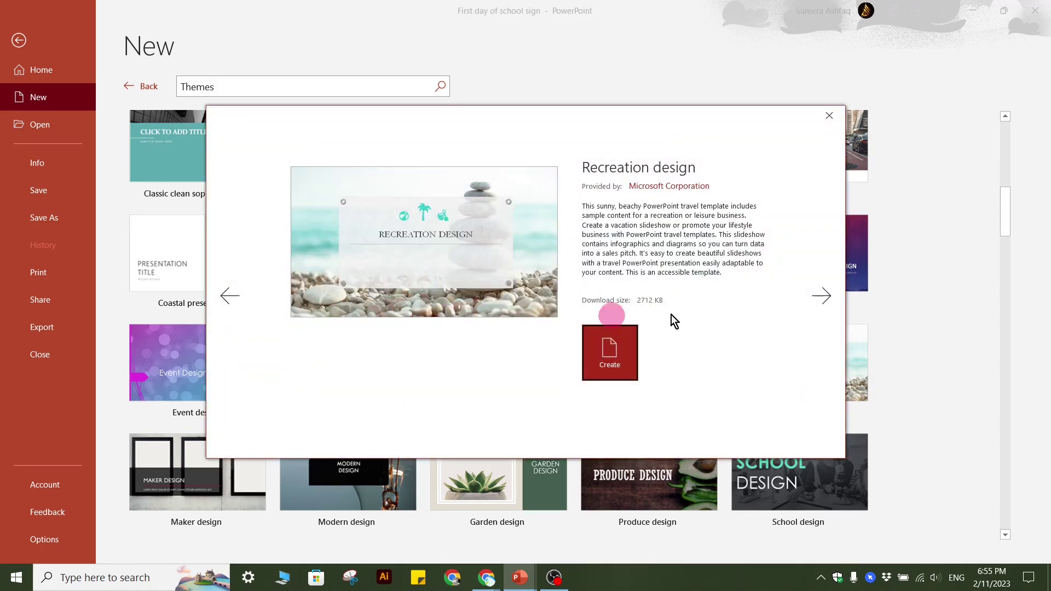
{"action": "left_click", "coordinate": [818, 303]}
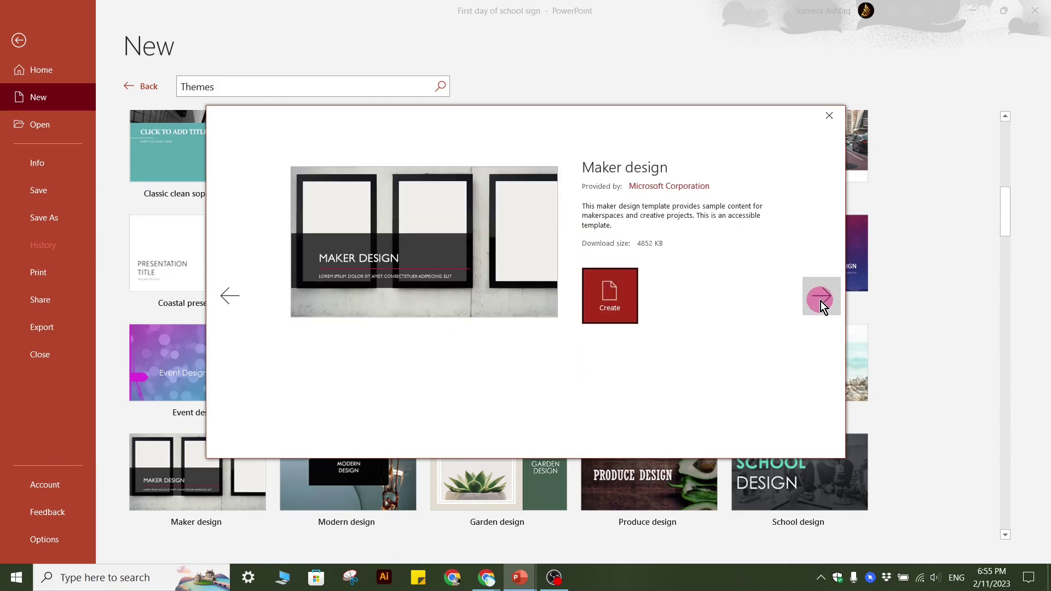
{"action": "left_click", "coordinate": [820, 301]}
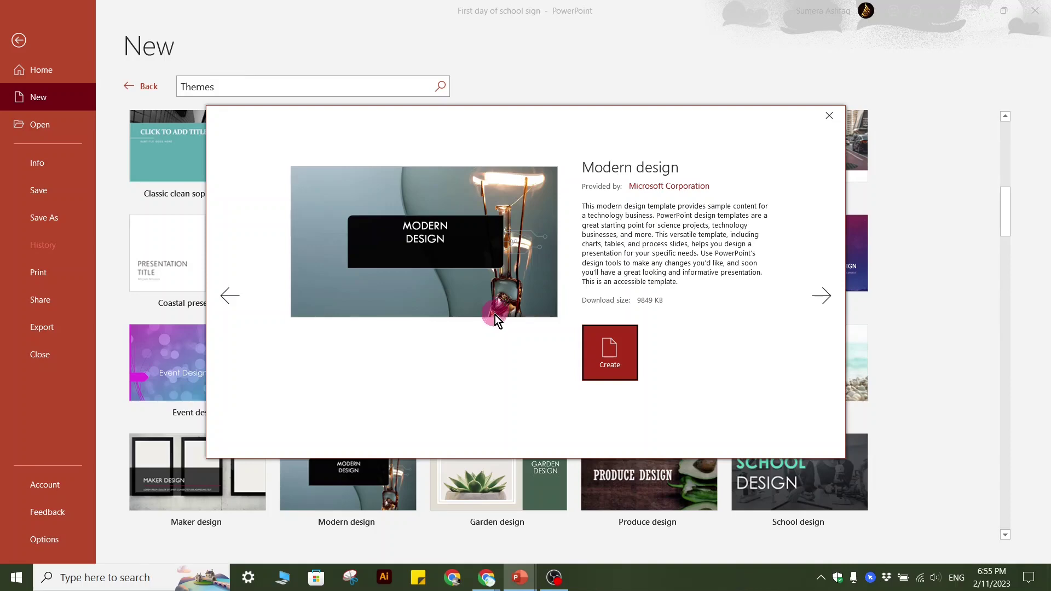
{"action": "left_click", "coordinate": [829, 115]}
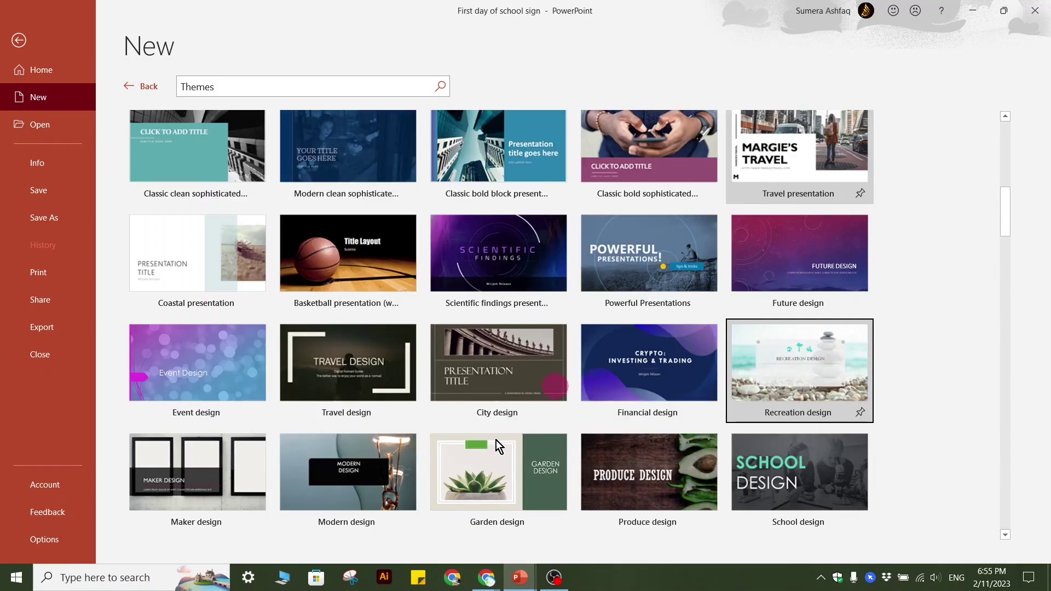
{"action": "left_click", "coordinate": [503, 472]}
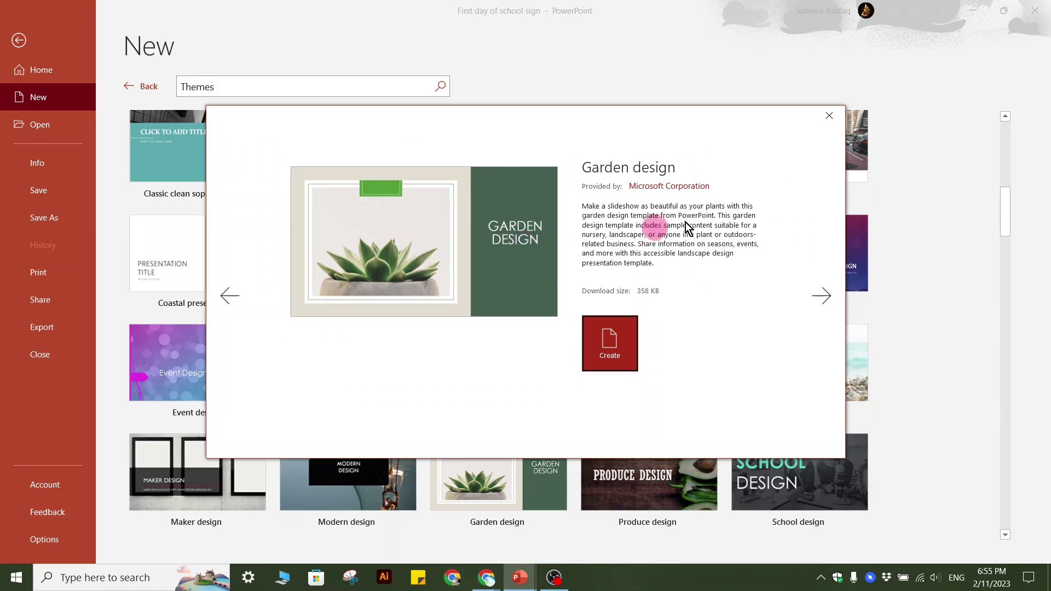
{"action": "left_click", "coordinate": [828, 115]}
Step: Browse further through the Themes results and preview the Floral flourish template
{"action": "scroll", "coordinate": [613, 362], "scroll_direction": "down", "scroll_amount": 6}
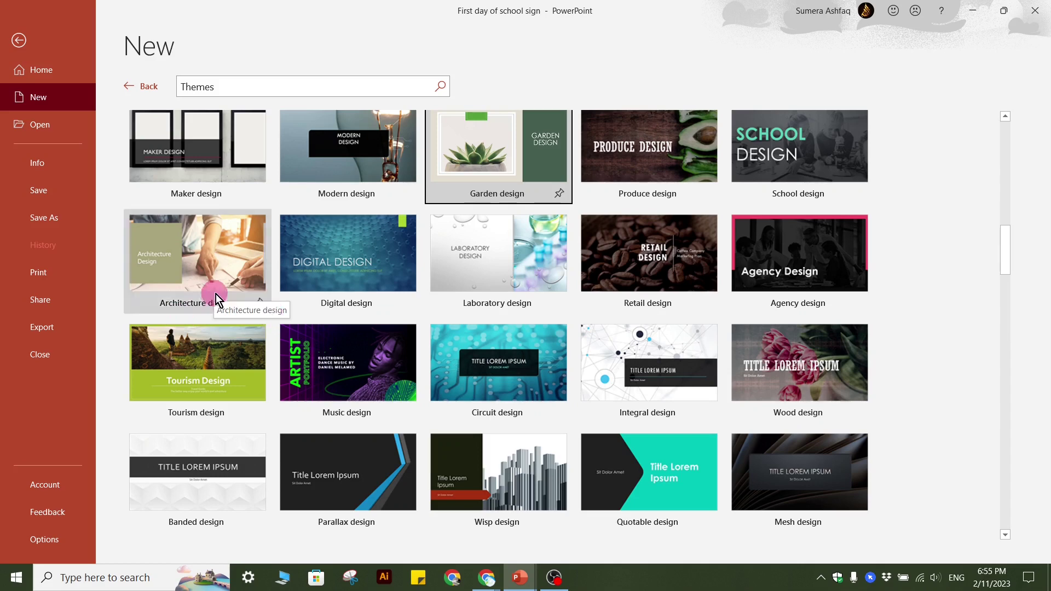
{"action": "scroll", "coordinate": [218, 297], "scroll_direction": "down", "scroll_amount": 3}
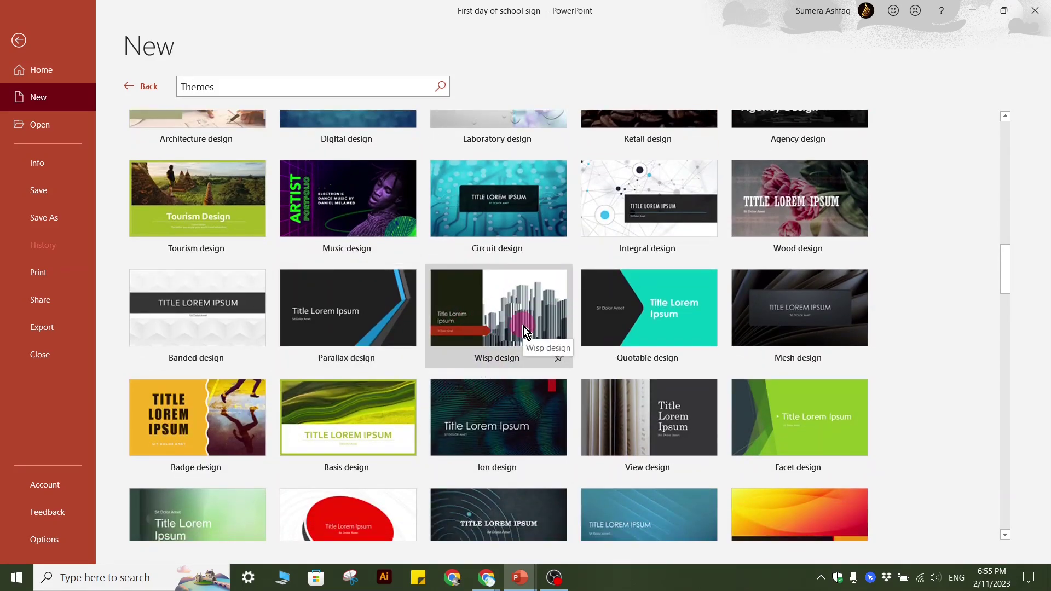
{"action": "scroll", "coordinate": [523, 326], "scroll_direction": "down", "scroll_amount": 4}
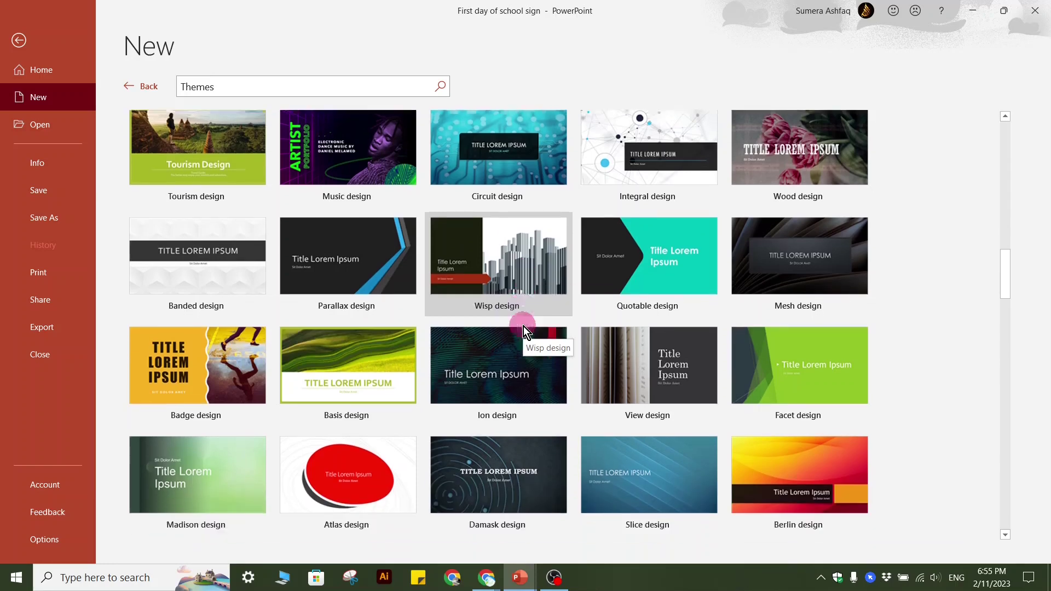
{"action": "scroll", "coordinate": [529, 277], "scroll_direction": "down", "scroll_amount": 8}
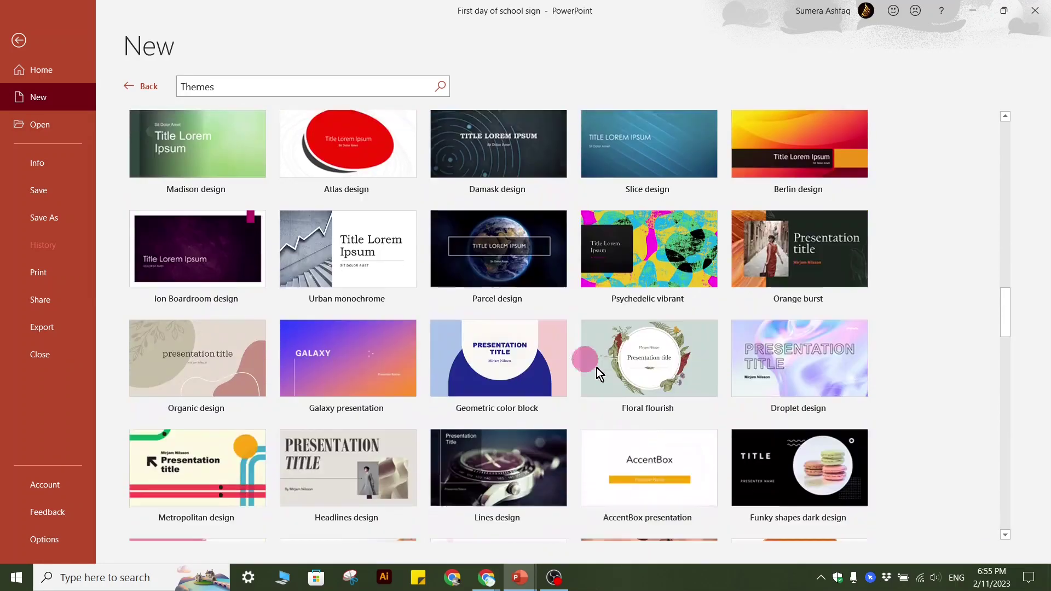
{"action": "scroll", "coordinate": [643, 432], "scroll_direction": "up", "scroll_amount": 6}
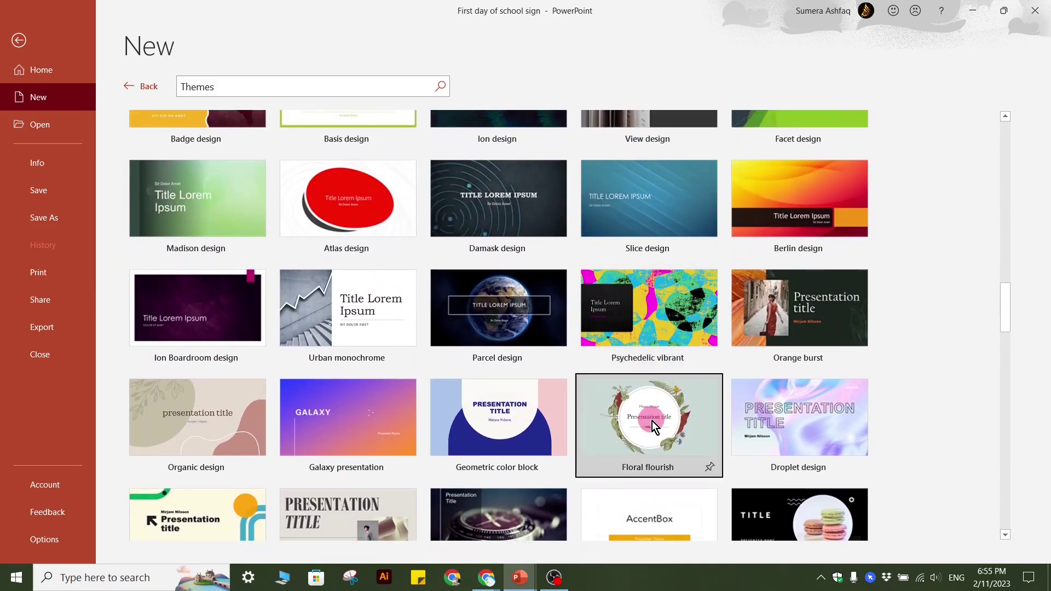
{"action": "left_click", "coordinate": [652, 421]}
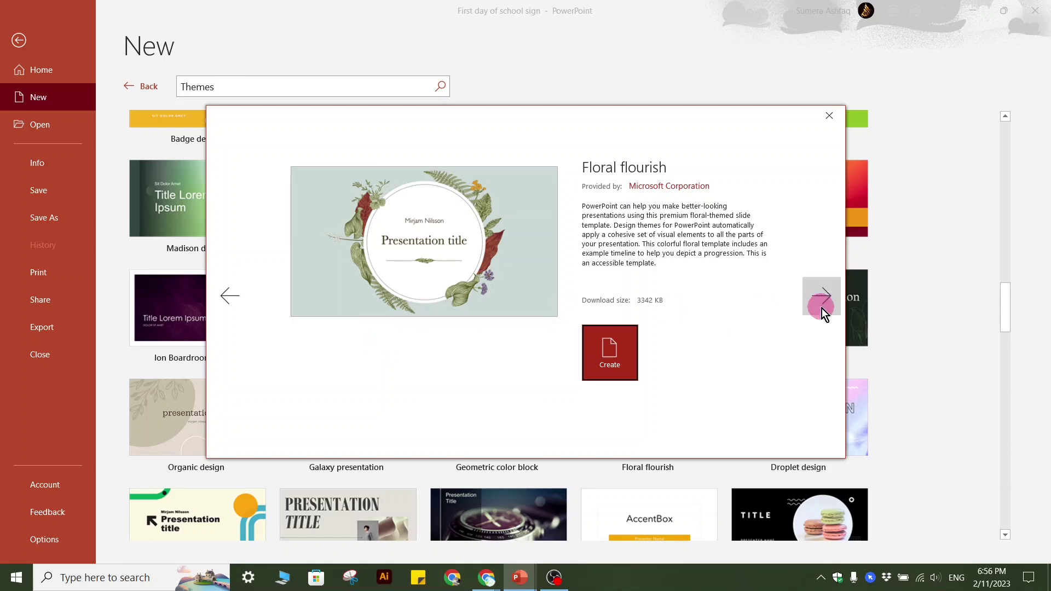
{"action": "left_click", "coordinate": [832, 116]}
Step: Create a new presentation from the Lines design template
{"action": "scroll", "coordinate": [445, 501], "scroll_direction": "down", "scroll_amount": 2}
{"action": "left_click", "coordinate": [495, 449]}
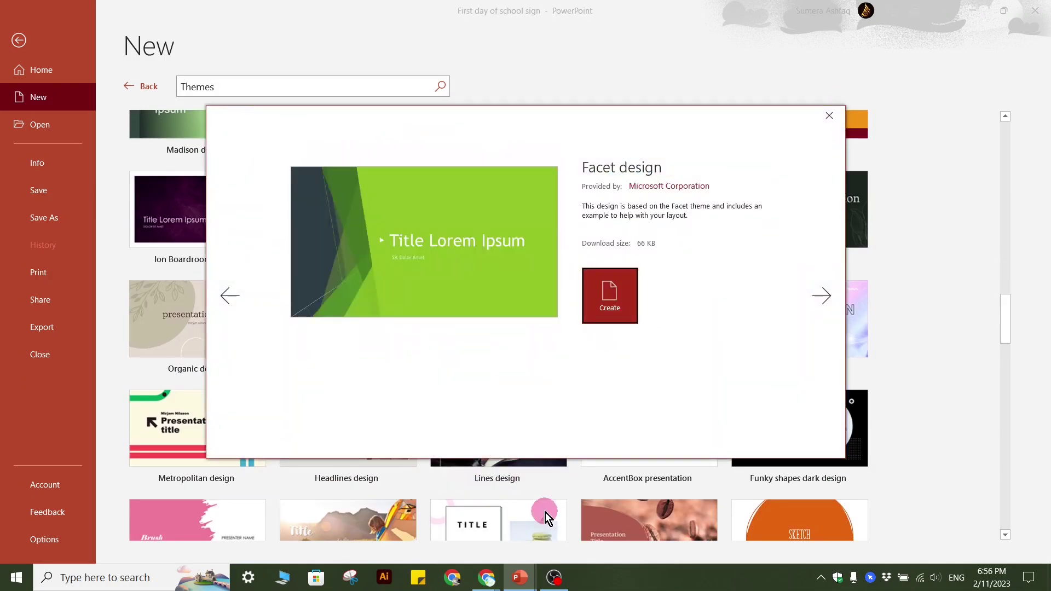
{"action": "left_click", "coordinate": [834, 120]}
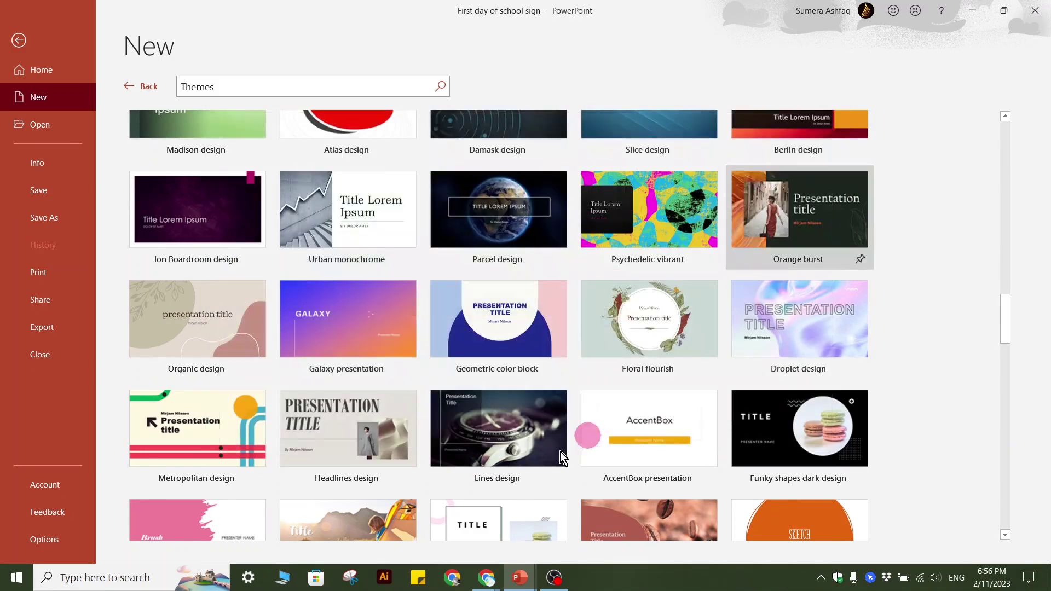
{"action": "left_click", "coordinate": [516, 439]}
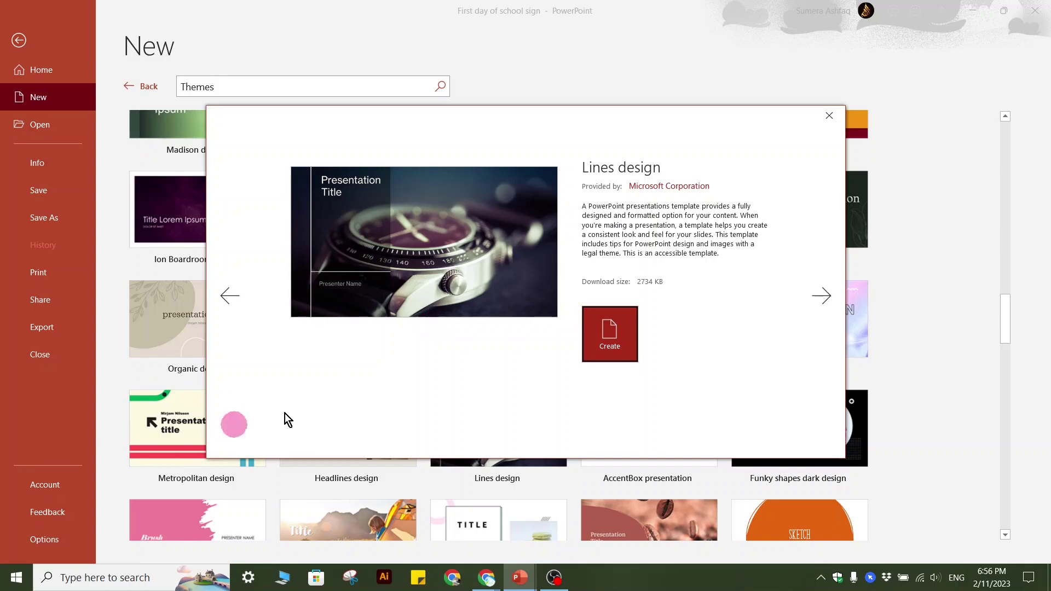
{"action": "left_click", "coordinate": [617, 338]}
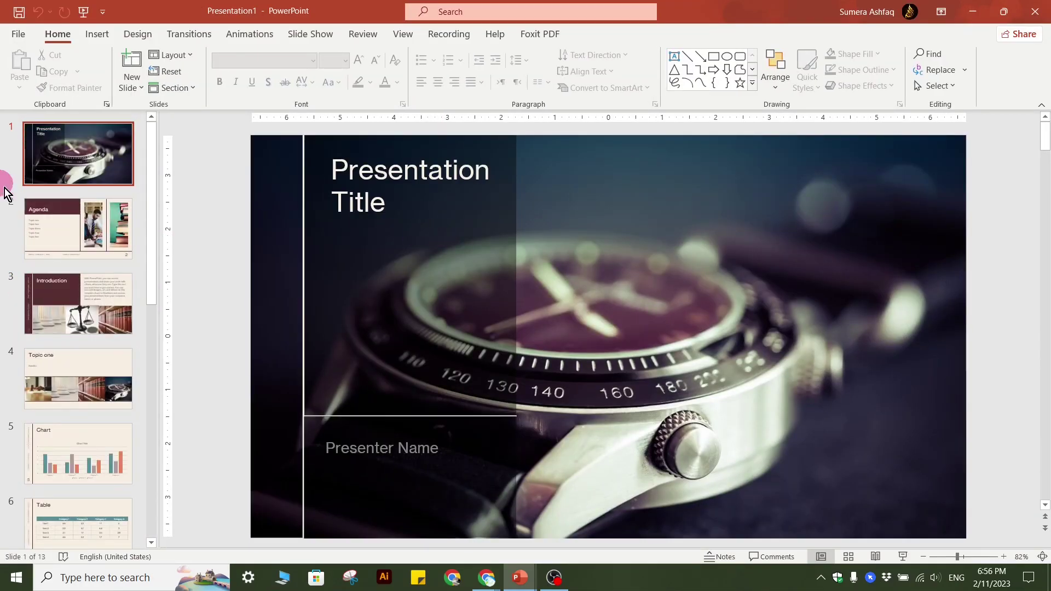
Step: View the title slide and the Agenda slide of the new presentation
{"action": "left_click", "coordinate": [86, 236]}
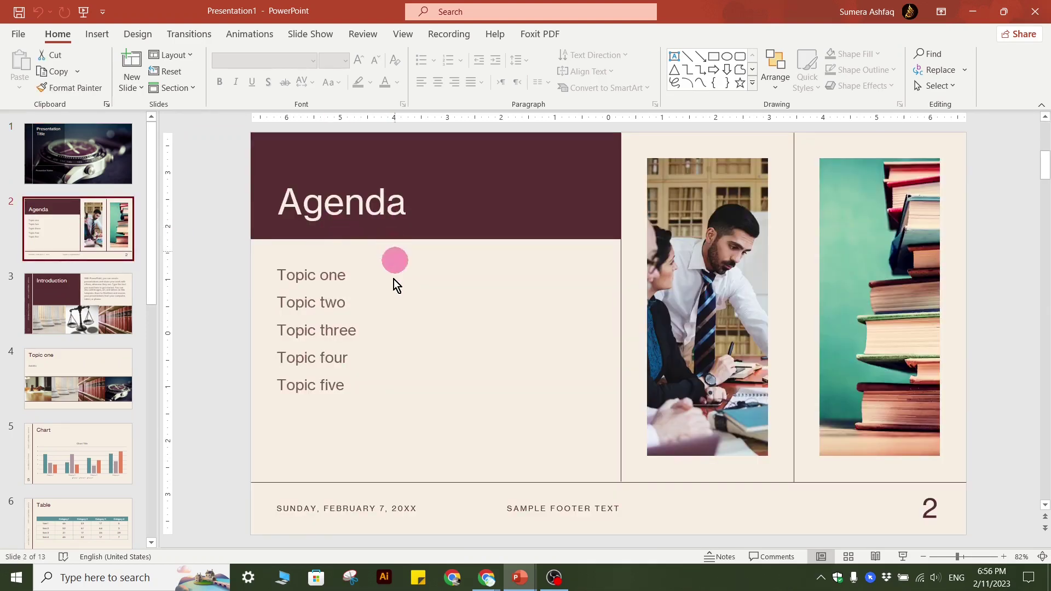
{"action": "left_click", "coordinate": [89, 165]}
{"action": "left_click", "coordinate": [94, 226]}
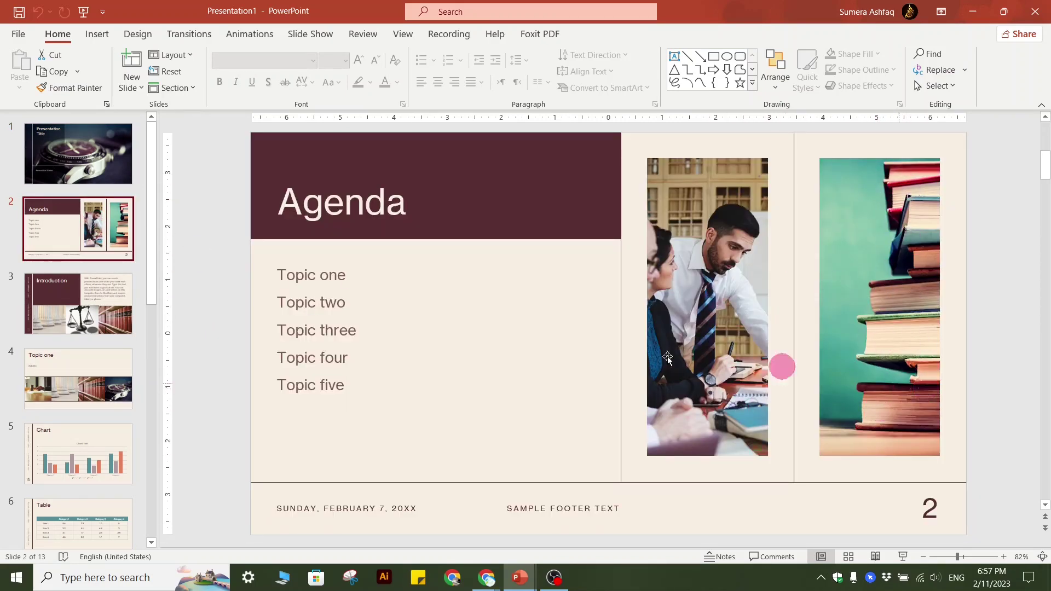
Step: View the Introduction, Topic one, quote and Team slides of the Lines design presentation
{"action": "left_click", "coordinate": [86, 331]}
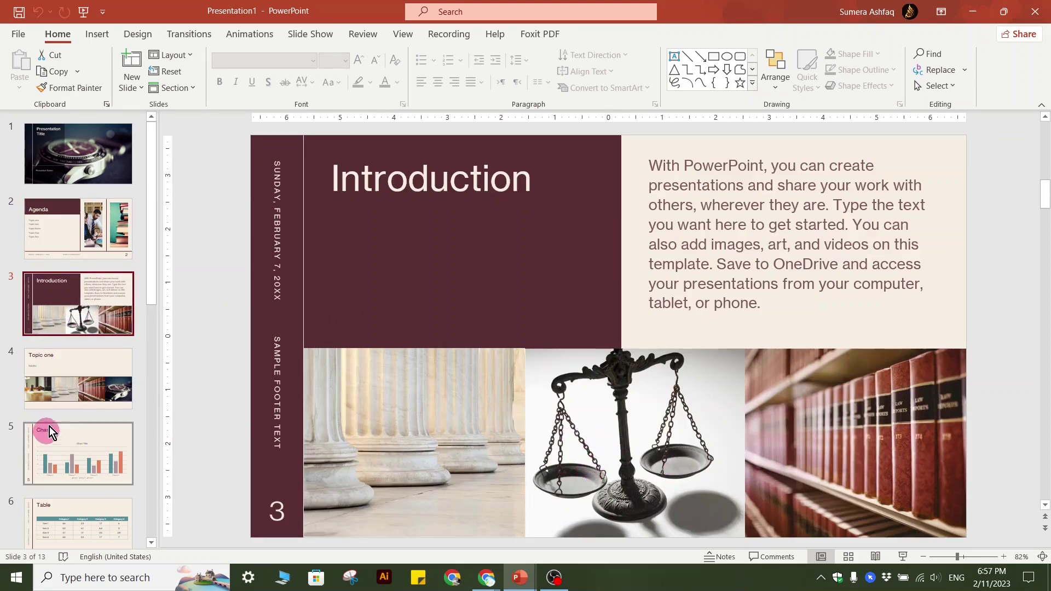
{"action": "left_click", "coordinate": [64, 389]}
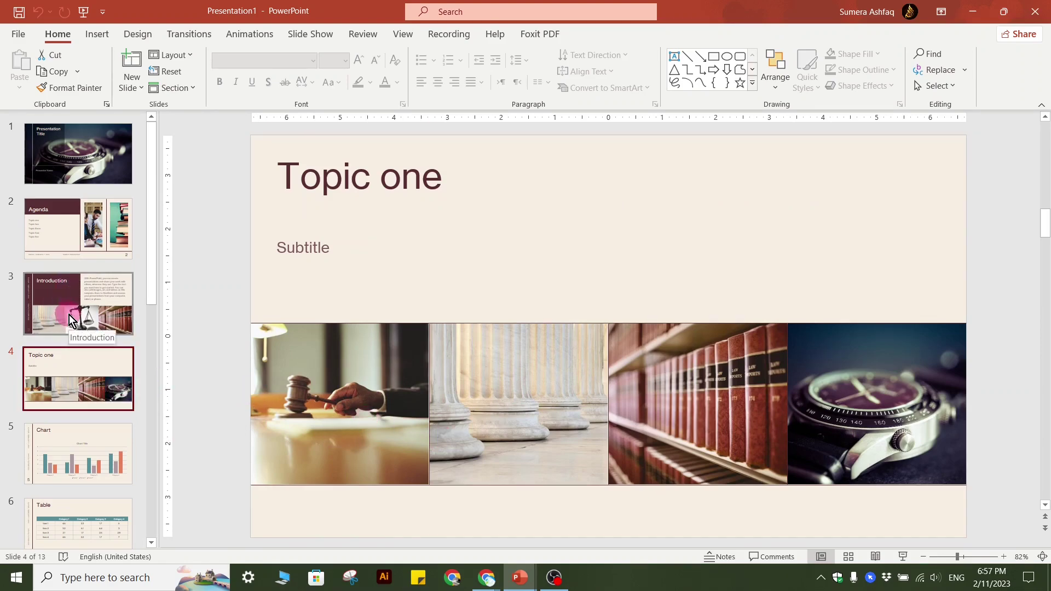
{"action": "scroll", "coordinate": [83, 389], "scroll_direction": "down", "scroll_amount": 4}
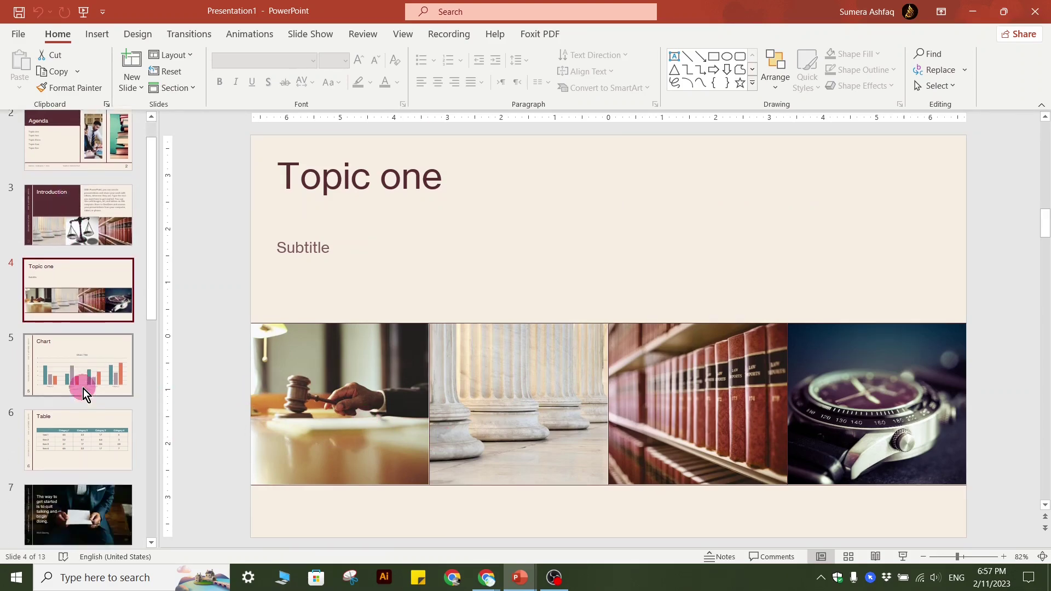
{"action": "left_click", "coordinate": [80, 388]}
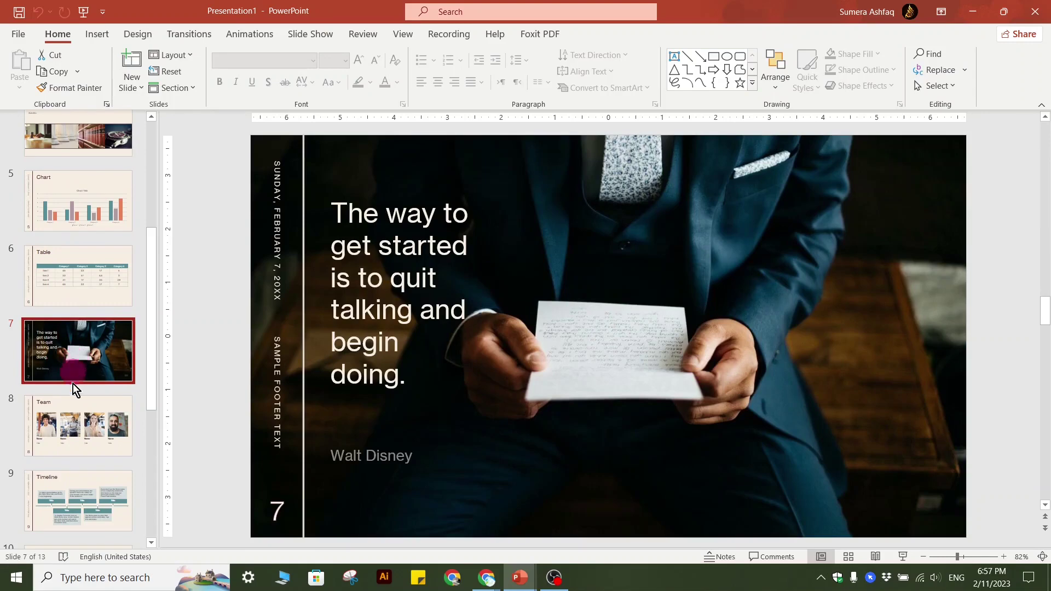
{"action": "left_click", "coordinate": [64, 432]}
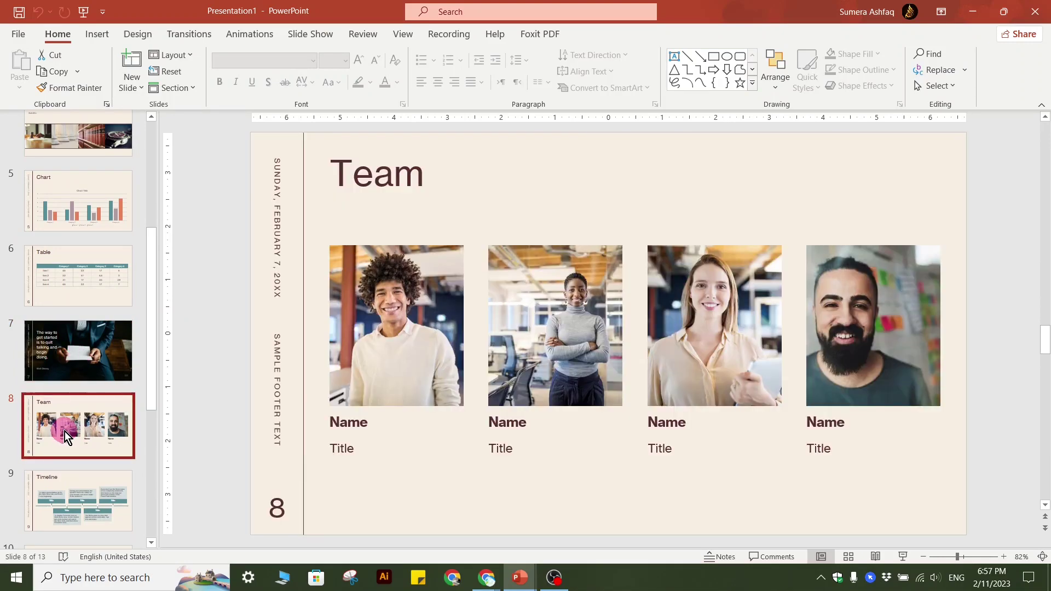
Step: Look through the remaining slides, including the Timeline, Thank You and Summary slides
{"action": "scroll", "coordinate": [114, 415], "scroll_direction": "down", "scroll_amount": 2}
{"action": "scroll", "coordinate": [396, 408], "scroll_direction": "down", "scroll_amount": 4}
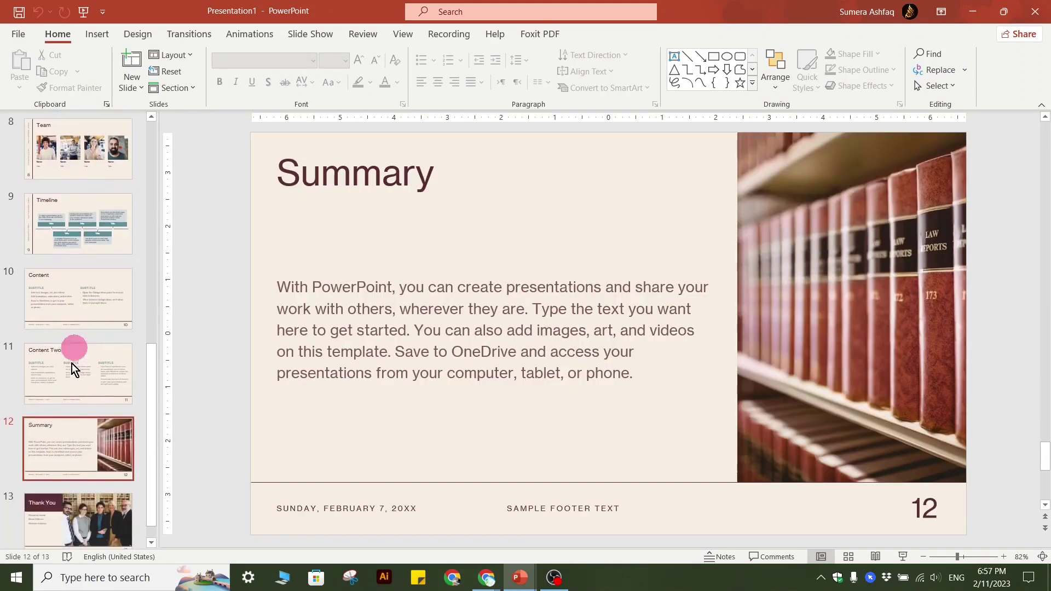
{"action": "left_click", "coordinate": [74, 210]}
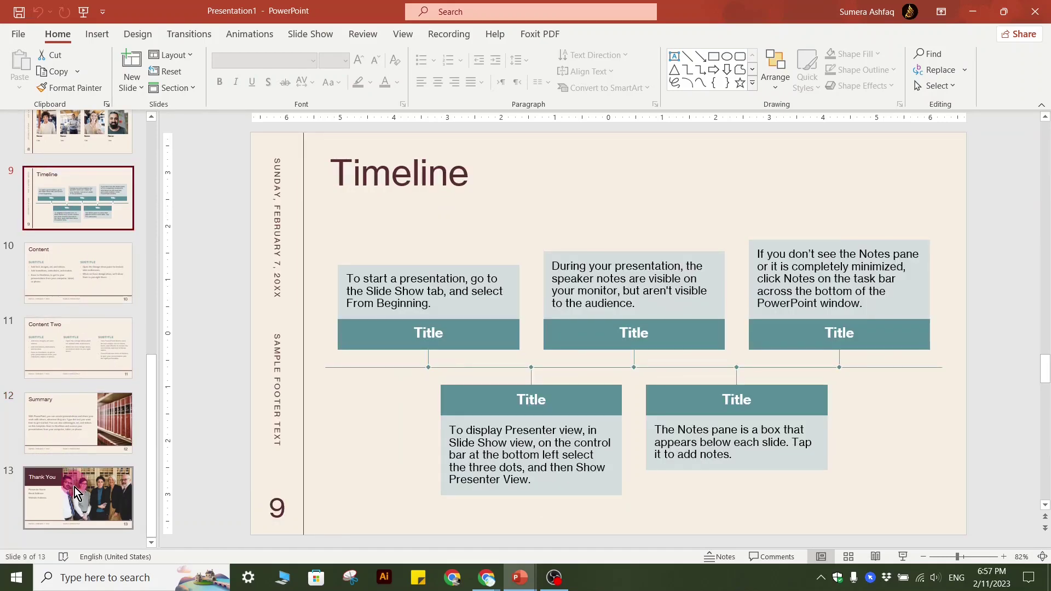
{"action": "left_click", "coordinate": [73, 441]}
{"action": "scroll", "coordinate": [655, 402], "scroll_direction": "down", "scroll_amount": 1}
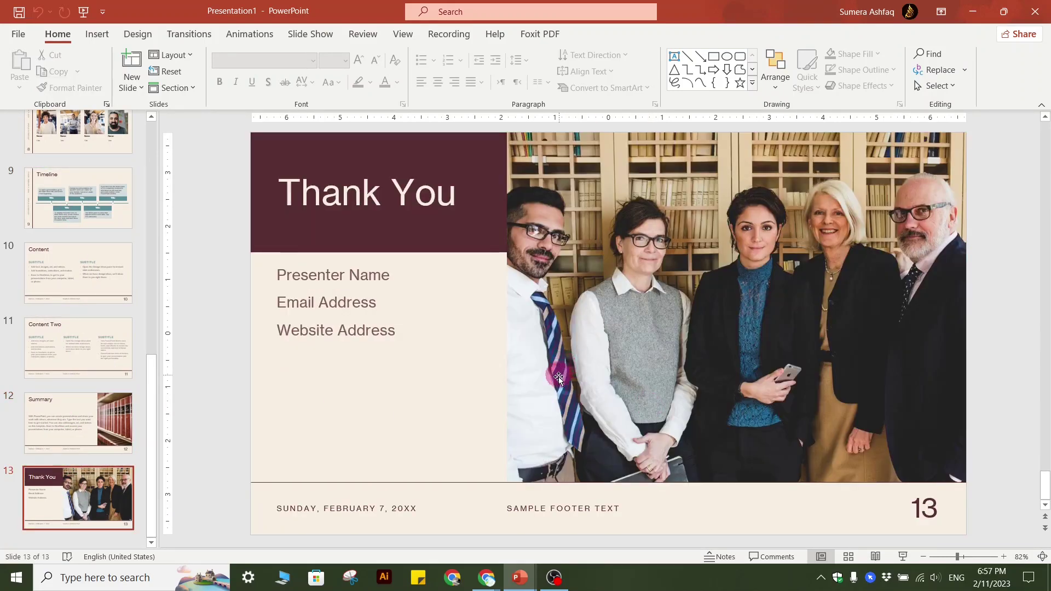
{"action": "scroll", "coordinate": [550, 378], "scroll_direction": "up", "scroll_amount": 1}
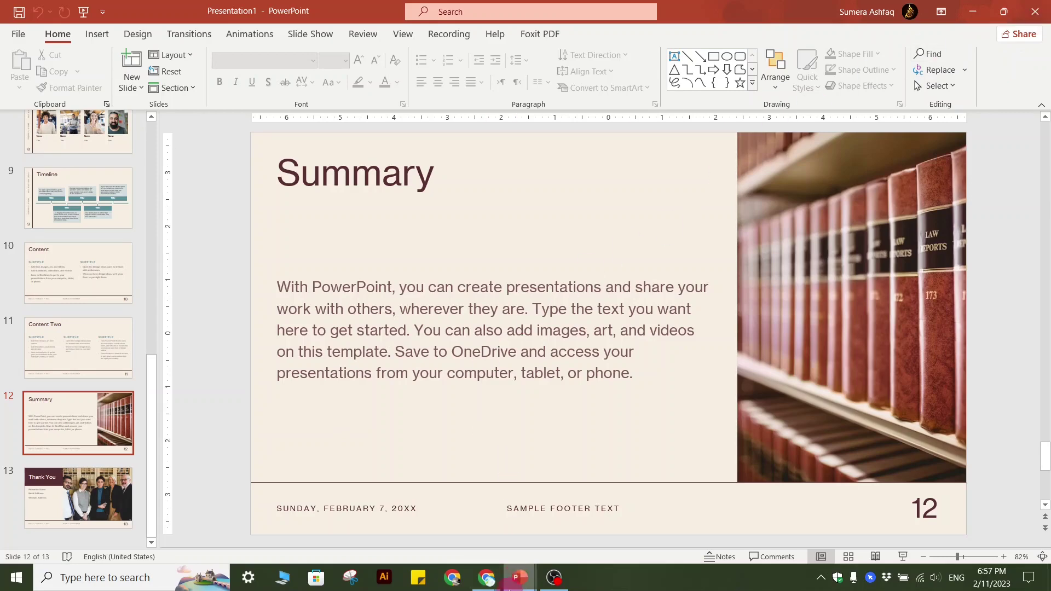
Step: Close both template presentations and open the recent file Advance training -Topic 03.pptx in PowerPoint
{"action": "left_click", "coordinate": [1034, 11]}
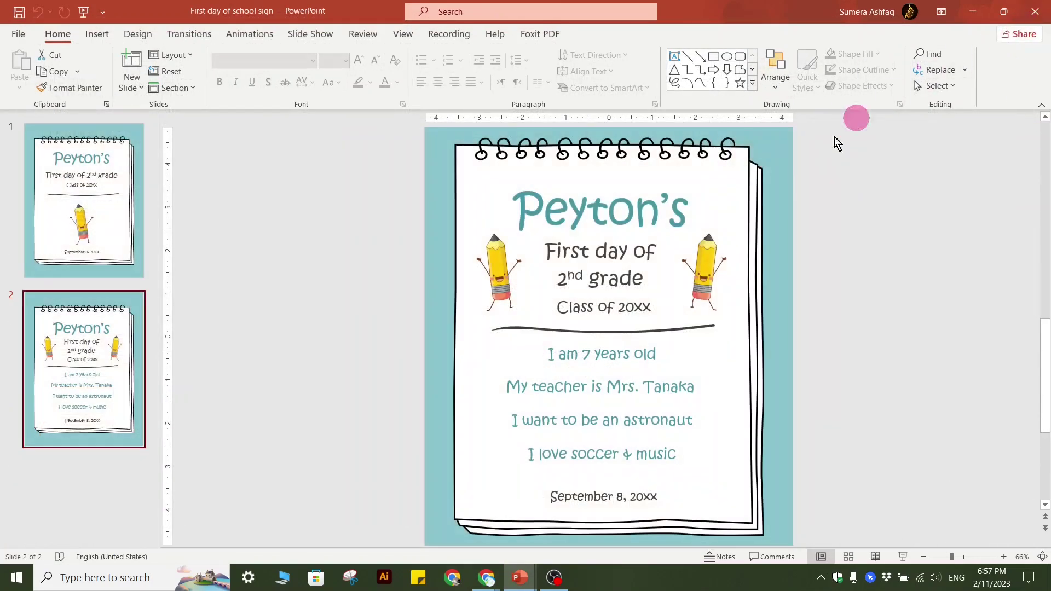
{"action": "left_click", "coordinate": [1034, 11]}
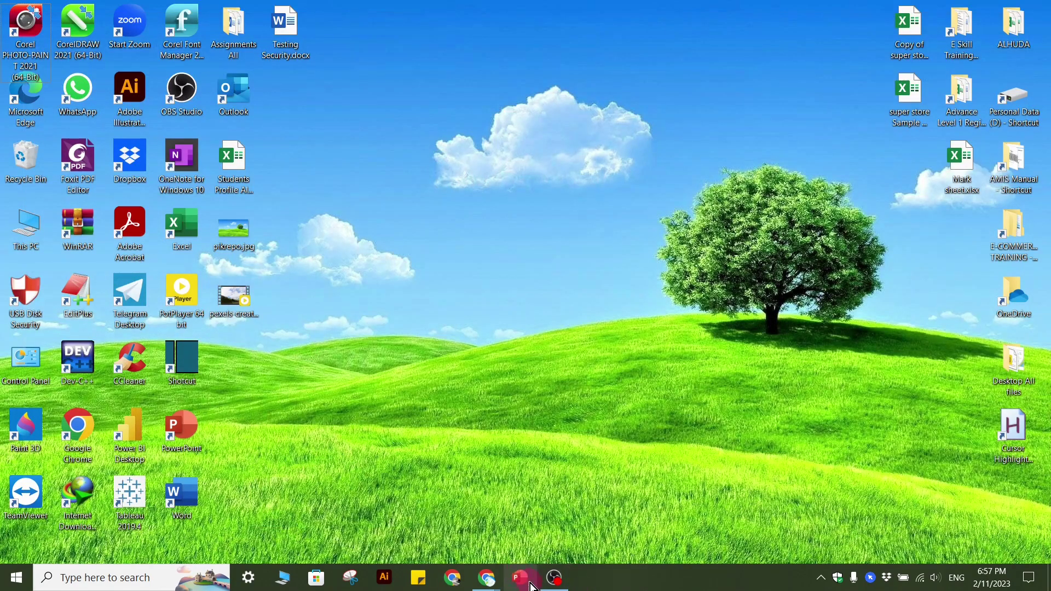
{"action": "left_click", "coordinate": [519, 579]}
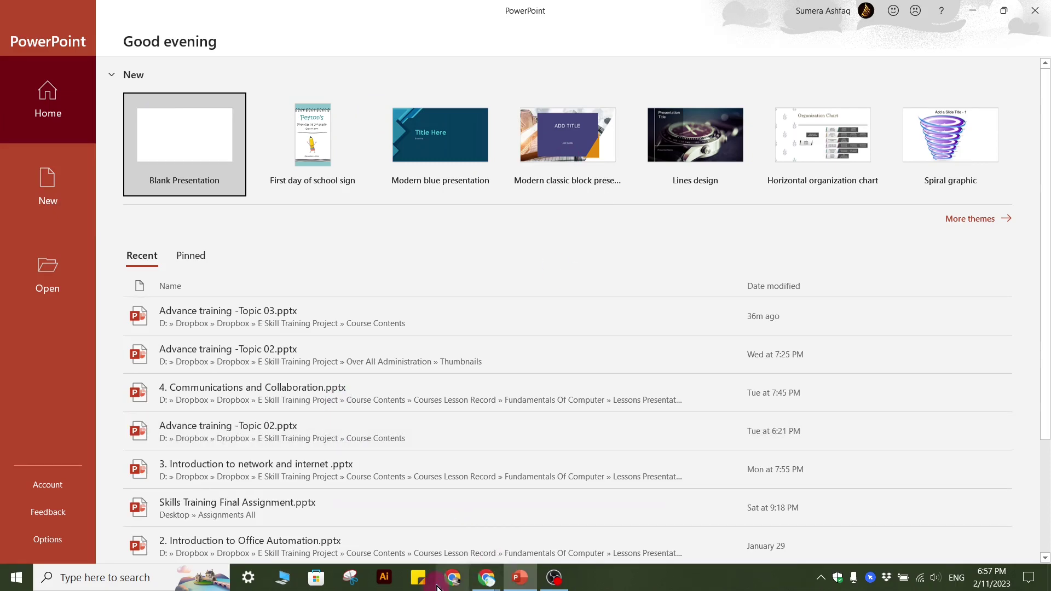
{"action": "left_click", "coordinate": [251, 315]}
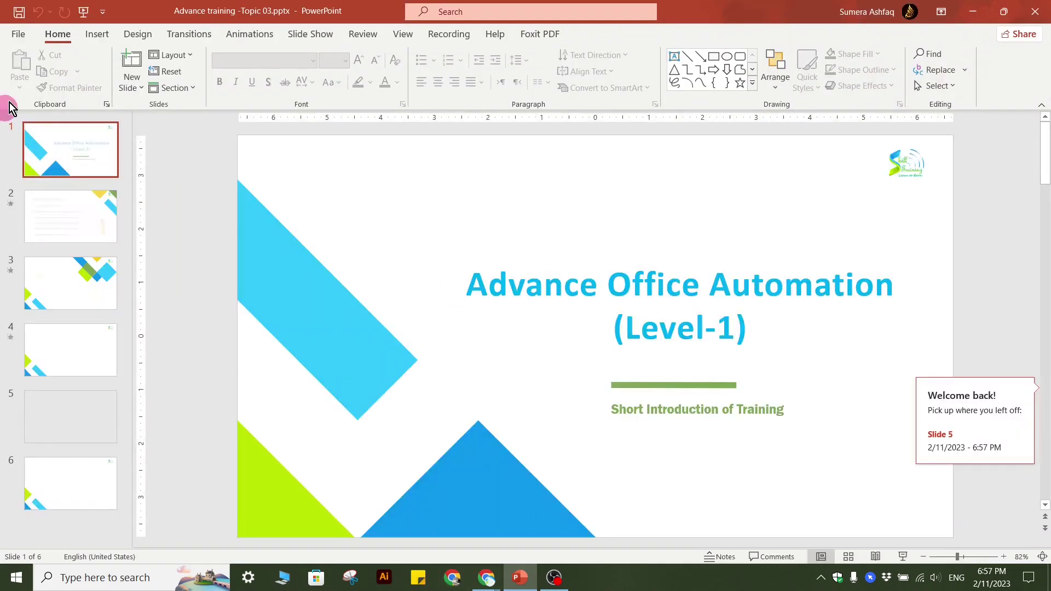
Step: Review the presentation's Info page and open the Save As dialog for the Course Contents folder
{"action": "left_click", "coordinate": [18, 34]}
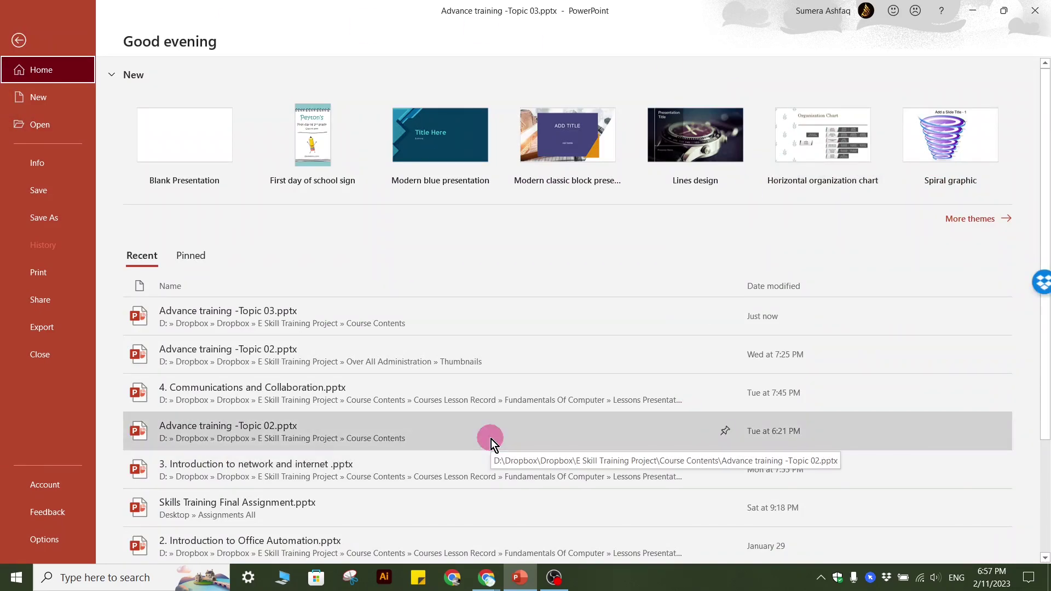
{"action": "left_click", "coordinate": [39, 164]}
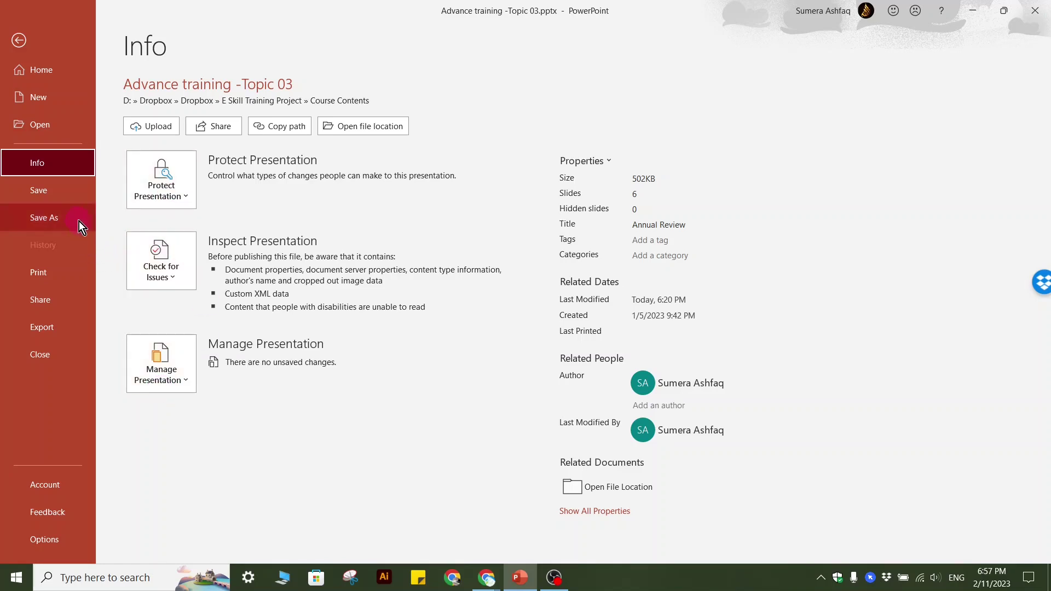
{"action": "left_click", "coordinate": [45, 222]}
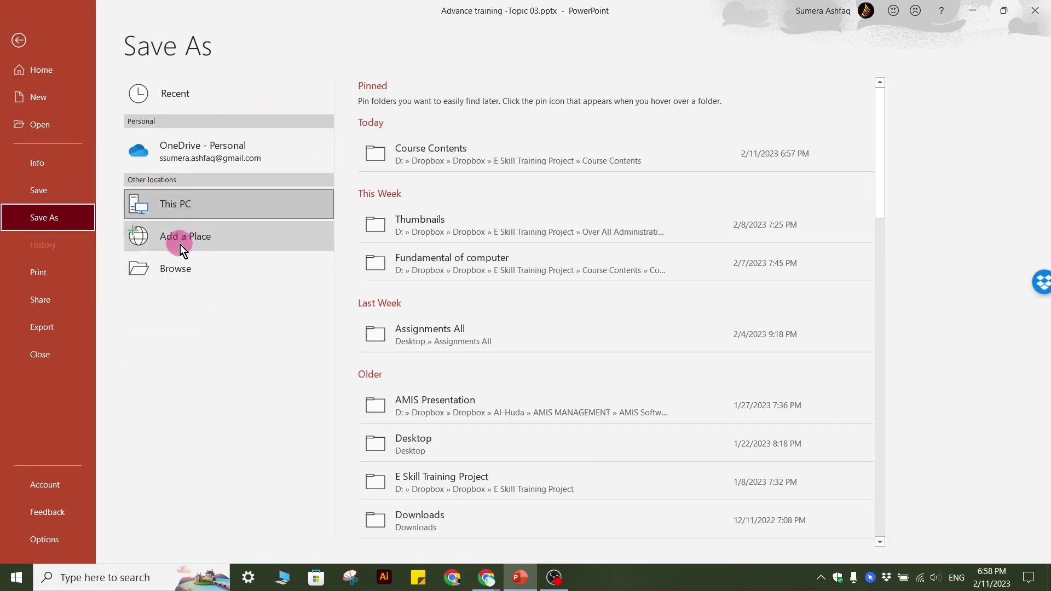
{"action": "left_click", "coordinate": [177, 268]}
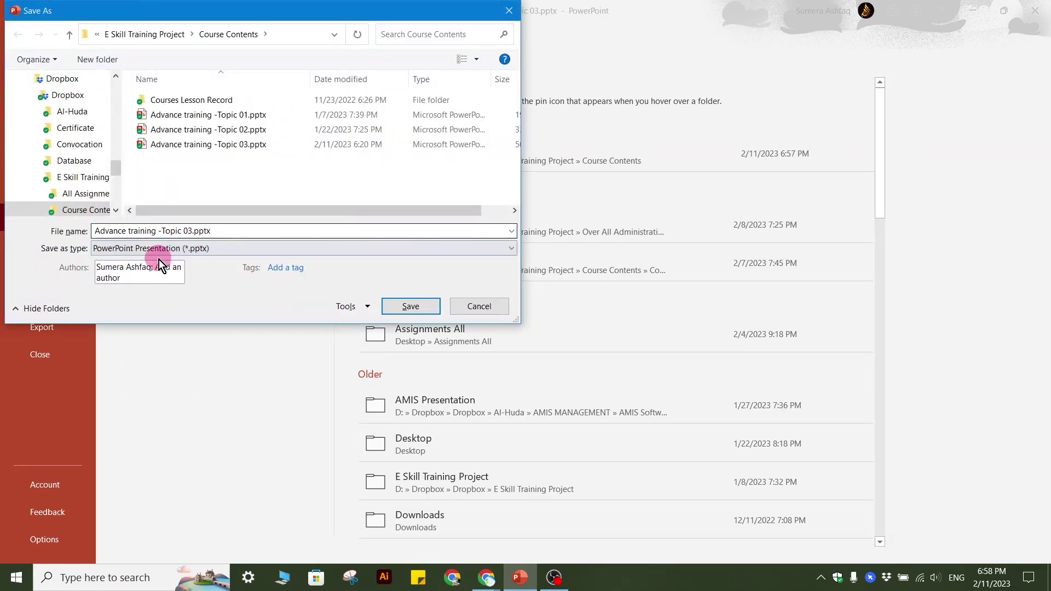
{"action": "left_click", "coordinate": [159, 259]}
{"action": "left_click_drag", "start_coordinate": [259, 10], "coordinate": [357, 13]}
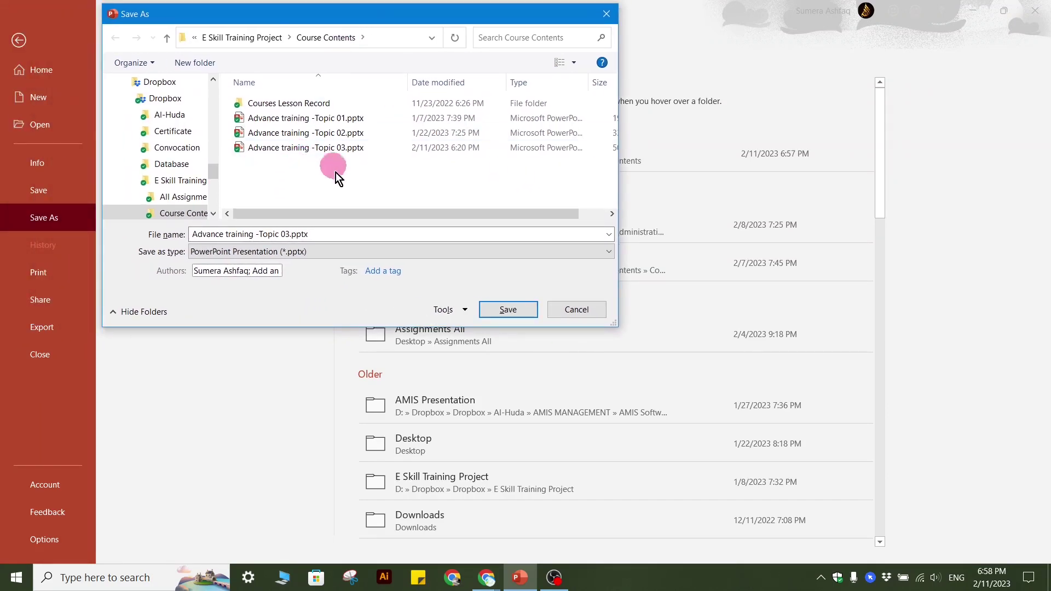
Step: Examine the file types available for saving the presentation and return to the slides without saving
{"action": "left_click", "coordinate": [609, 251]}
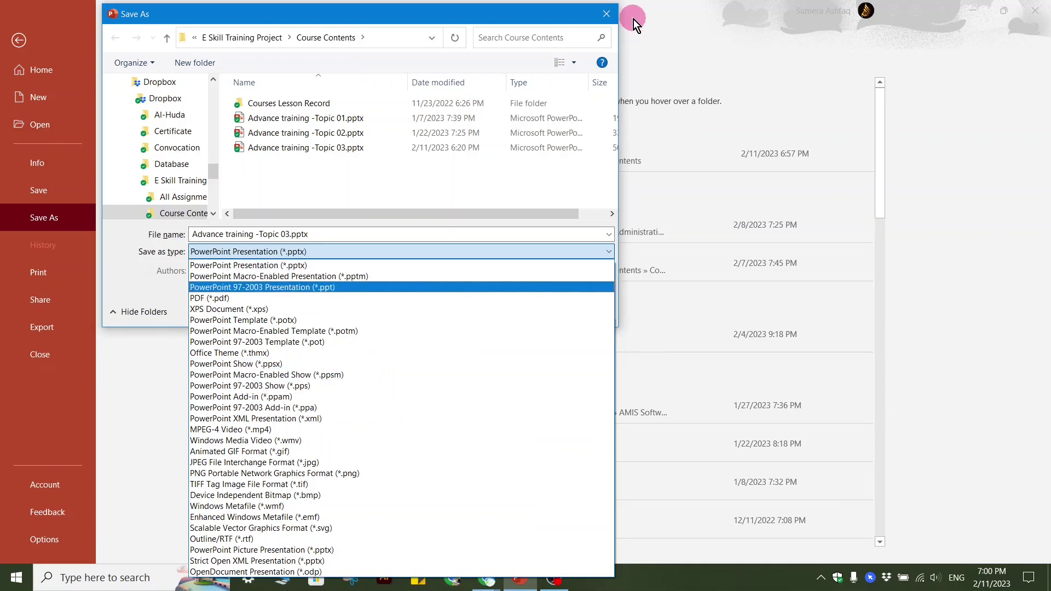
{"action": "left_click", "coordinate": [602, 19]}
{"action": "left_click", "coordinate": [606, 13]}
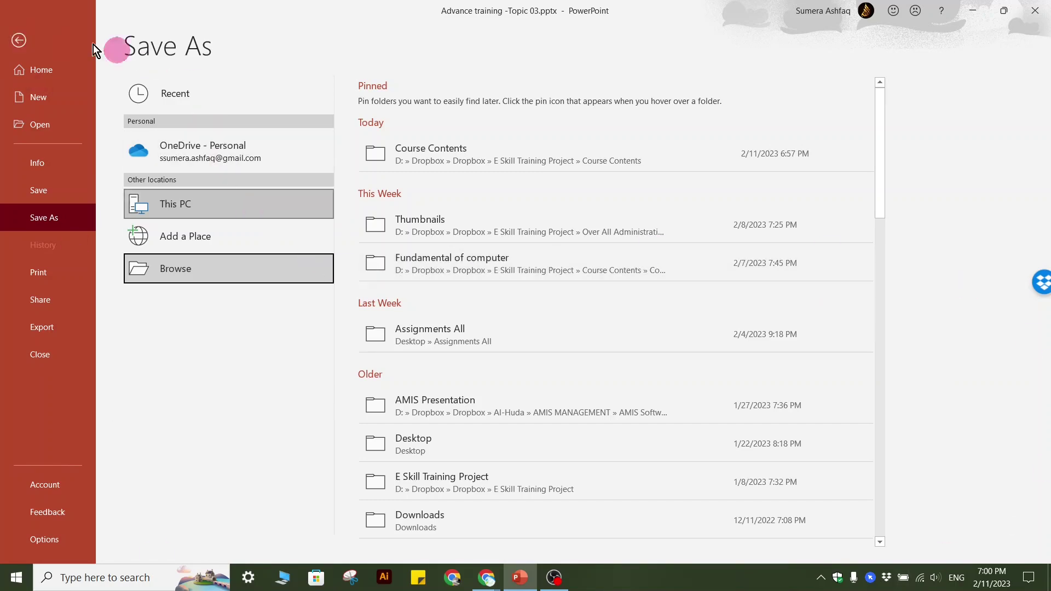
{"action": "left_click", "coordinate": [18, 41]}
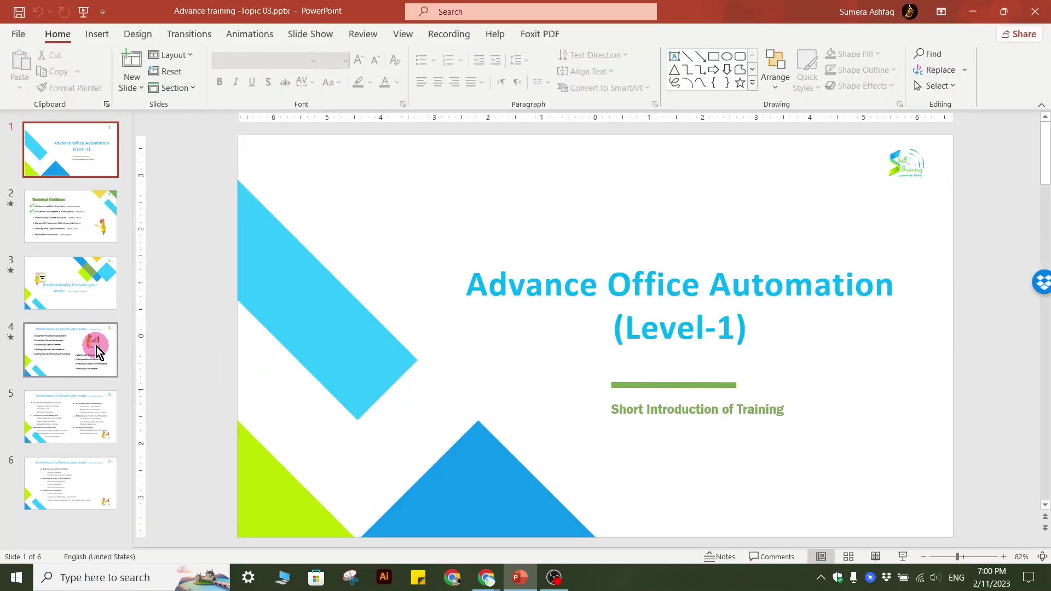
Step: Examine the pencil and bar chart picture on slide 4 in close-up detail
{"action": "left_click", "coordinate": [71, 351]}
{"action": "left_click", "coordinate": [782, 269]}
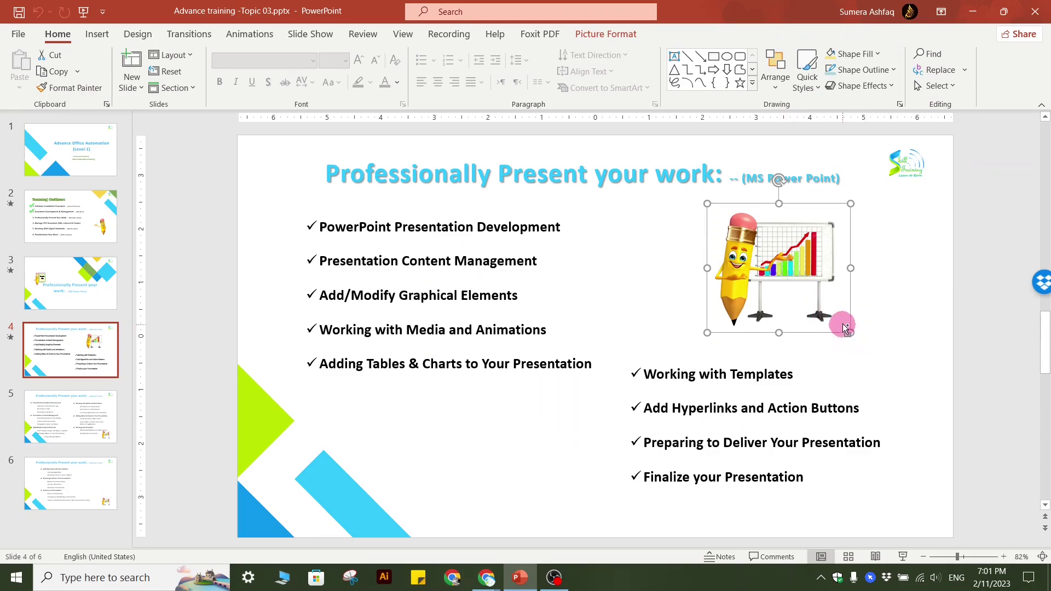
{"action": "scroll", "coordinate": [845, 328], "scroll_direction": "up", "scroll_amount": 10}
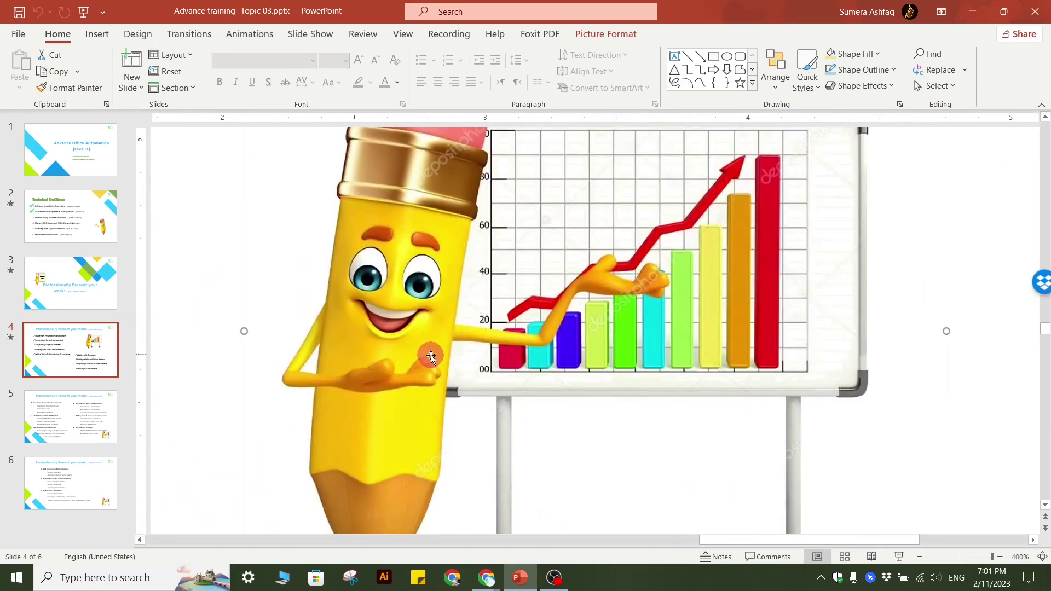
{"action": "scroll", "coordinate": [431, 356], "scroll_direction": "down", "scroll_amount": 2}
{"action": "scroll", "coordinate": [430, 350], "scroll_direction": "up", "scroll_amount": 3}
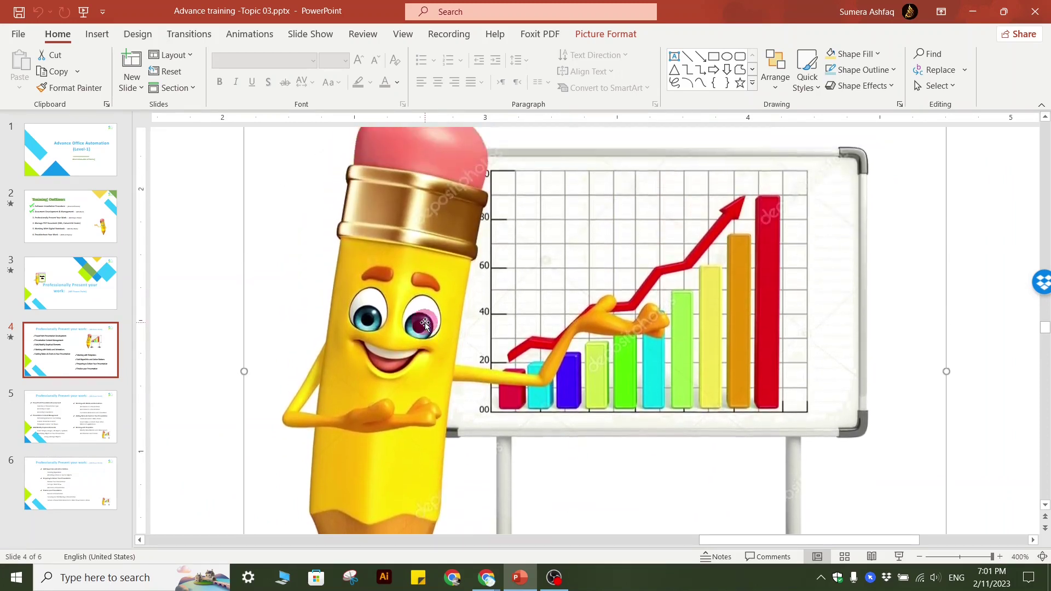
{"action": "scroll", "coordinate": [425, 323], "scroll_direction": "up", "scroll_amount": 1}
{"action": "scroll", "coordinate": [647, 202], "scroll_direction": "up", "scroll_amount": 2}
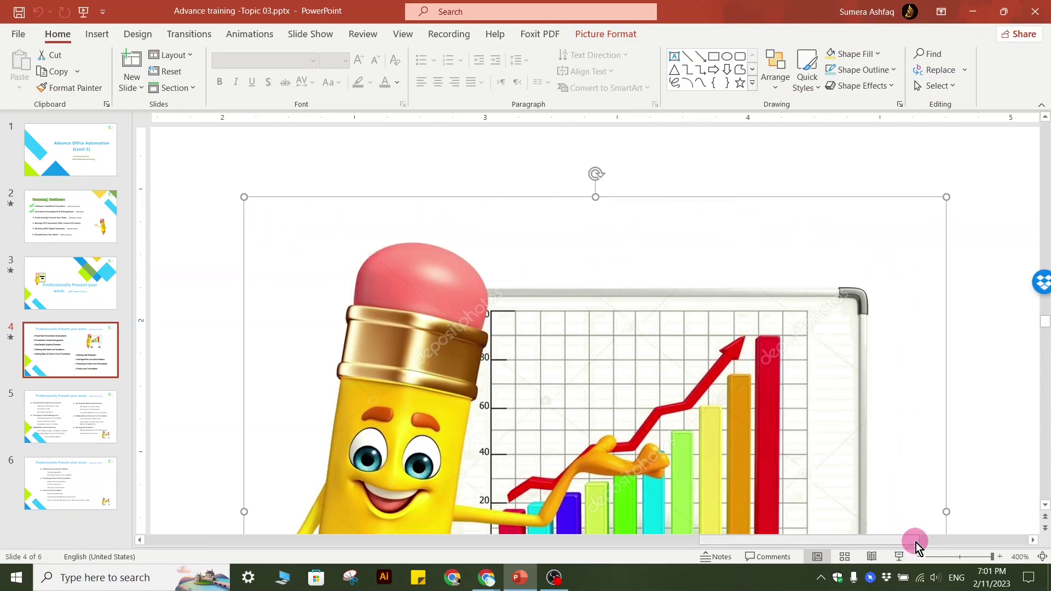
{"action": "scroll", "coordinate": [527, 347], "scroll_direction": "down", "scroll_amount": 4}
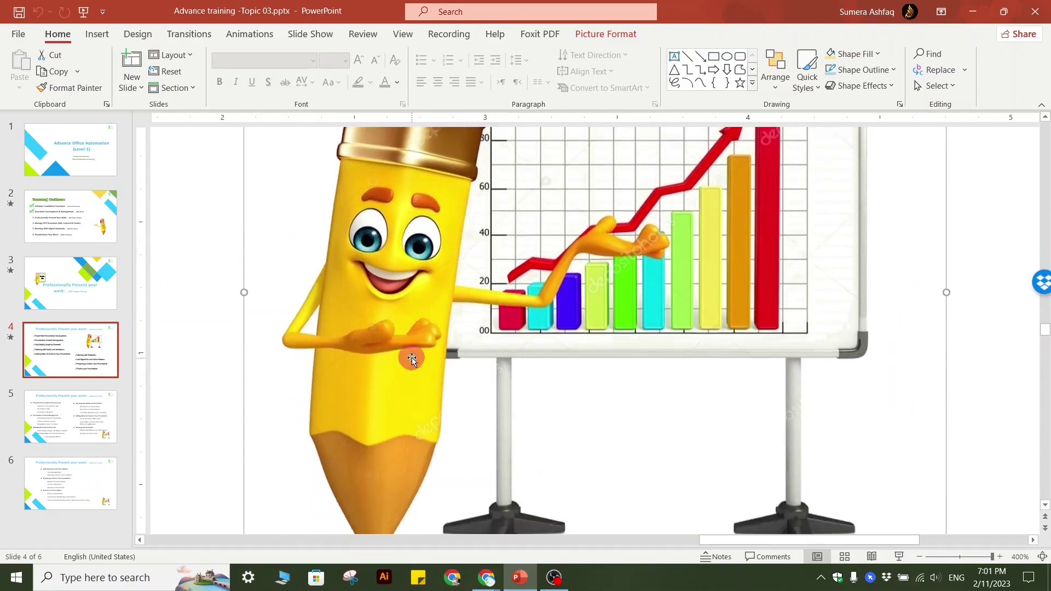
{"action": "scroll", "coordinate": [394, 366], "scroll_direction": "down", "scroll_amount": 3}
{"action": "scroll", "coordinate": [508, 375], "scroll_direction": "down", "scroll_amount": 5, "text": "ctrl"}
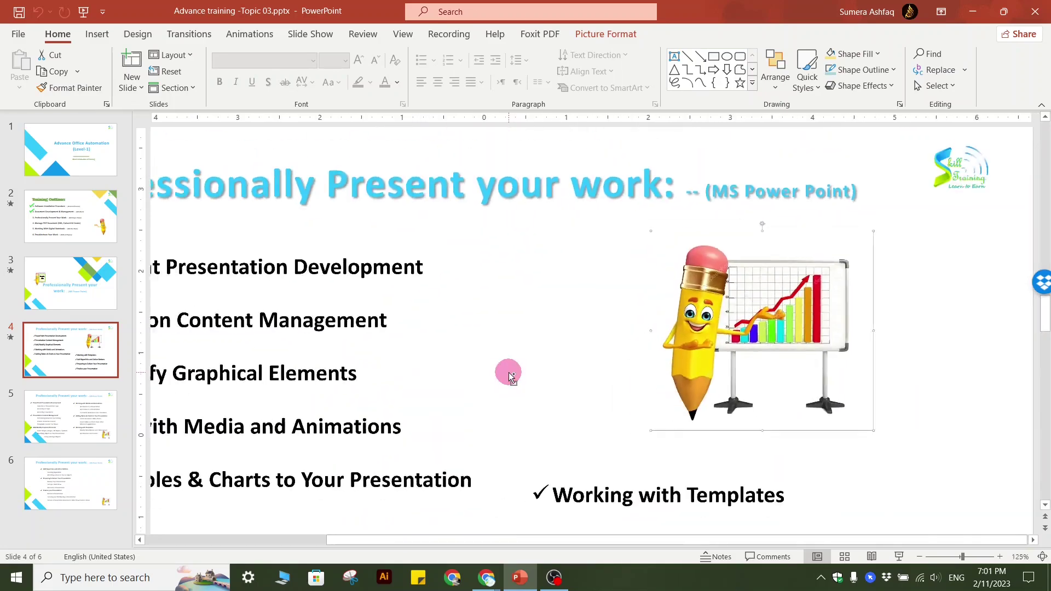
{"action": "scroll", "coordinate": [507, 376], "scroll_direction": "down", "scroll_amount": 6, "text": "ctrl"}
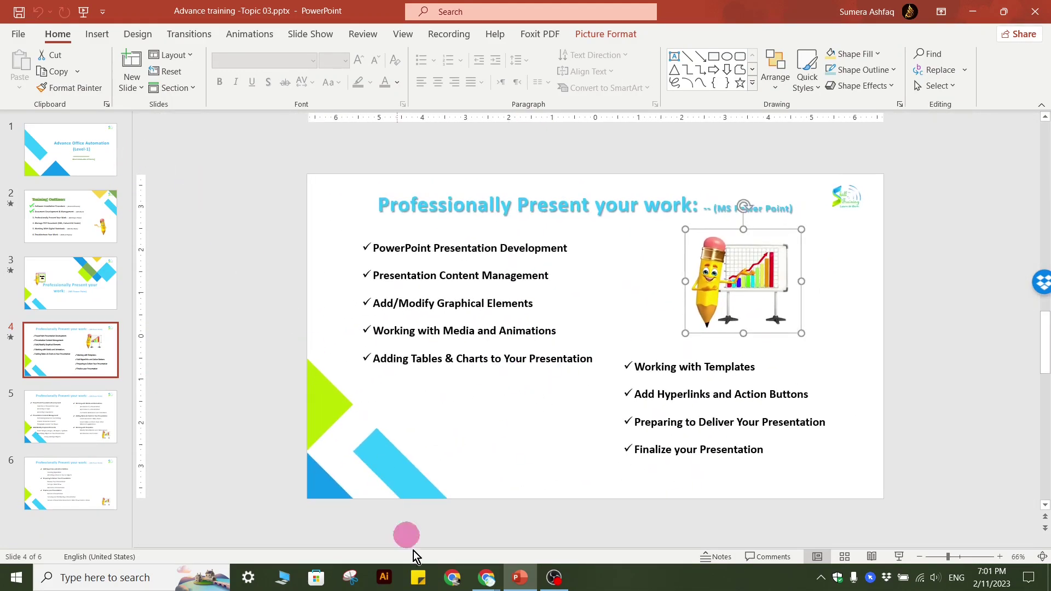
Step: View the options for sharing the presentation
{"action": "left_click", "coordinate": [19, 35]}
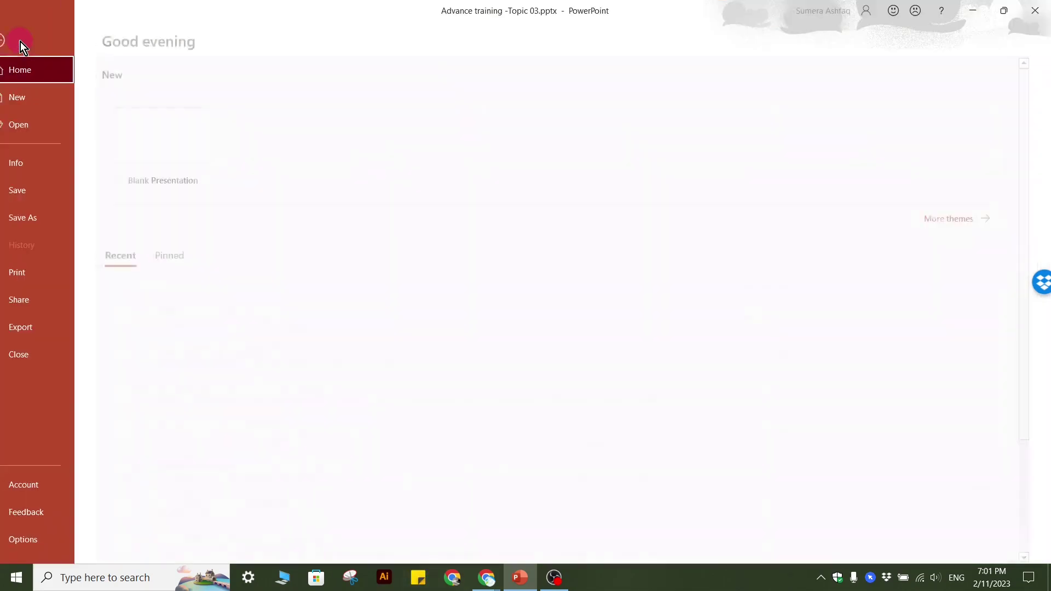
{"action": "left_click", "coordinate": [172, 171]}
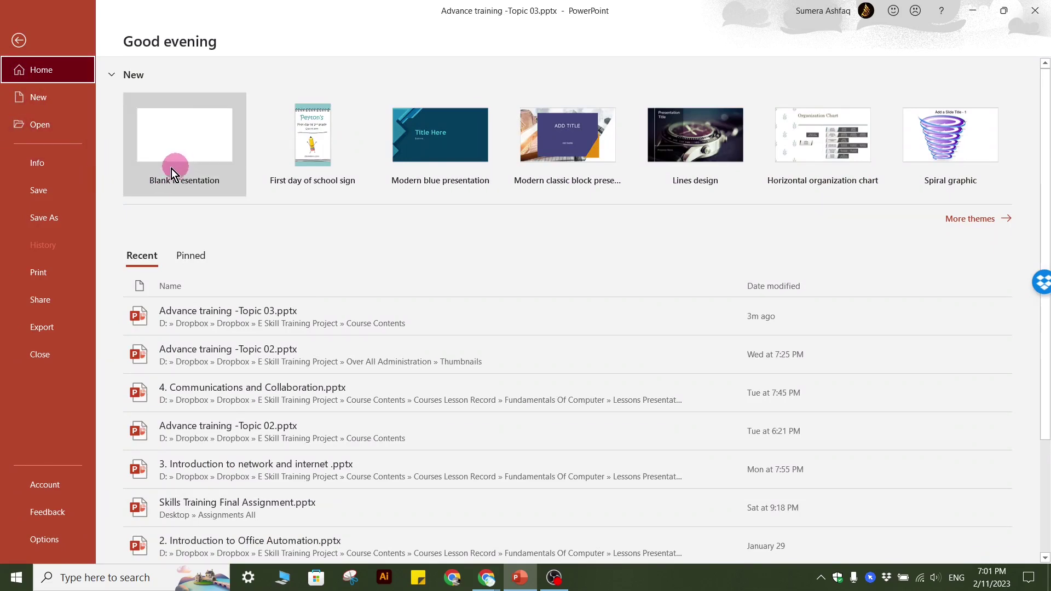
{"action": "left_click", "coordinate": [51, 301]}
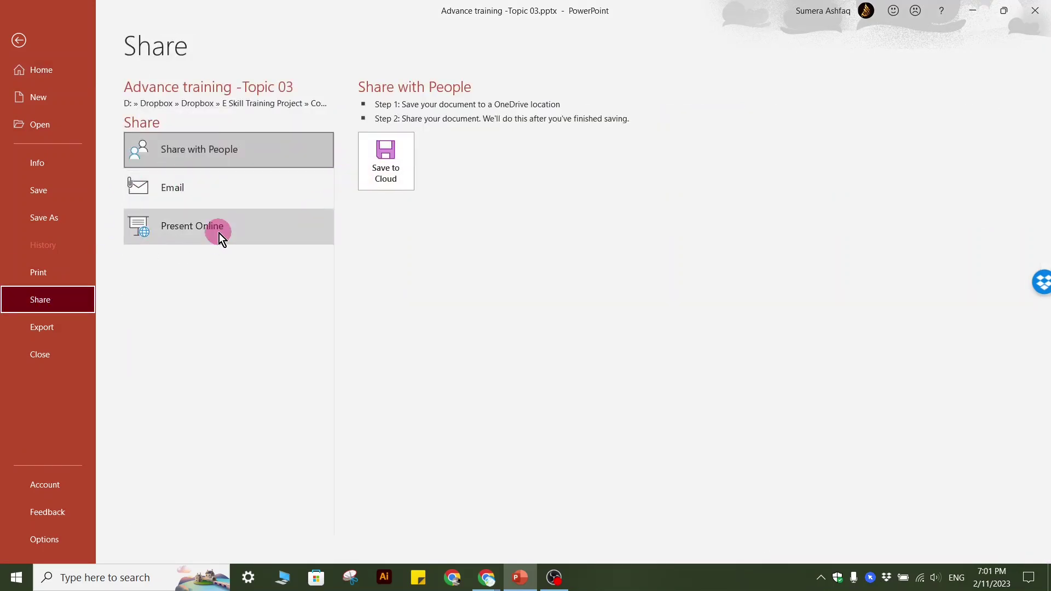
Step: Review the presentation's export options and examine the video quality choices from Ultra HD (4K) to Standard (480p)
{"action": "left_click", "coordinate": [58, 326]}
{"action": "left_click", "coordinate": [144, 287]}
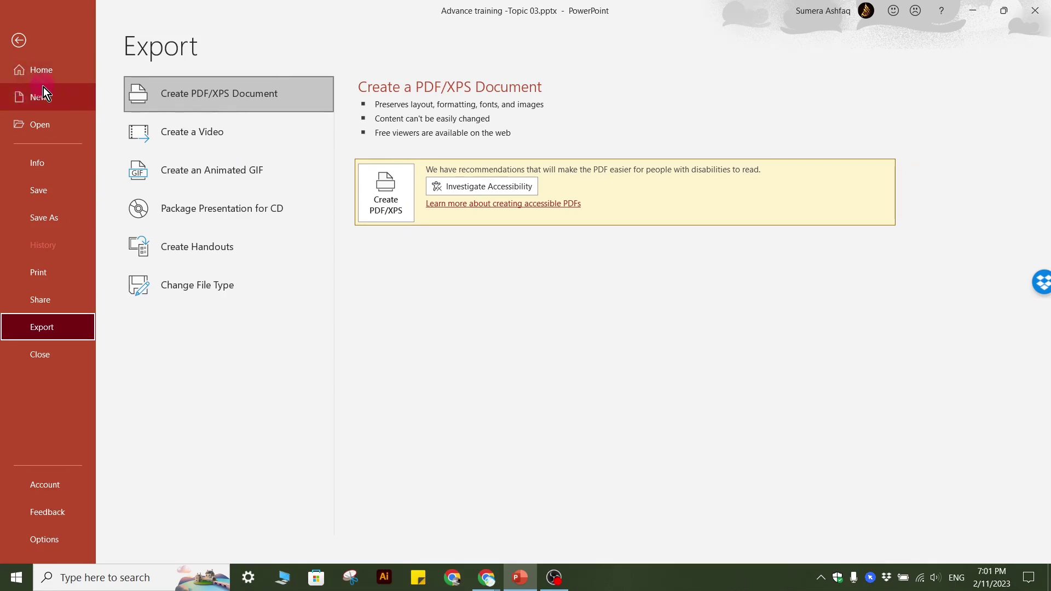
{"action": "left_click", "coordinate": [175, 142]}
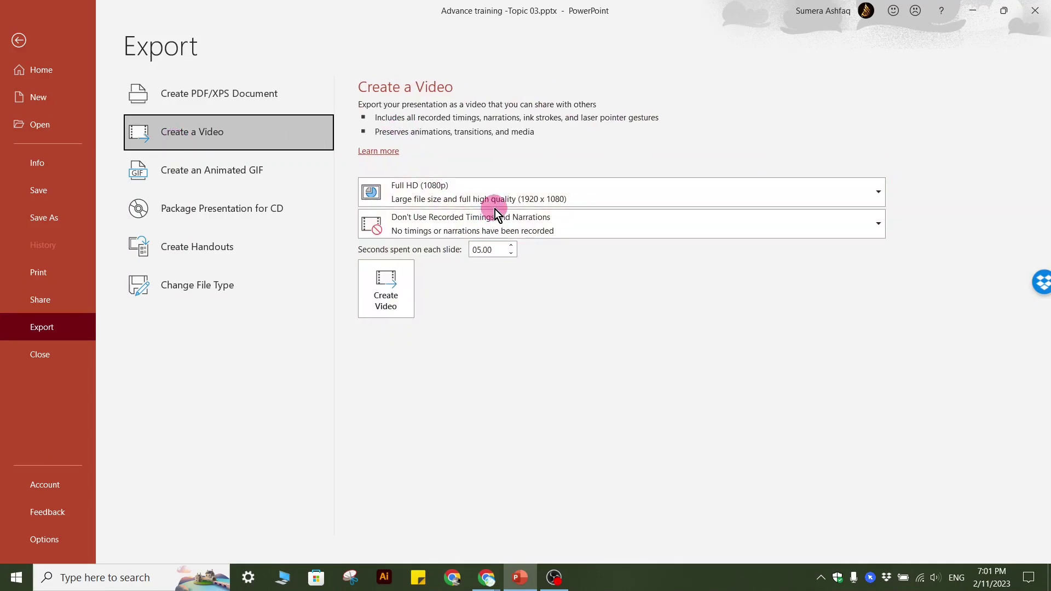
{"action": "left_click", "coordinate": [702, 191]}
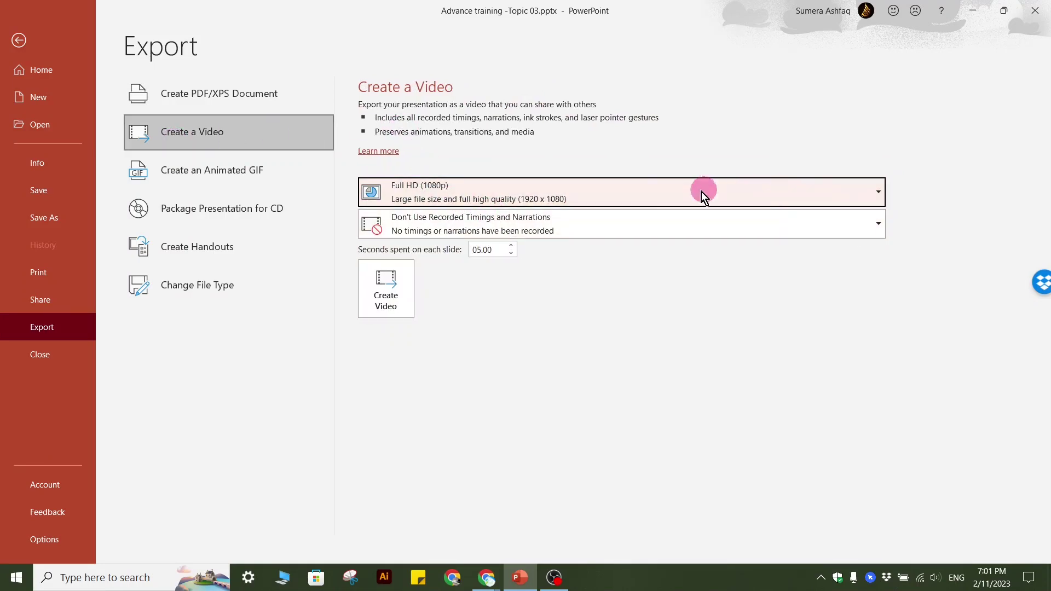
{"action": "left_click", "coordinate": [616, 197]}
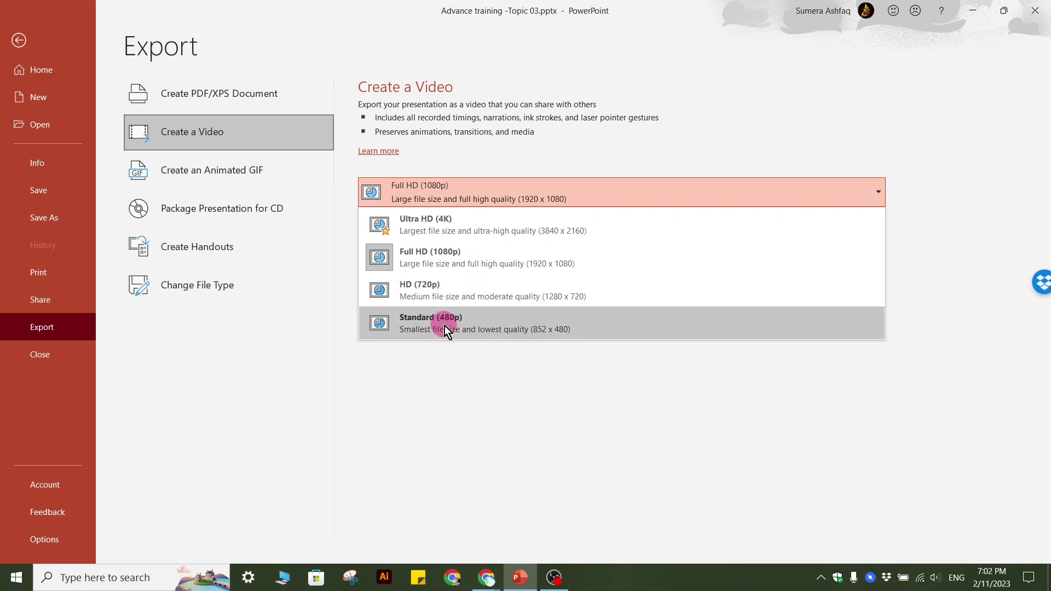
Step: Review the animated GIF quality and CD packaging export options, and open the page layout choices for Word handouts
{"action": "left_click", "coordinate": [254, 178]}
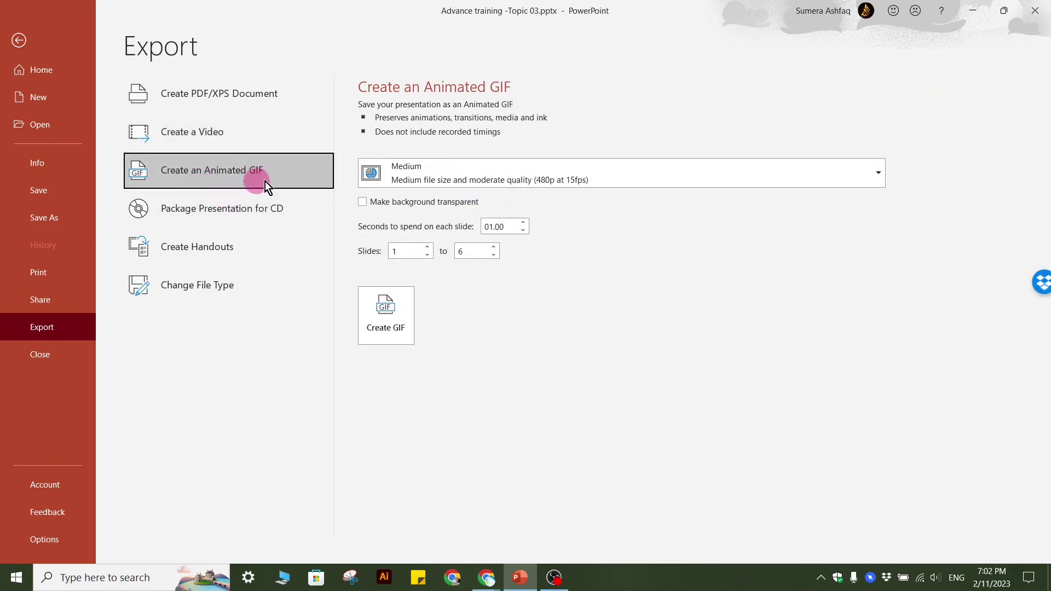
{"action": "left_click", "coordinate": [576, 180]}
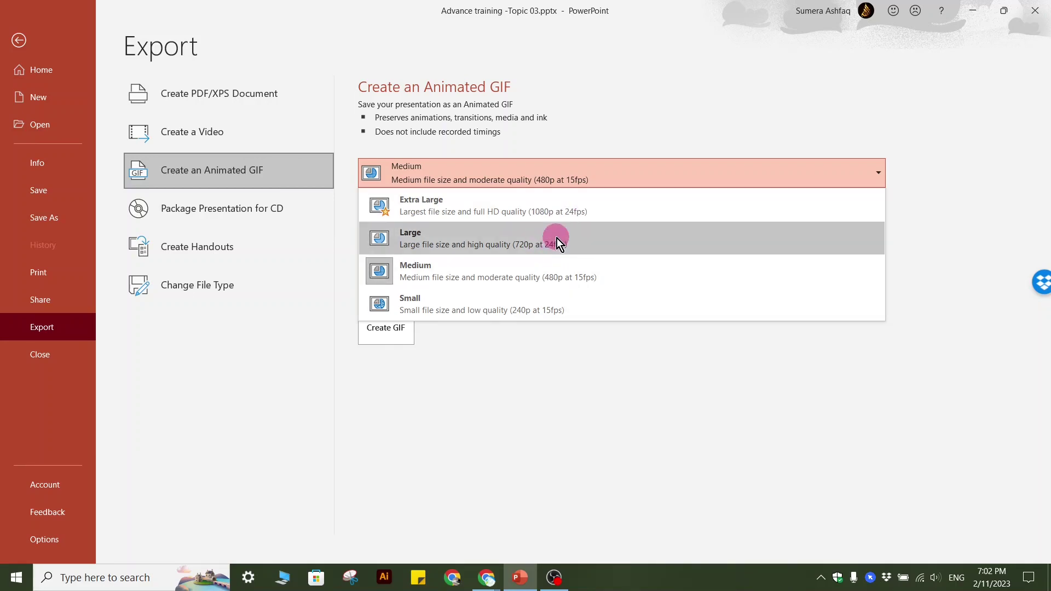
{"action": "left_click", "coordinate": [255, 212]}
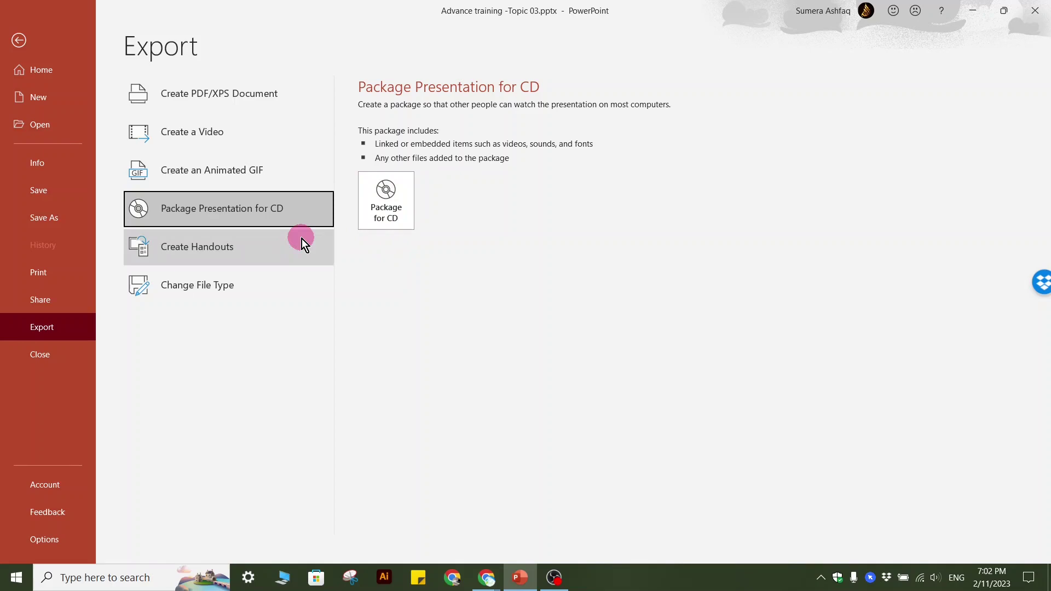
{"action": "double_click", "coordinate": [239, 251]}
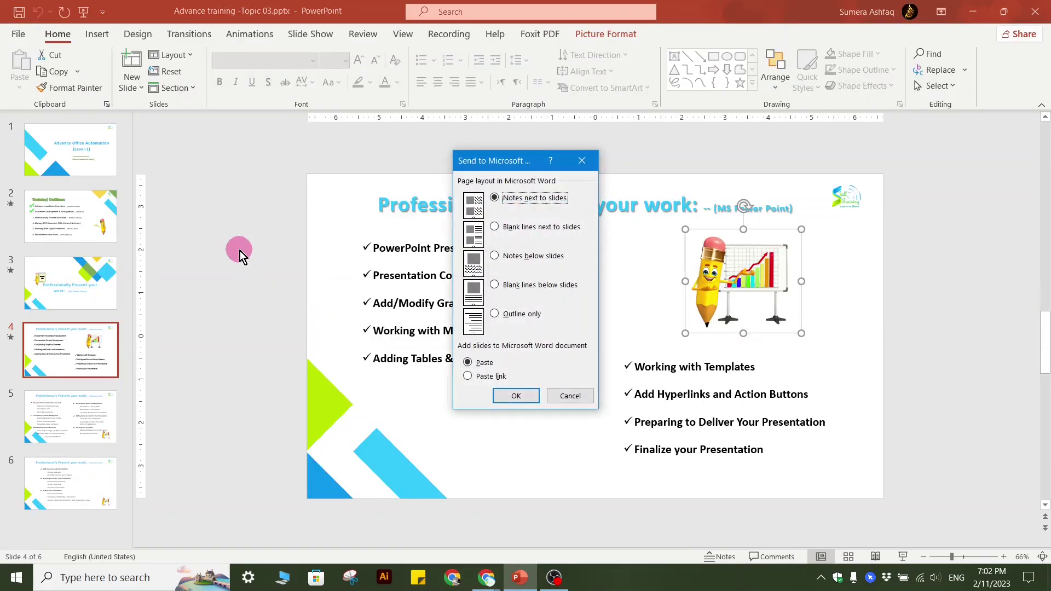
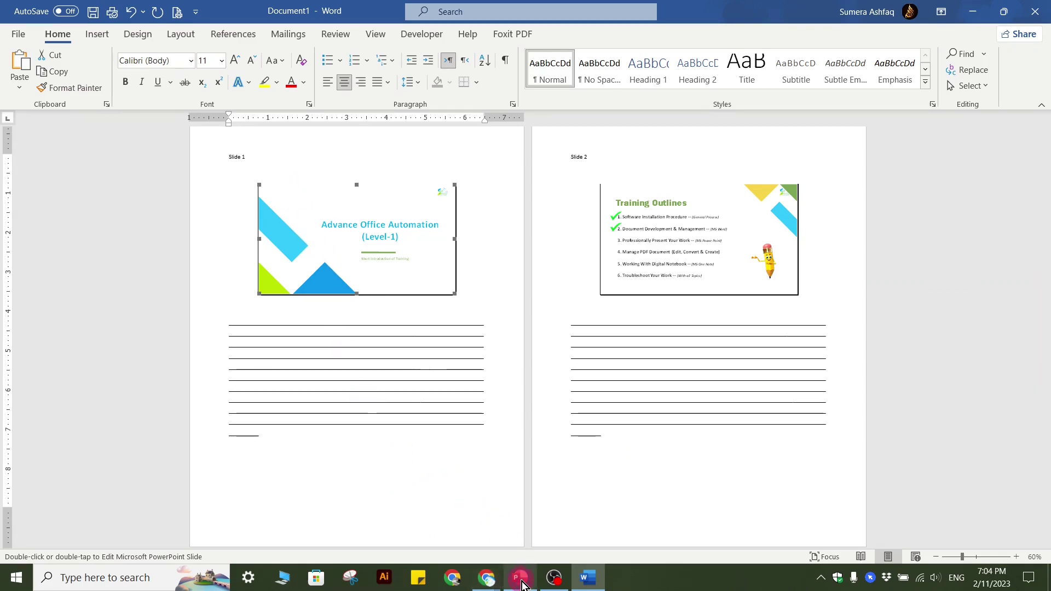
Step: Switch to PowerPoint, create Word handouts with the "Blank lines next to slides" layout, and look through the resulting pages
{"action": "mouse_move", "coordinate": [522, 583]}
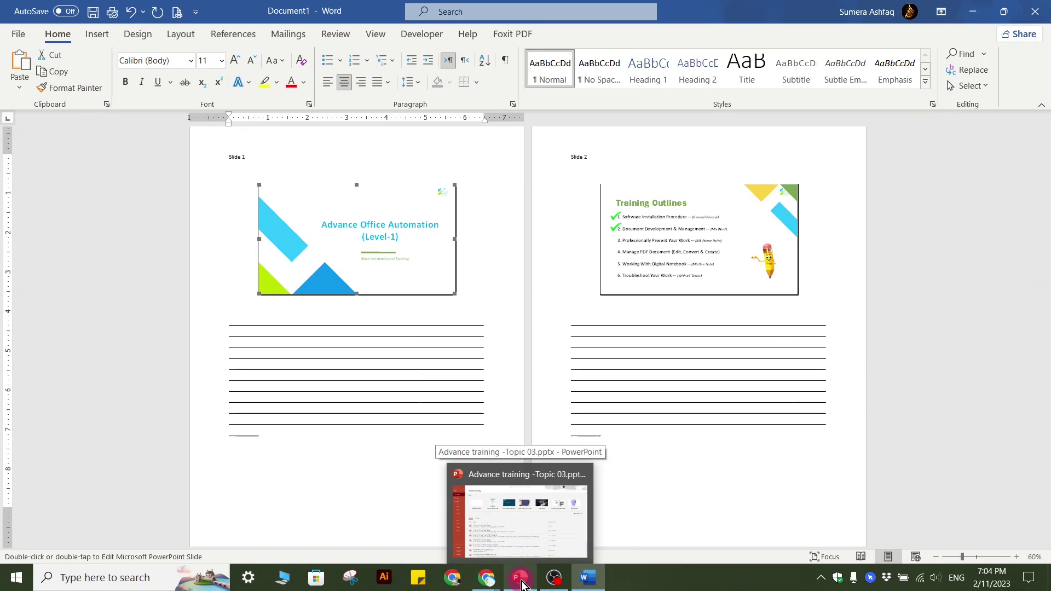
{"action": "left_click", "coordinate": [521, 583]}
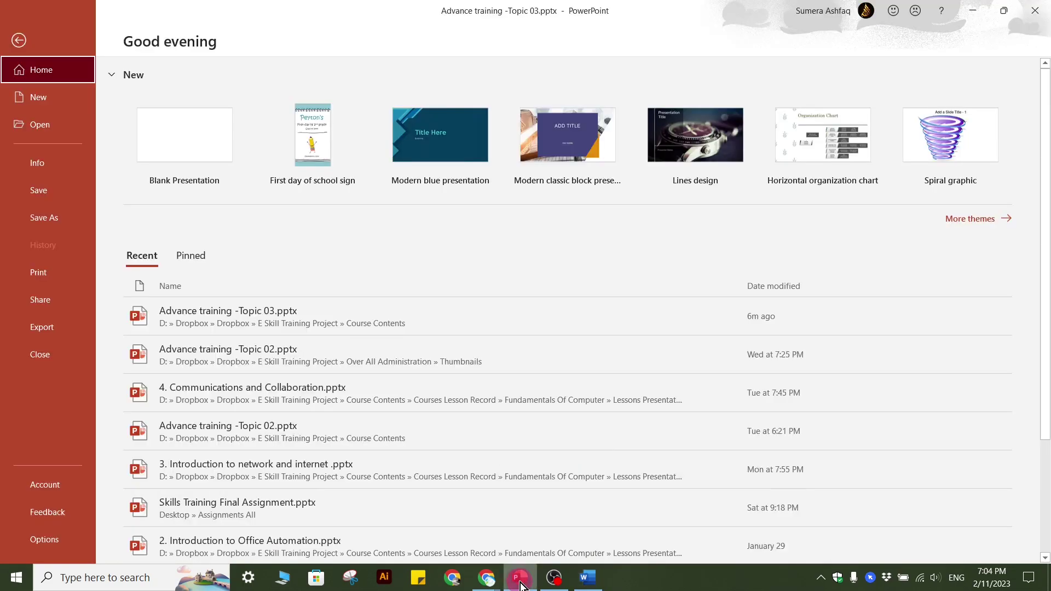
{"action": "left_click", "coordinate": [51, 326]}
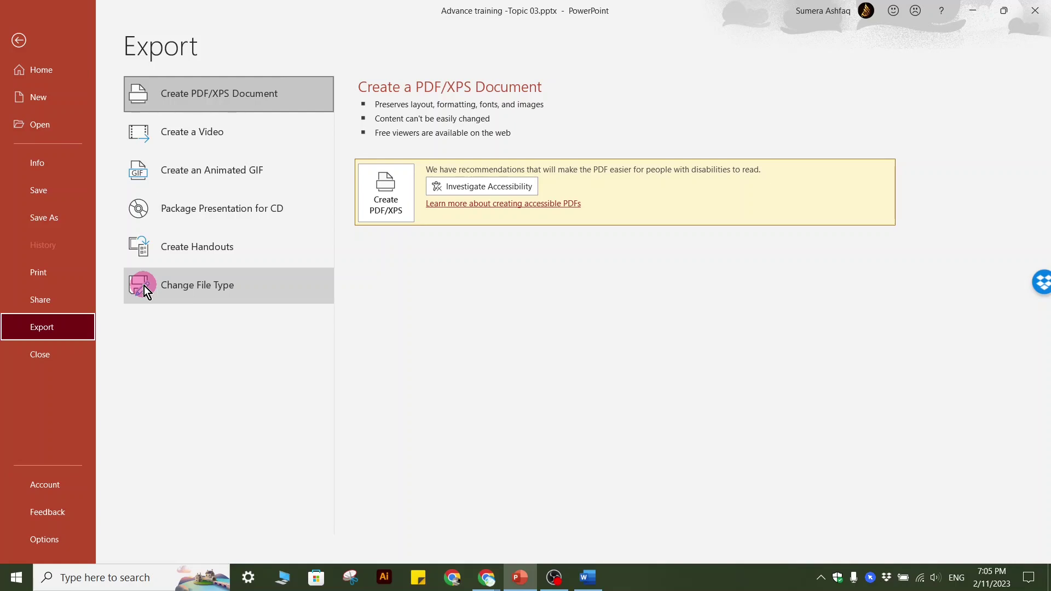
{"action": "left_click", "coordinate": [196, 251]}
{"action": "left_click", "coordinate": [391, 185]}
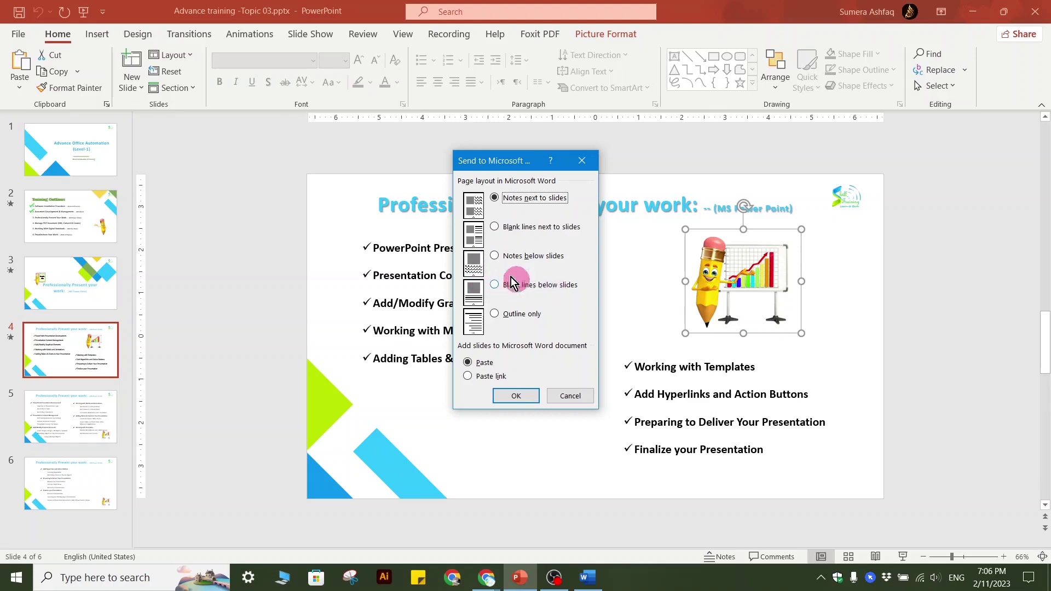
{"action": "left_click", "coordinate": [494, 228]}
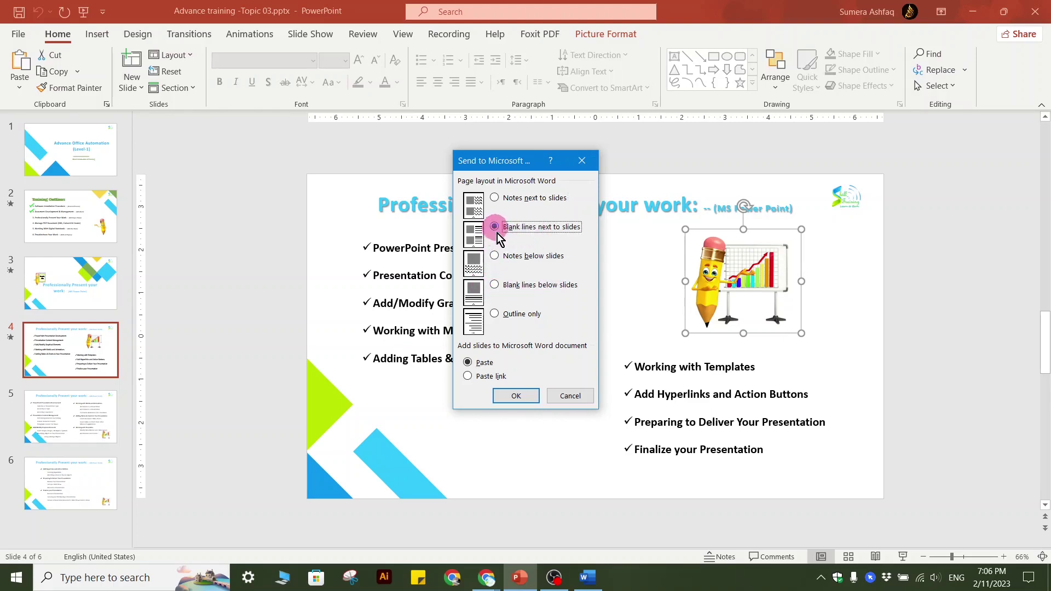
{"action": "left_click", "coordinate": [501, 394]}
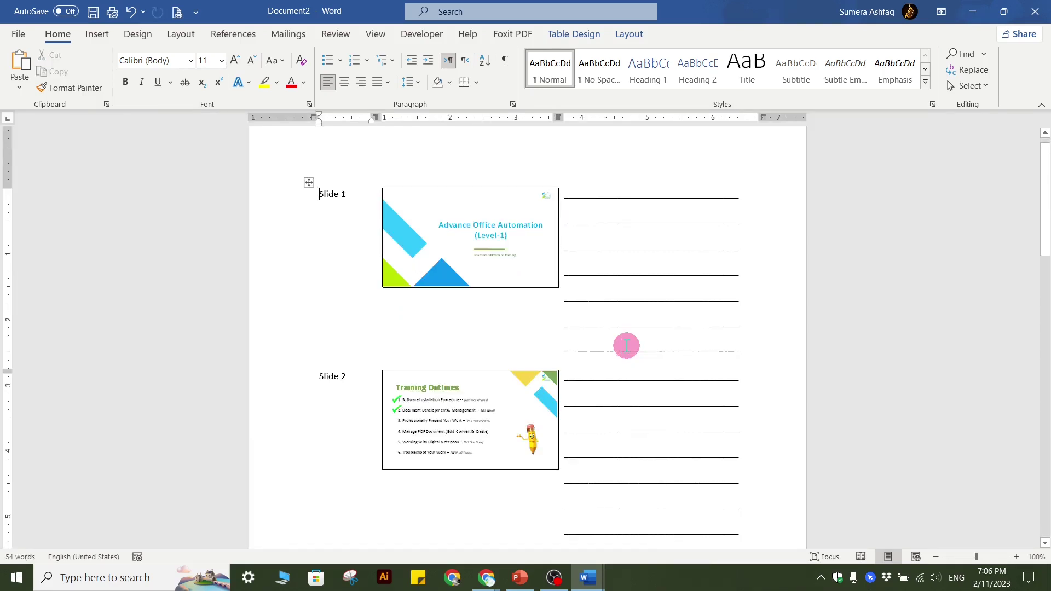
{"action": "scroll", "coordinate": [602, 340], "scroll_direction": "down", "scroll_amount": 2}
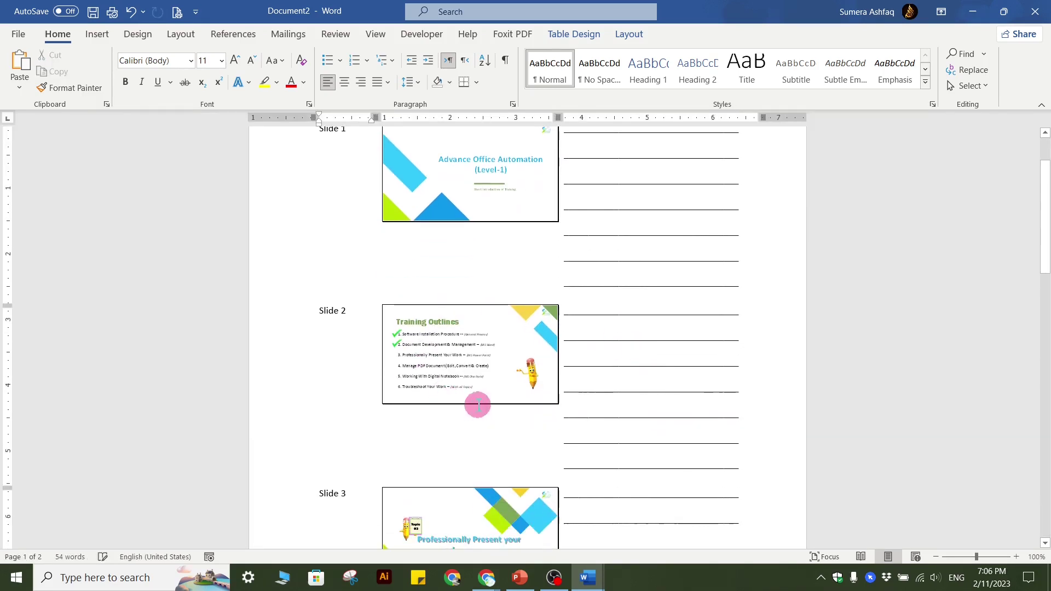
{"action": "scroll", "coordinate": [477, 405], "scroll_direction": "down", "scroll_amount": 10}
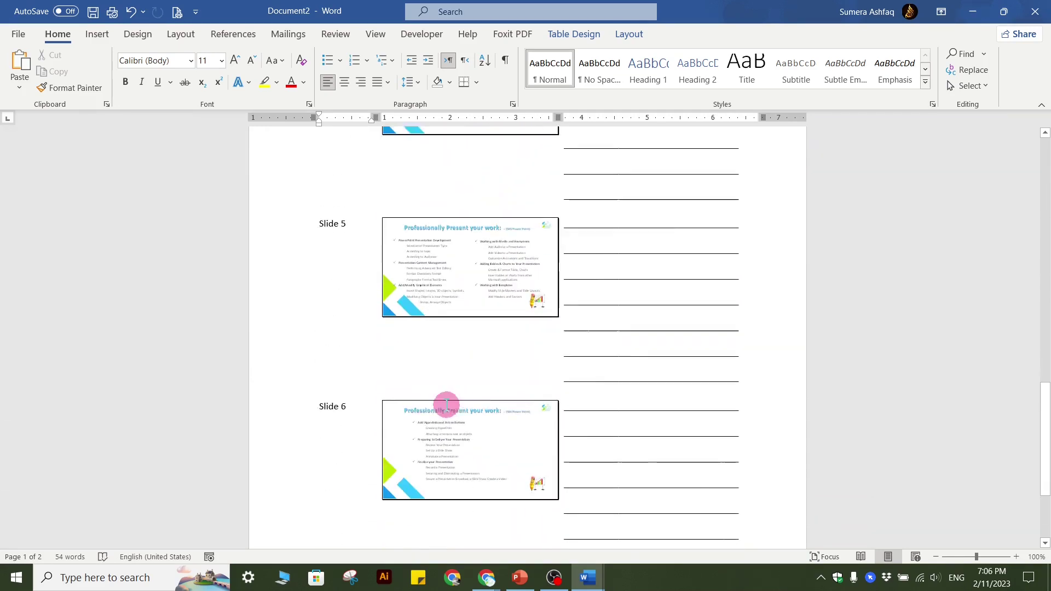
{"action": "scroll", "coordinate": [446, 405], "scroll_direction": "down", "scroll_amount": 5}
{"action": "scroll", "coordinate": [444, 401], "scroll_direction": "up", "scroll_amount": 18}
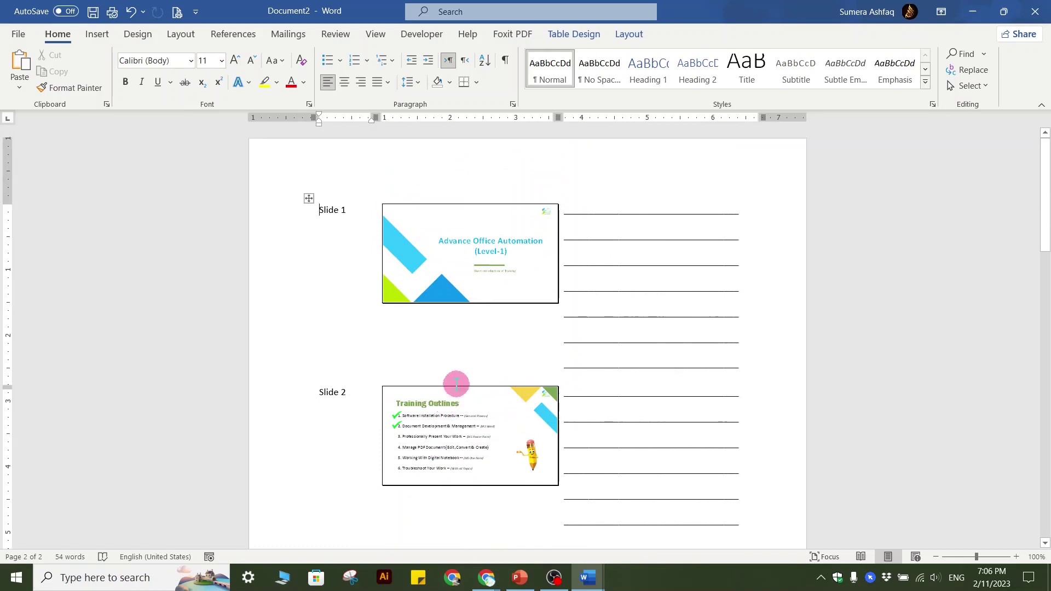
Step: Apply a Box border with a 2 ¼ pt line width to the entire handout table
{"action": "left_click", "coordinate": [308, 204]}
{"action": "left_click", "coordinate": [307, 199]}
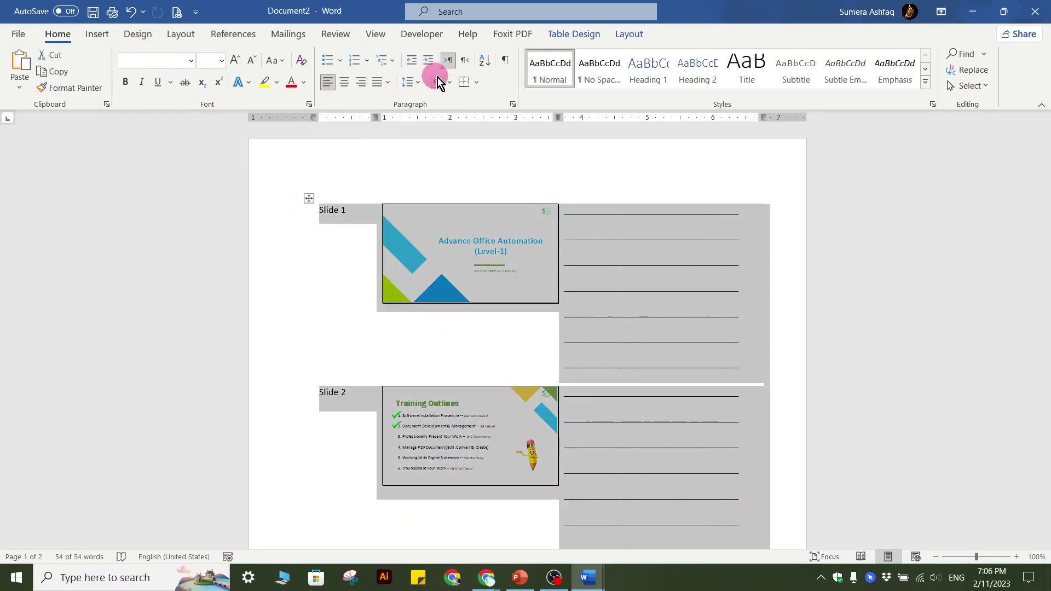
{"action": "left_click", "coordinate": [581, 34]}
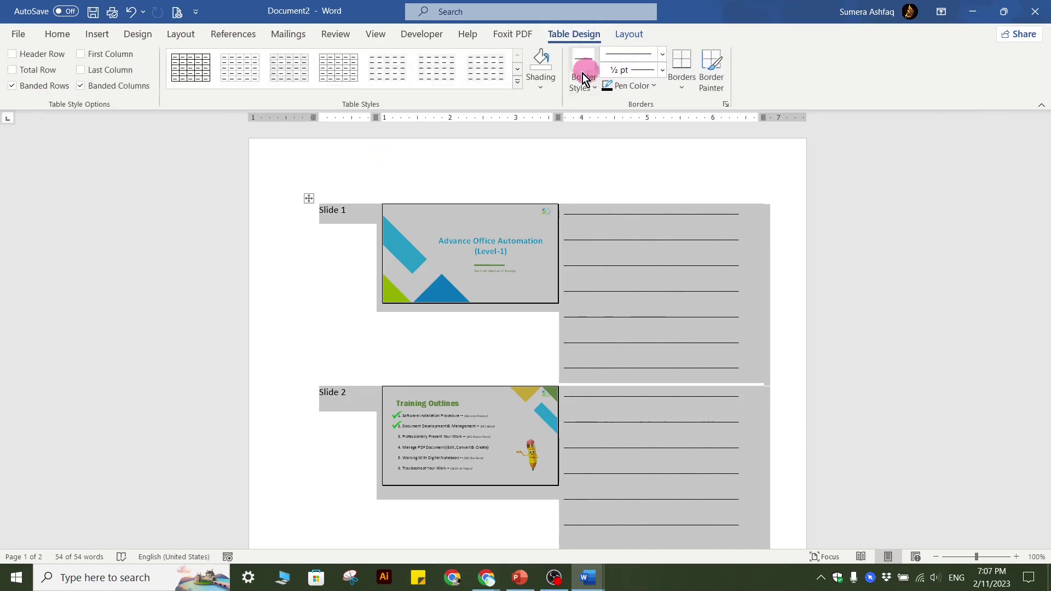
{"action": "left_click", "coordinate": [687, 87]}
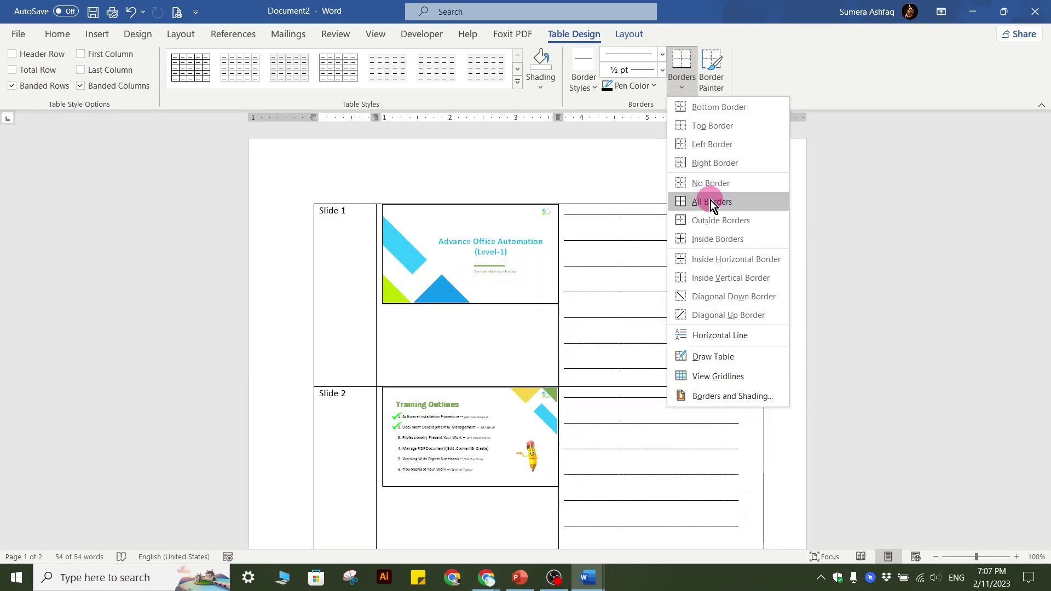
{"action": "left_click", "coordinate": [732, 396]}
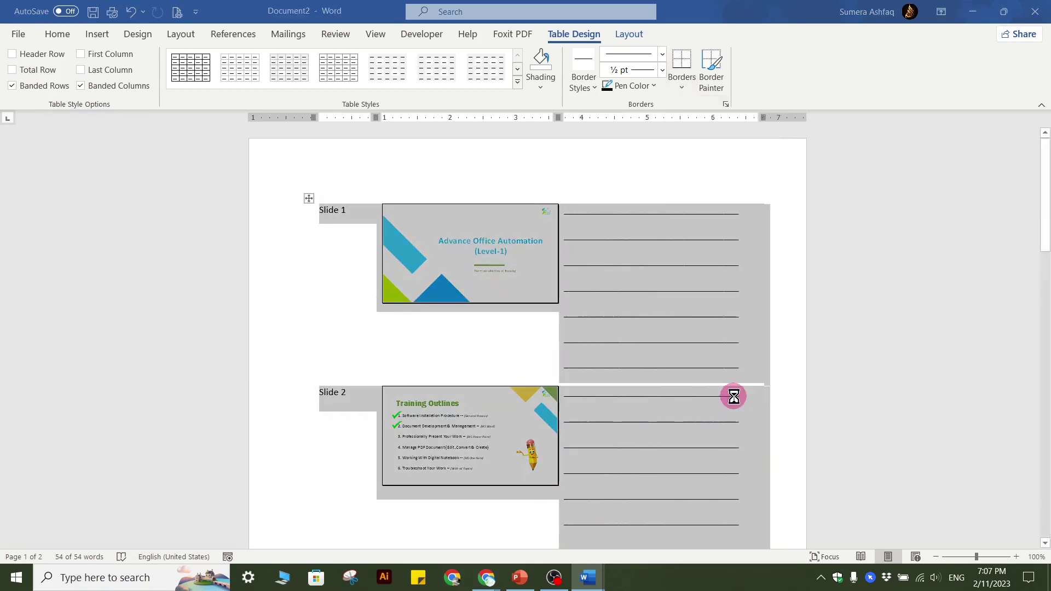
{"action": "left_click", "coordinate": [345, 232]}
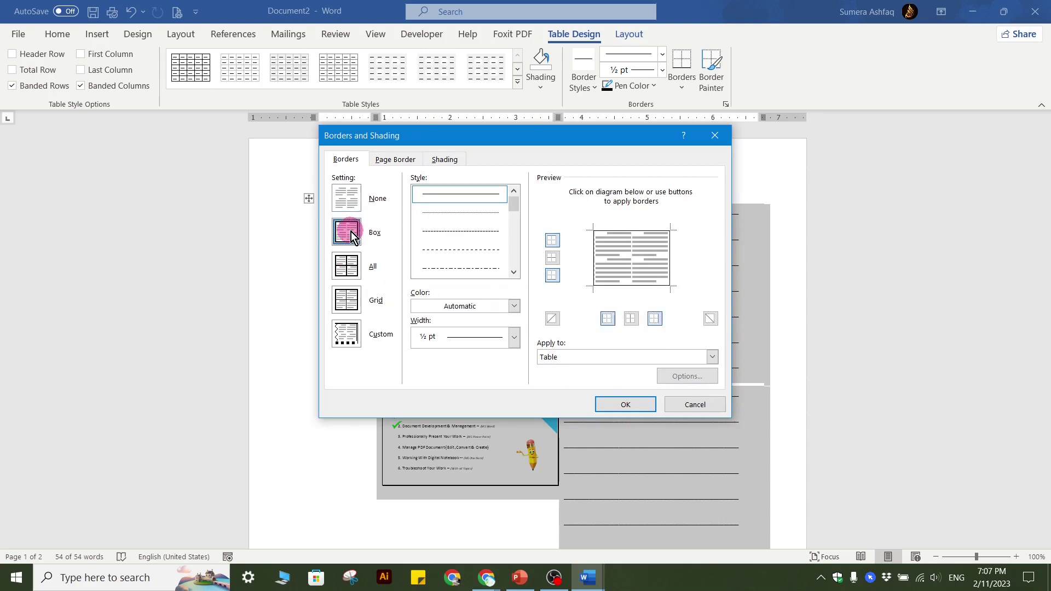
{"action": "left_click", "coordinate": [513, 338]}
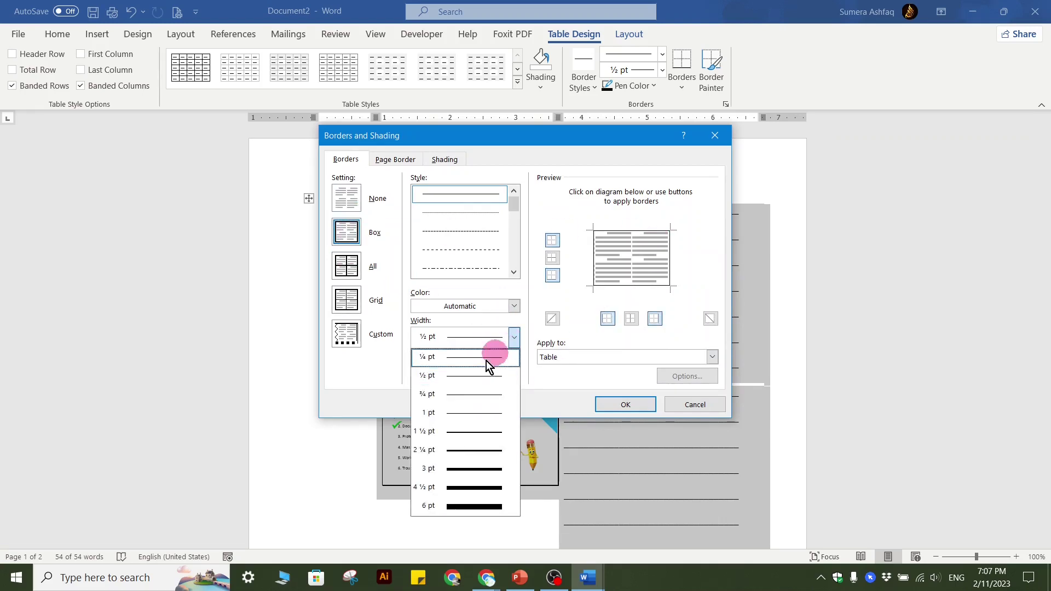
{"action": "left_click", "coordinate": [476, 436]}
{"action": "left_click", "coordinate": [513, 338]}
{"action": "left_click", "coordinate": [484, 452]}
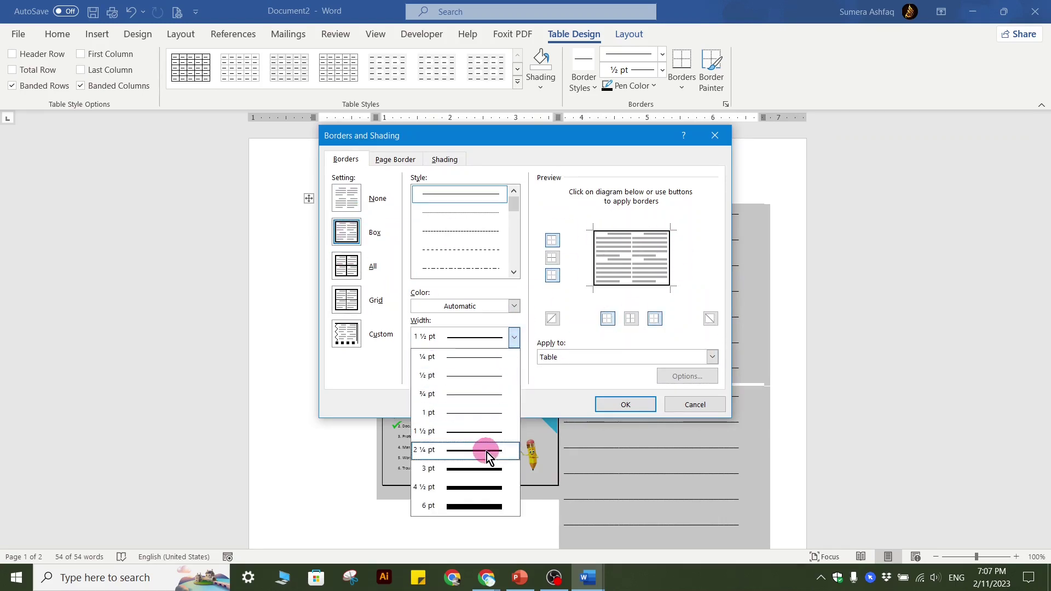
{"action": "left_click", "coordinate": [618, 407]}
{"action": "left_click", "coordinate": [779, 446]}
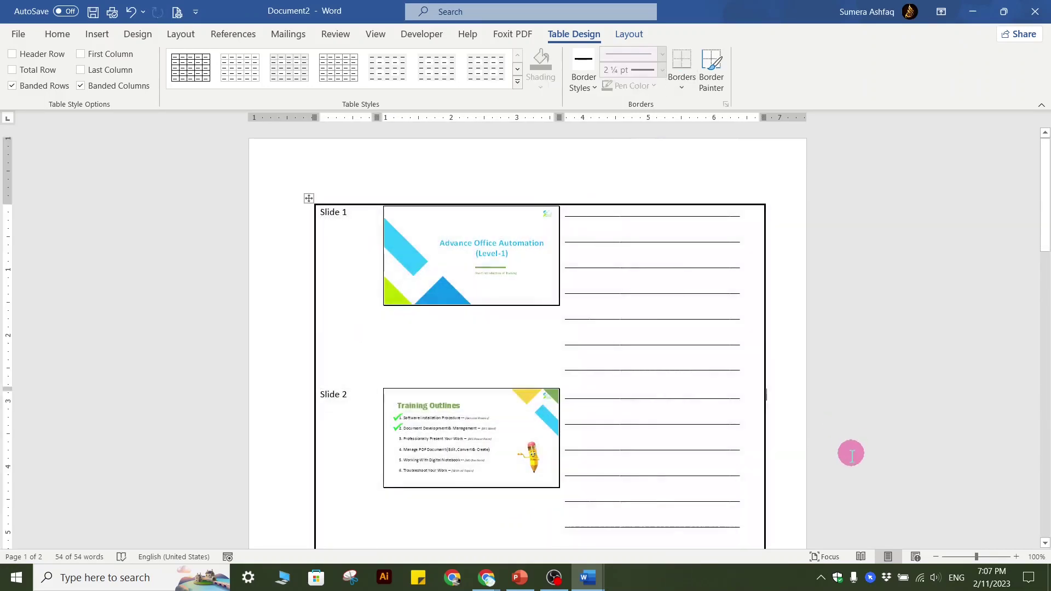
Step: Check the bordered handout table through Slide 6 and return to PowerPoint's export options
{"action": "scroll", "coordinate": [777, 405], "scroll_direction": "down", "scroll_amount": 10}
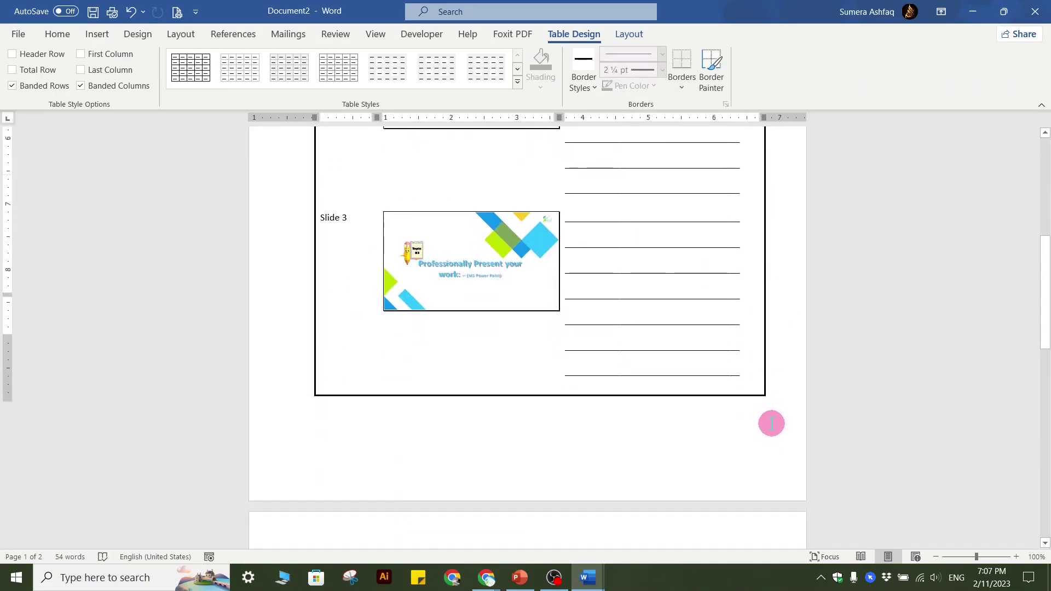
{"action": "scroll", "coordinate": [775, 423], "scroll_direction": "down", "scroll_amount": 8}
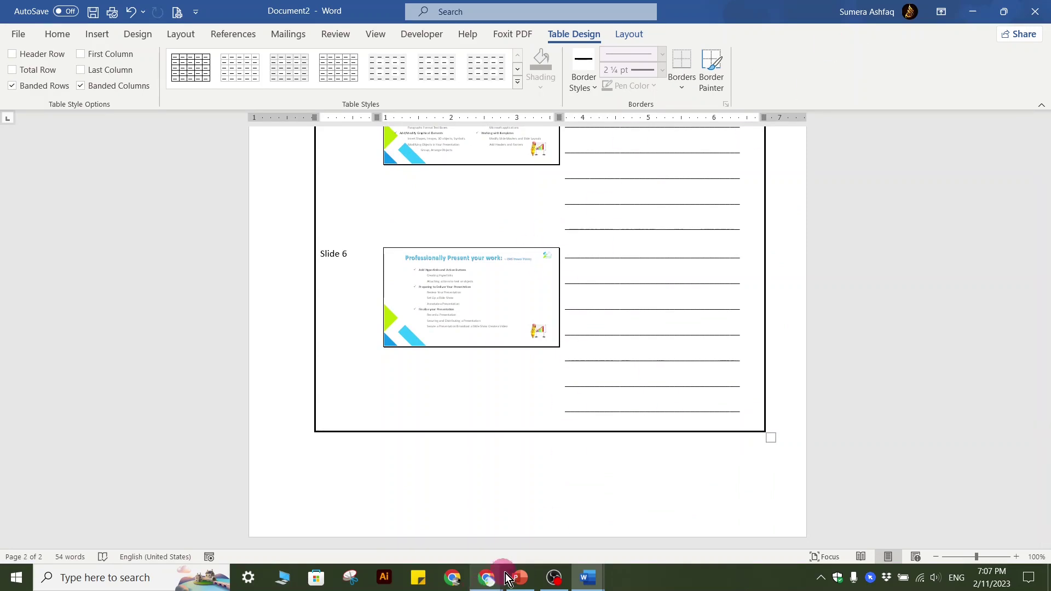
{"action": "left_click", "coordinate": [521, 580]}
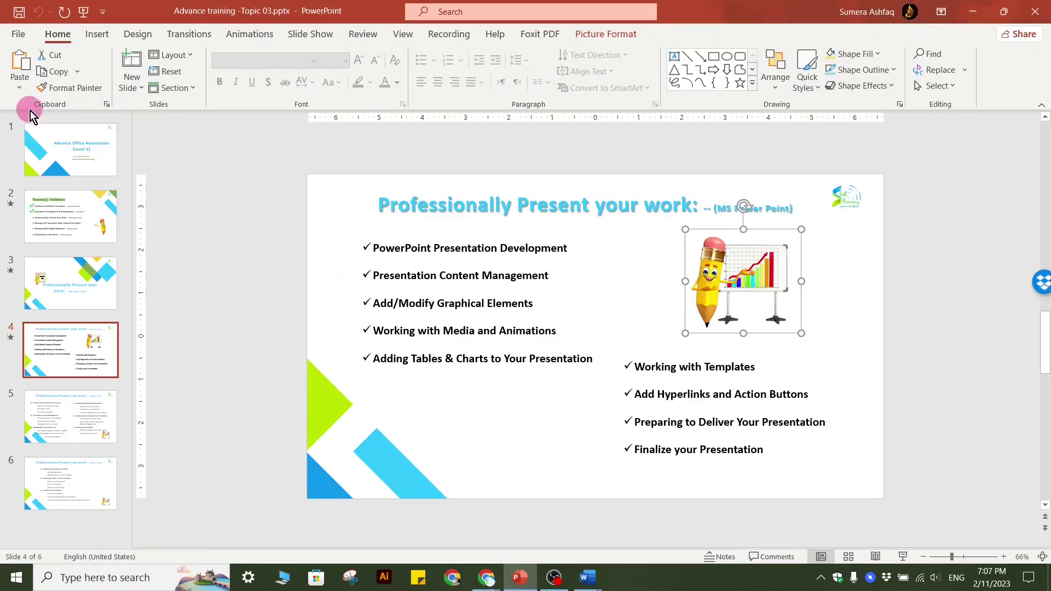
{"action": "left_click", "coordinate": [13, 34]}
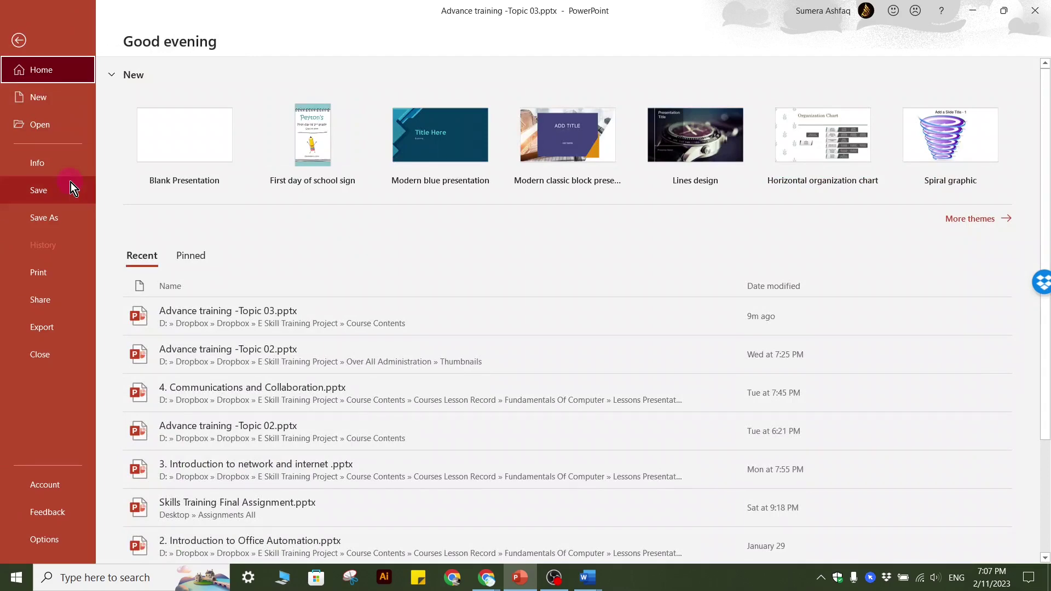
{"action": "left_click", "coordinate": [42, 331]}
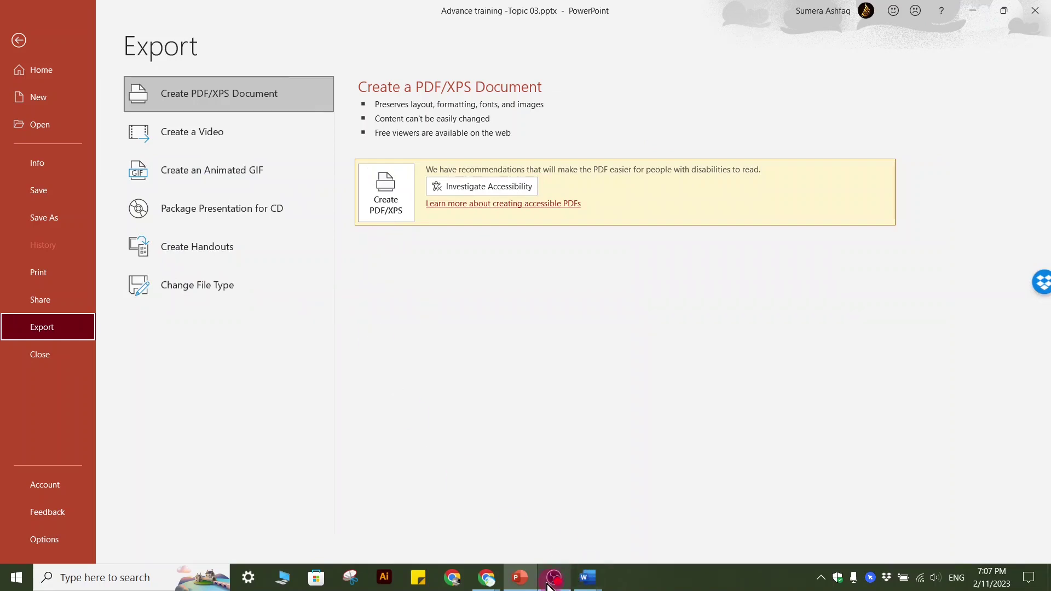
Step: Switch to Word and examine the Document1 handout with blank lines below the slides in close-up
{"action": "left_click", "coordinate": [587, 577]}
{"action": "left_click", "coordinate": [628, 546]}
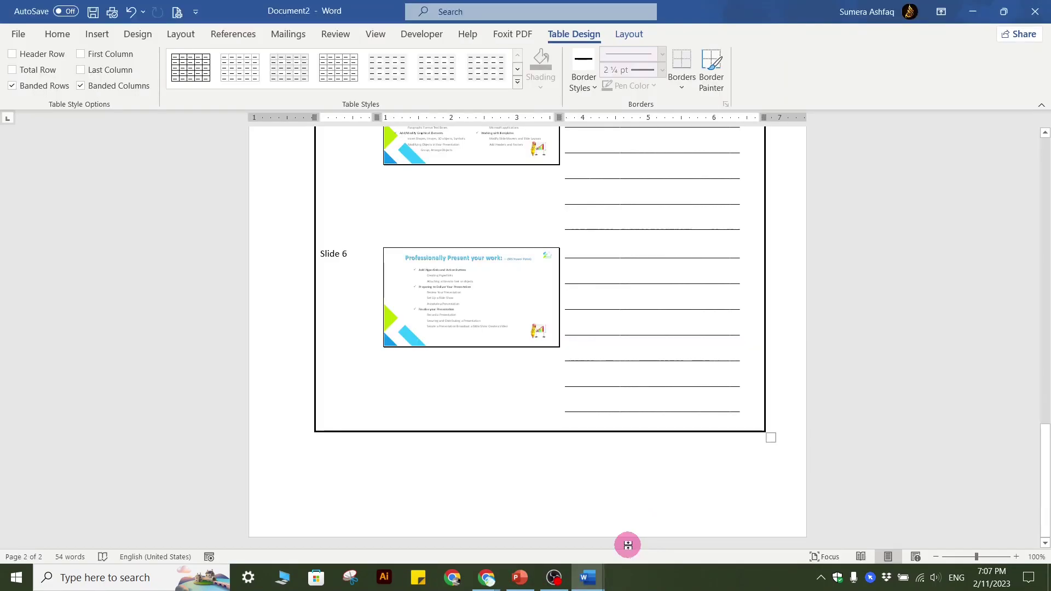
{"action": "left_click", "coordinate": [587, 577]}
{"action": "left_click", "coordinate": [552, 539]}
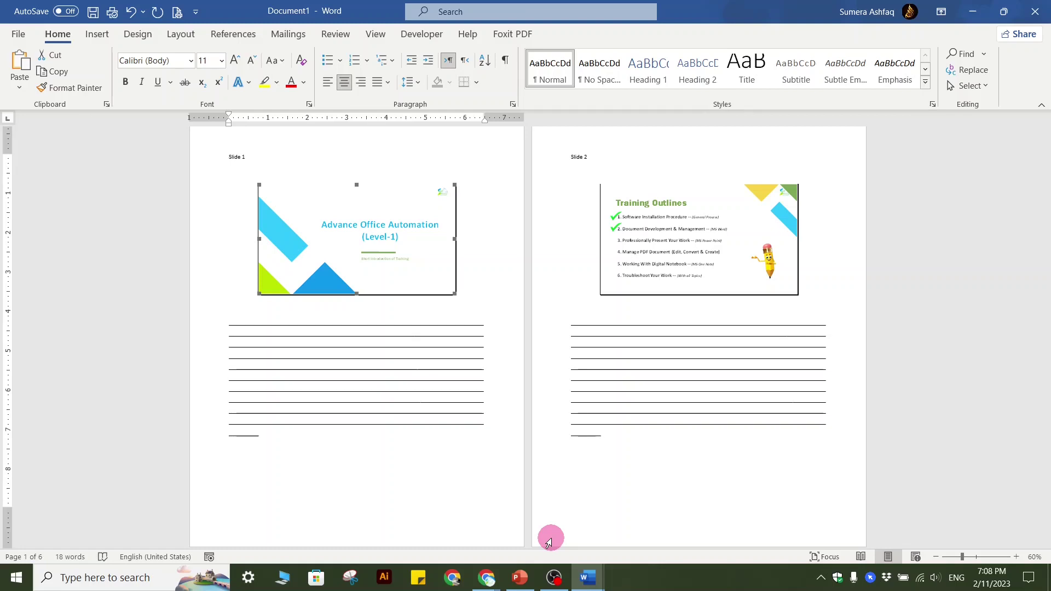
{"action": "scroll", "coordinate": [432, 356], "scroll_direction": "up", "scroll_amount": 3, "text": "ctrl"}
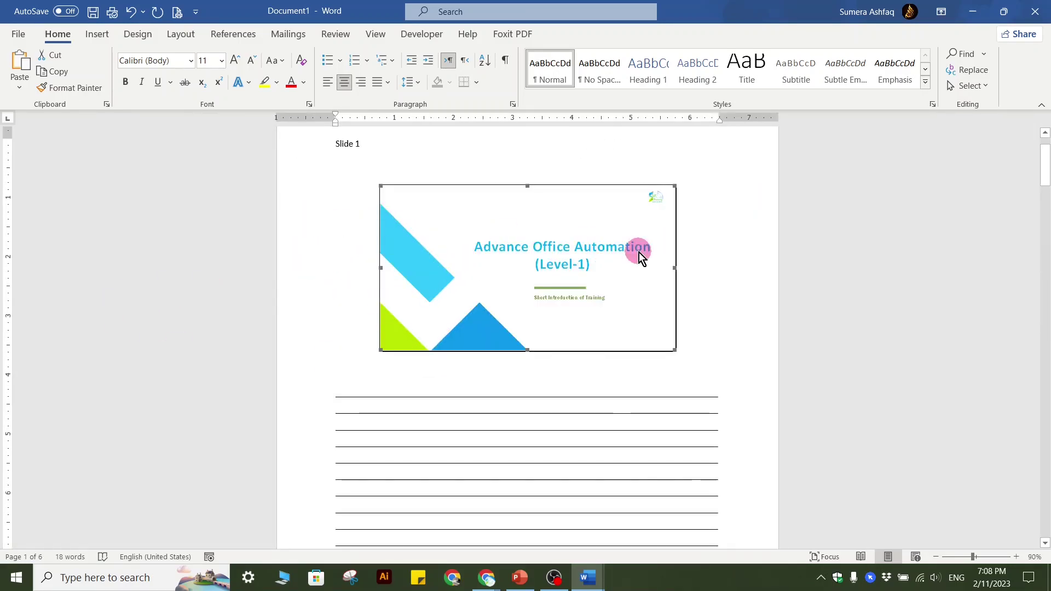
{"action": "scroll", "coordinate": [531, 416], "scroll_direction": "down", "scroll_amount": 3}
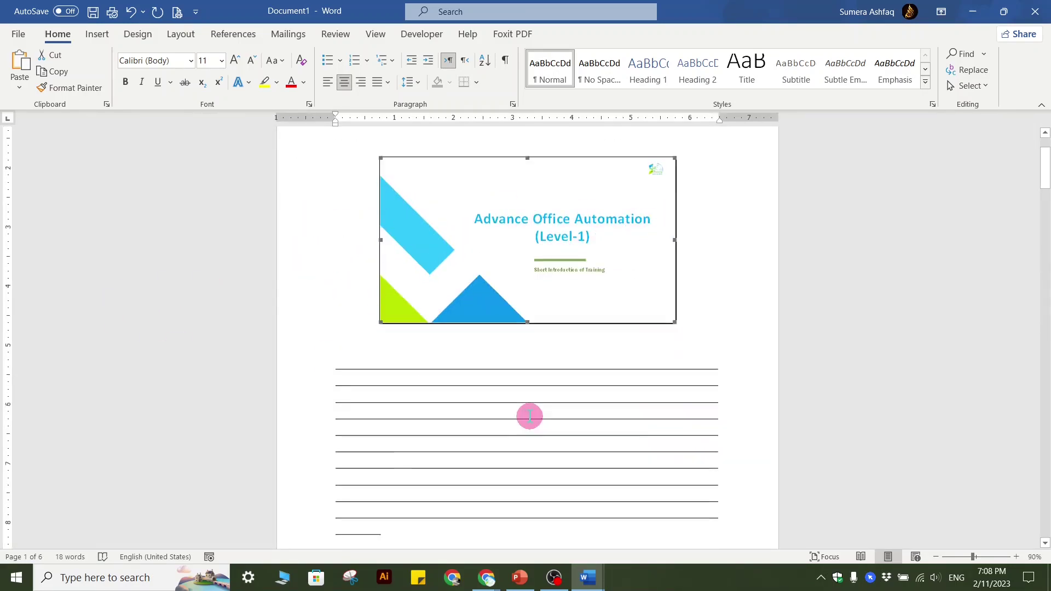
Step: Enter sample text on the first blank note line below Slide 2 in the handout
{"action": "scroll", "coordinate": [531, 397], "scroll_direction": "down", "scroll_amount": 5}
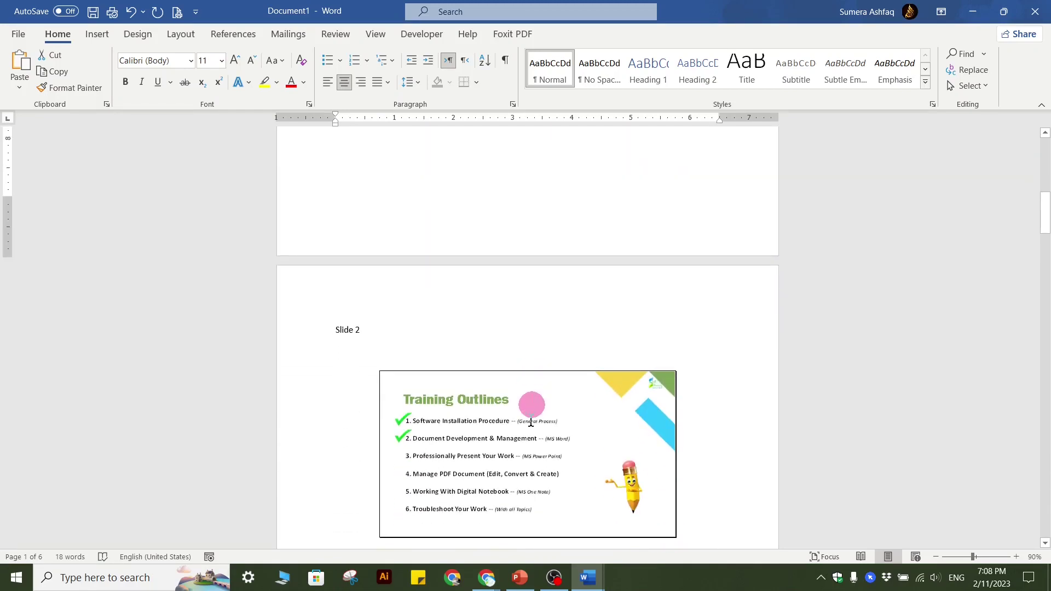
{"action": "scroll", "coordinate": [531, 423], "scroll_direction": "down", "scroll_amount": 3}
{"action": "left_click", "coordinate": [430, 435]}
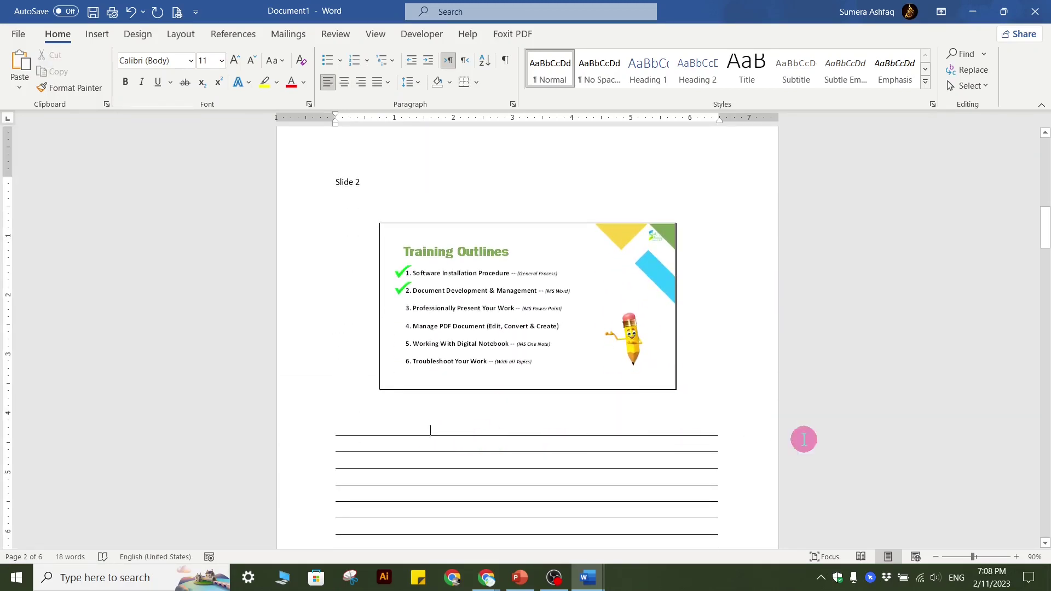
{"action": "type", "text": "fsdkjfjksl"}
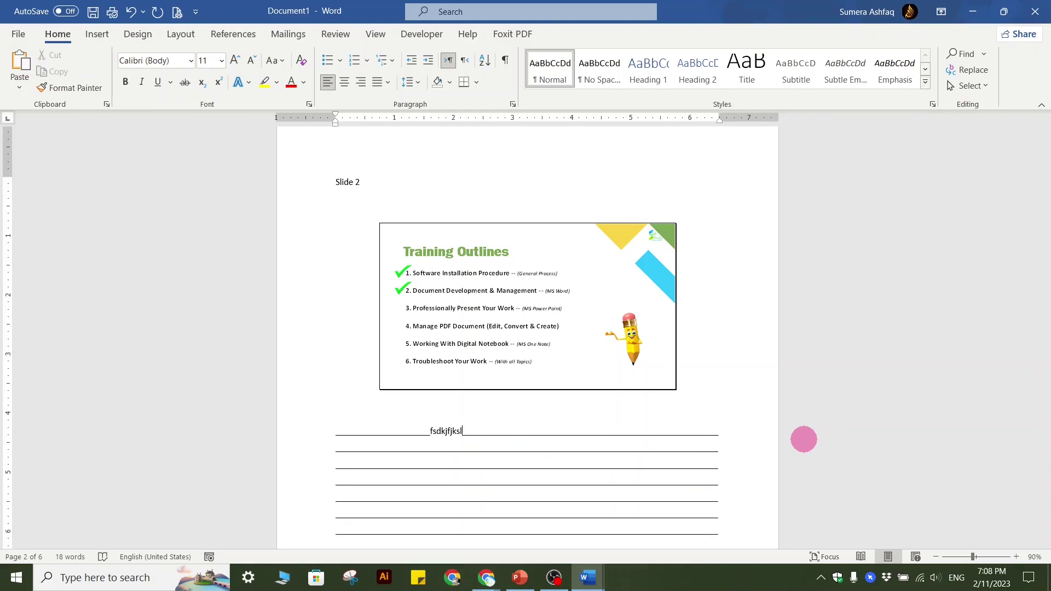
{"action": "scroll", "coordinate": [569, 457], "scroll_direction": "down", "scroll_amount": 4, "text": "ctrl"}
{"action": "scroll", "coordinate": [570, 457], "scroll_direction": "up", "scroll_amount": 11, "text": "ctrl"}
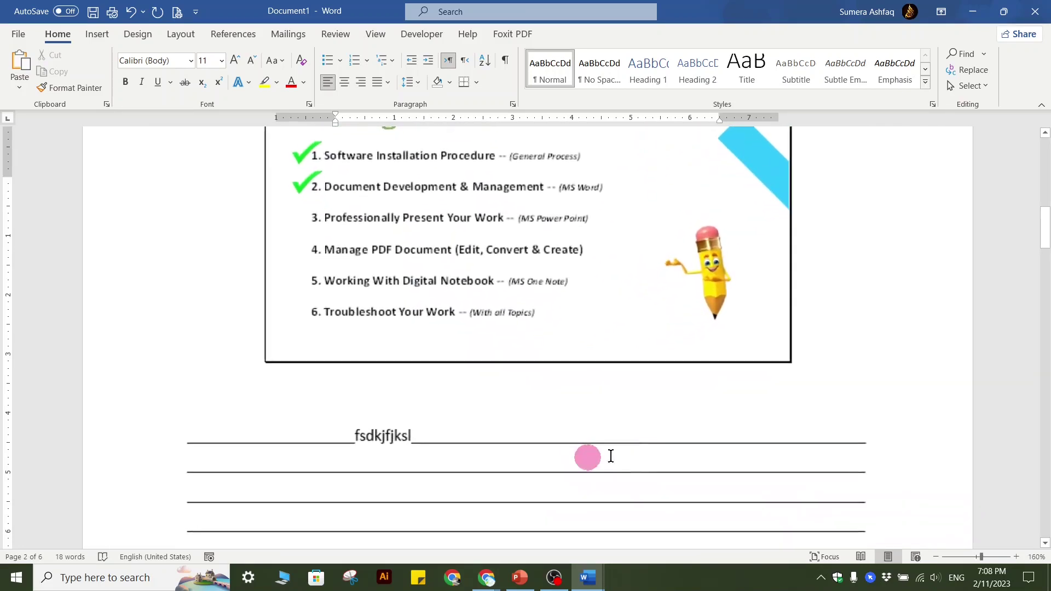
{"action": "type", "text": "vfaskfkahflajfja"}
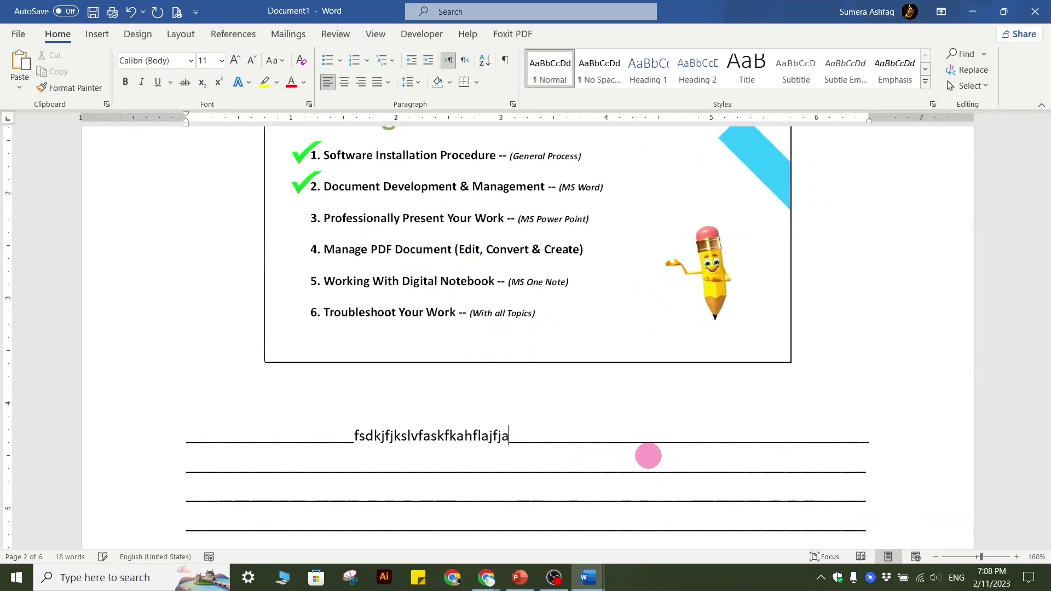
{"action": "type", "text": "jf;a fhpa uf"}
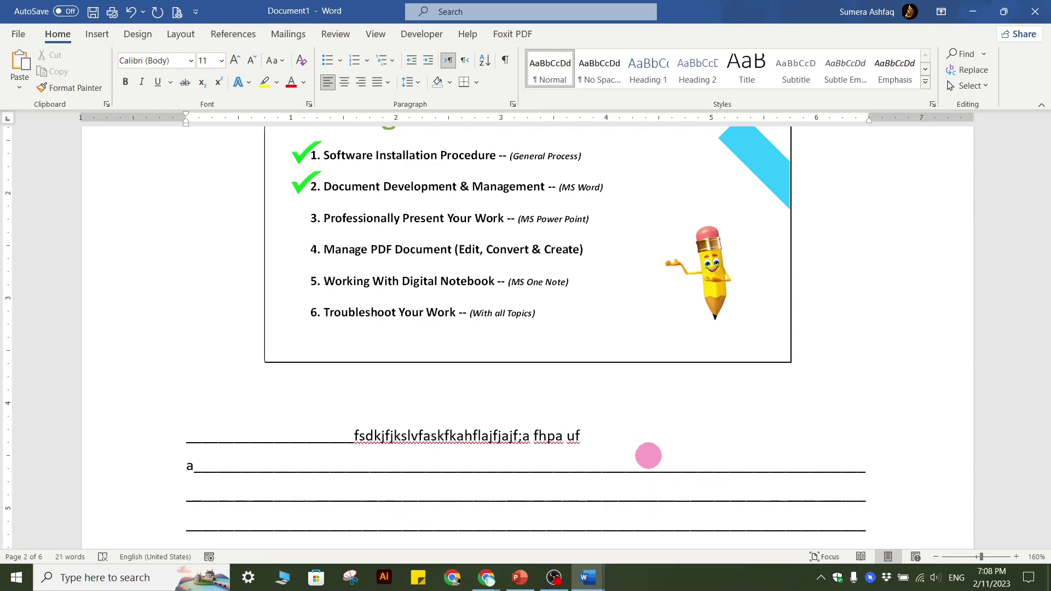
Step: Delete the sample text from the first note line below Slide 2
{"action": "key", "text": "BackSpace"}
{"action": "key", "text": "BackSpace"}
{"action": "key", "text": "BackSpace"}
{"action": "key", "text": "BackSpace"}
{"action": "key", "text": "BackSpace"}
{"action": "key", "text": "BackSpace"}
{"action": "key", "text": "BackSpace"}
{"action": "key", "text": "BackSpace"}
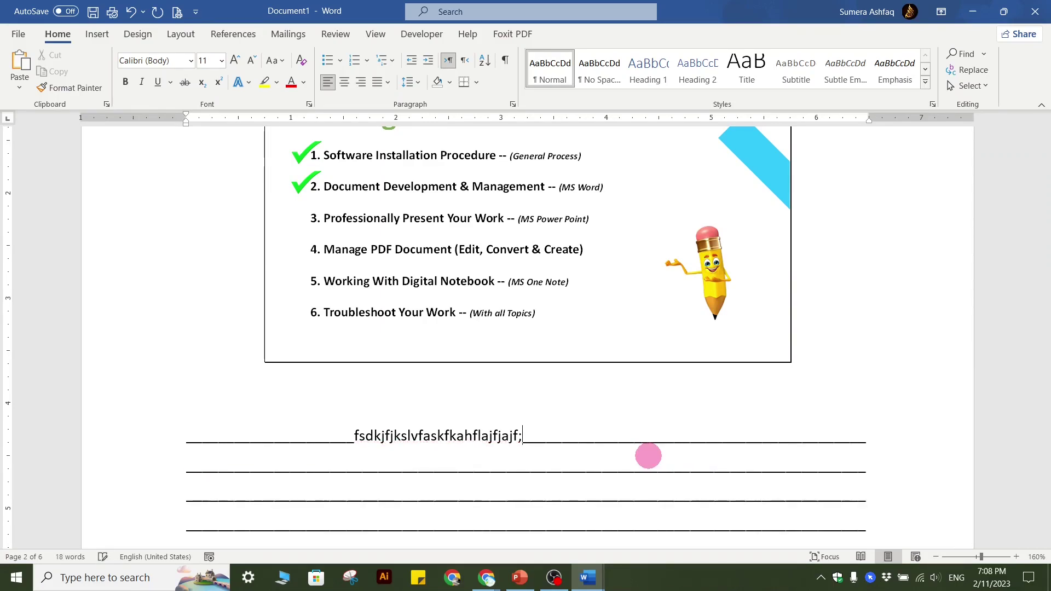
{"action": "key", "text": "BackSpace"}
{"action": "key", "text": "BackSpace"}
{"action": "key", "text": "BackSpace"}
{"action": "key", "text": "BackSpace"}
{"action": "key", "text": "BackSpace"}
{"action": "key", "text": "BackSpace"}
{"action": "key", "text": "BackSpace"}
{"action": "key", "text": "BackSpace"}
{"action": "key", "text": "BackSpace"}
{"action": "key", "text": "BackSpace"}
{"action": "key", "text": "BackSpace"}
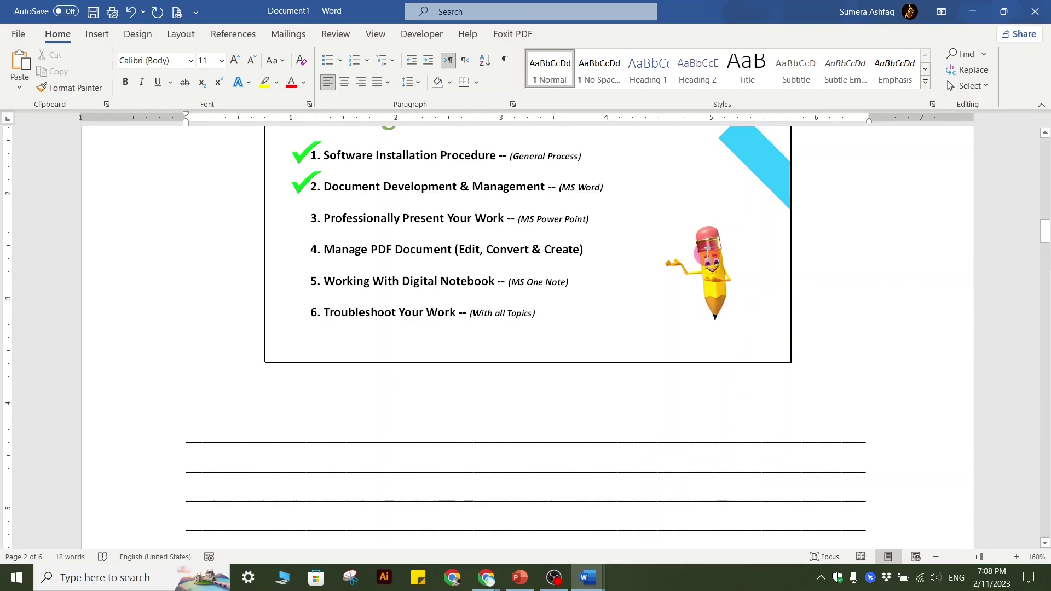
Step: Replace the "Slide 1" label above the first slide image with "Topic 1"
{"action": "scroll", "coordinate": [605, 258], "scroll_direction": "up", "scroll_amount": 15}
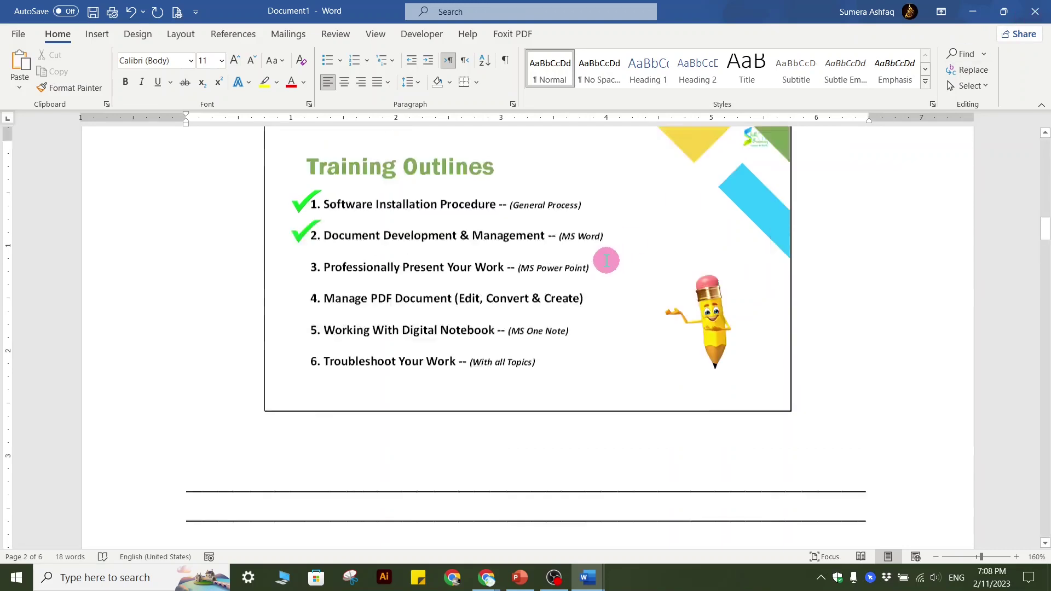
{"action": "scroll", "coordinate": [604, 258], "scroll_direction": "up", "scroll_amount": 3}
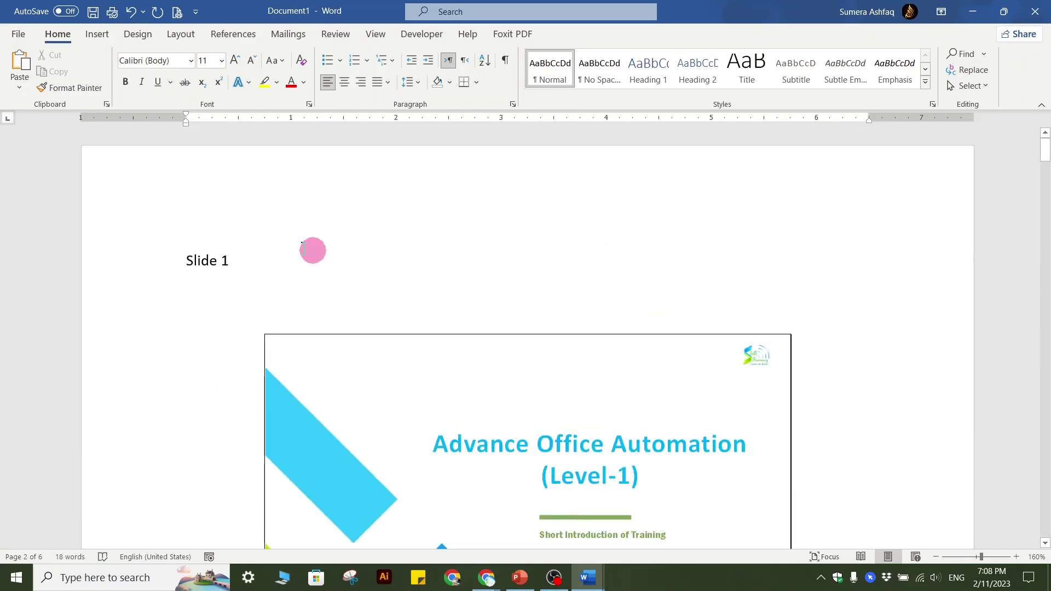
{"action": "double_click", "coordinate": [223, 262]}
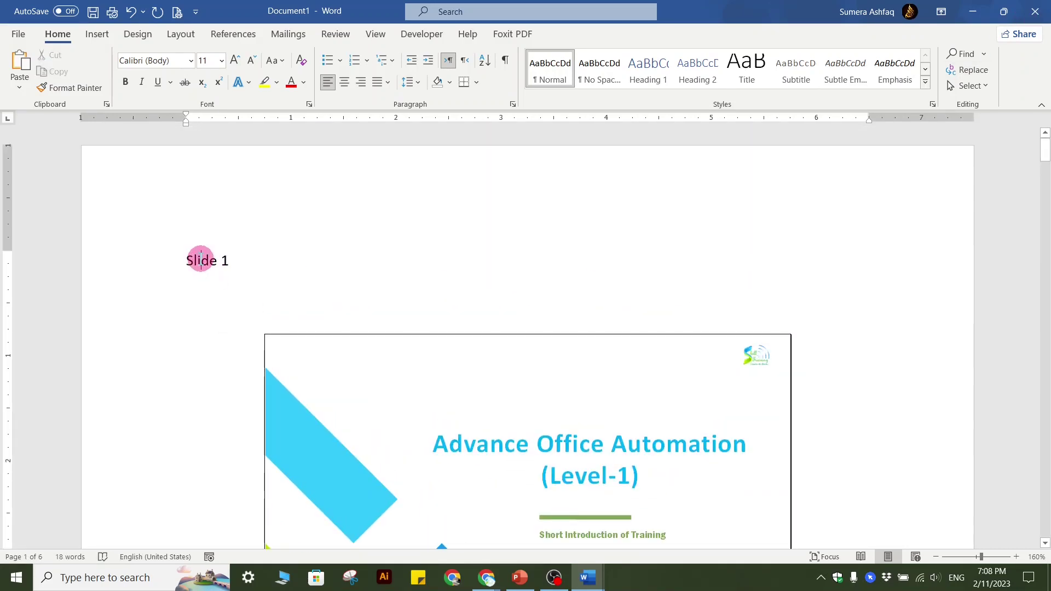
{"action": "triple_click", "coordinate": [200, 260]}
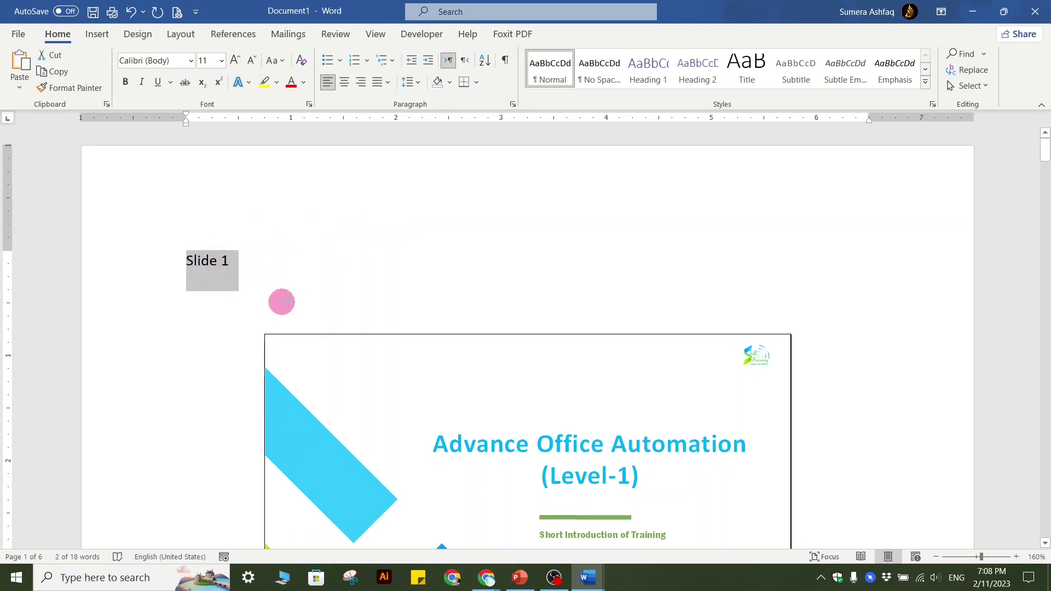
{"action": "type", "text": "Topic"}
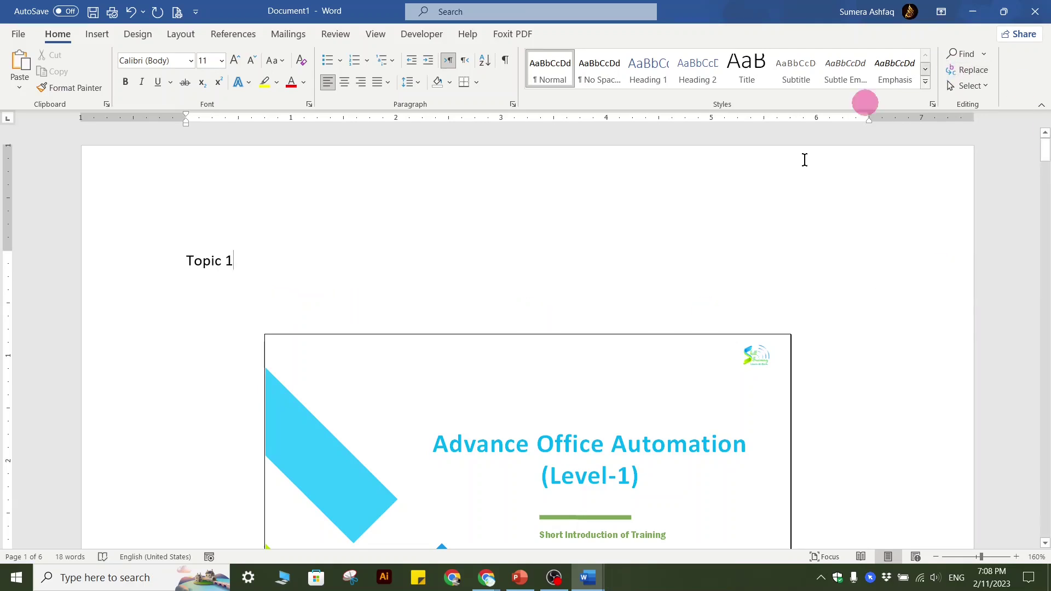
Step: Switch to PowerPoint, review the file types offered for export, and return to the slides
{"action": "left_click", "coordinate": [521, 586]}
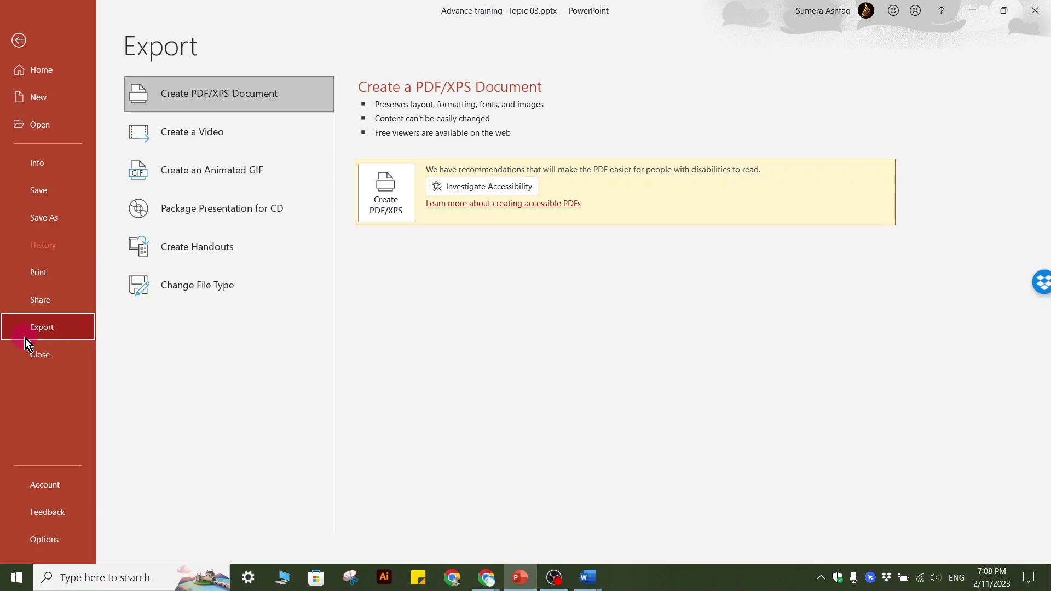
{"action": "left_click", "coordinate": [174, 291]}
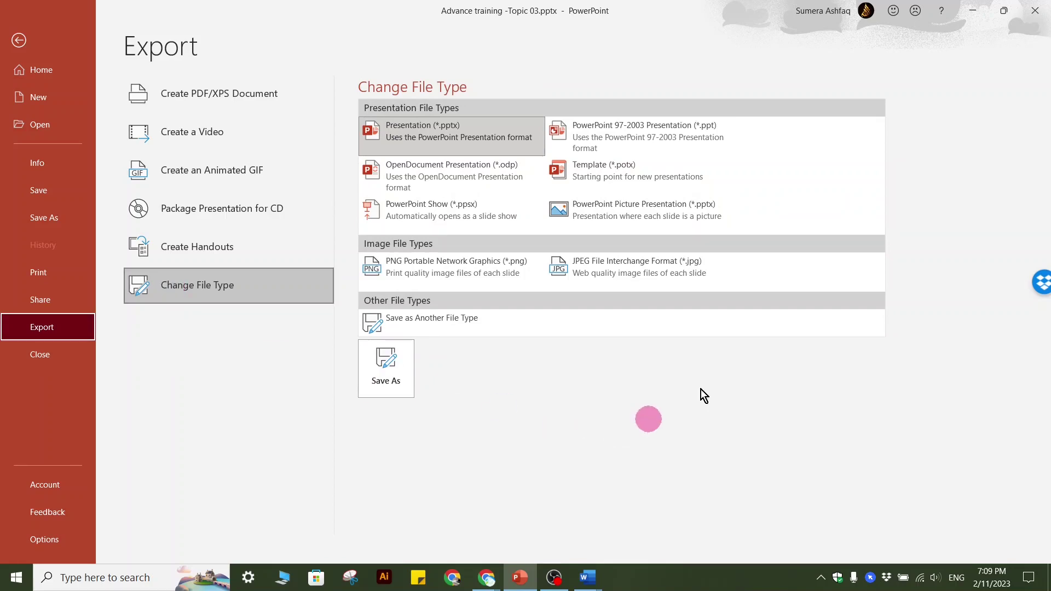
{"action": "left_click", "coordinate": [21, 40]}
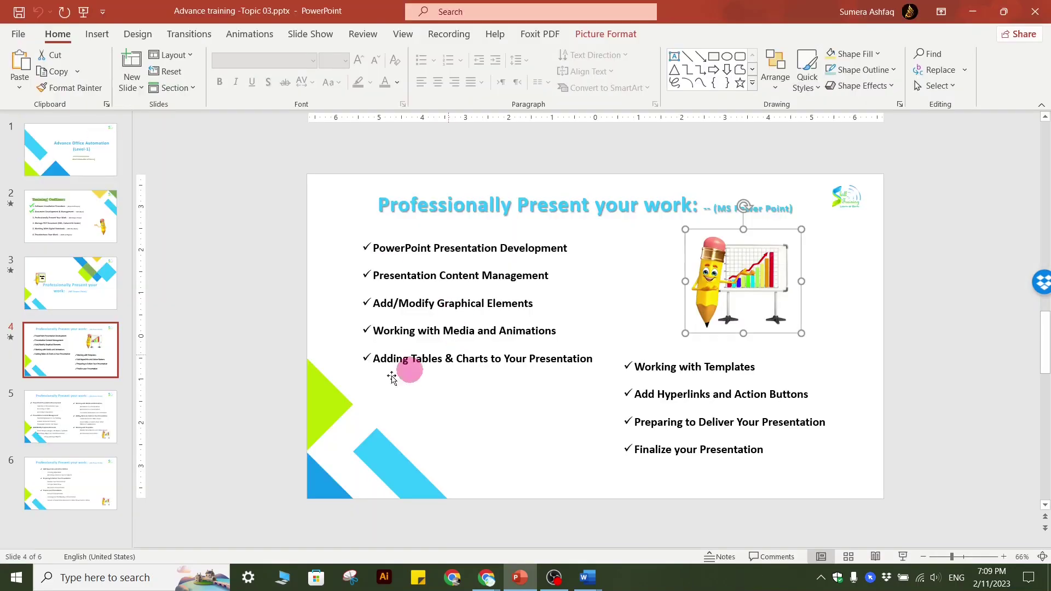
Step: Select slide 3 and choose PNG Portable Network Graphics (*.png) as the export file type
{"action": "left_click", "coordinate": [75, 225]}
{"action": "left_click", "coordinate": [81, 289]}
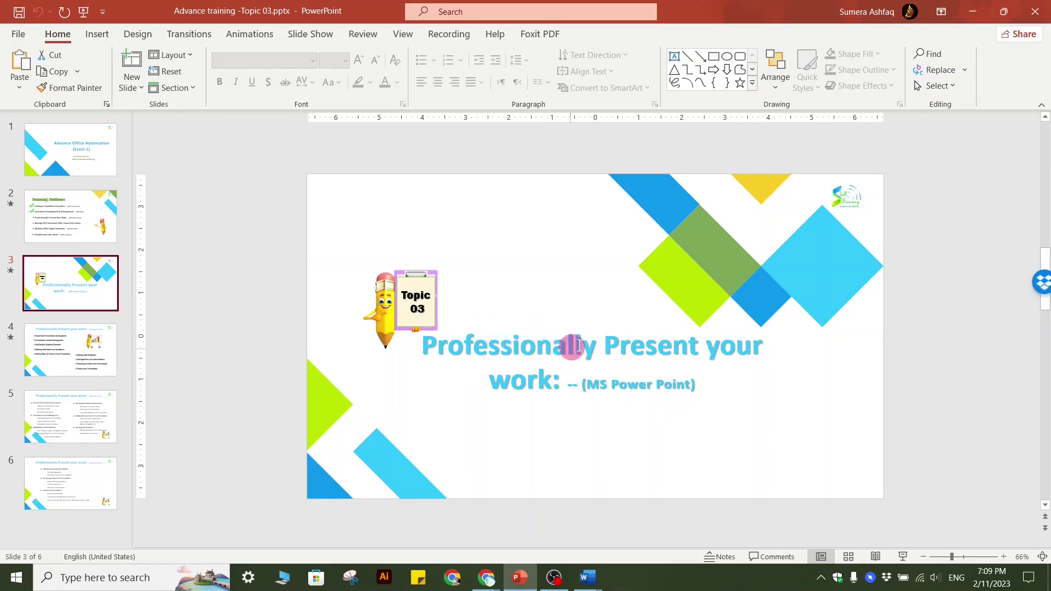
{"action": "left_click", "coordinate": [460, 254]}
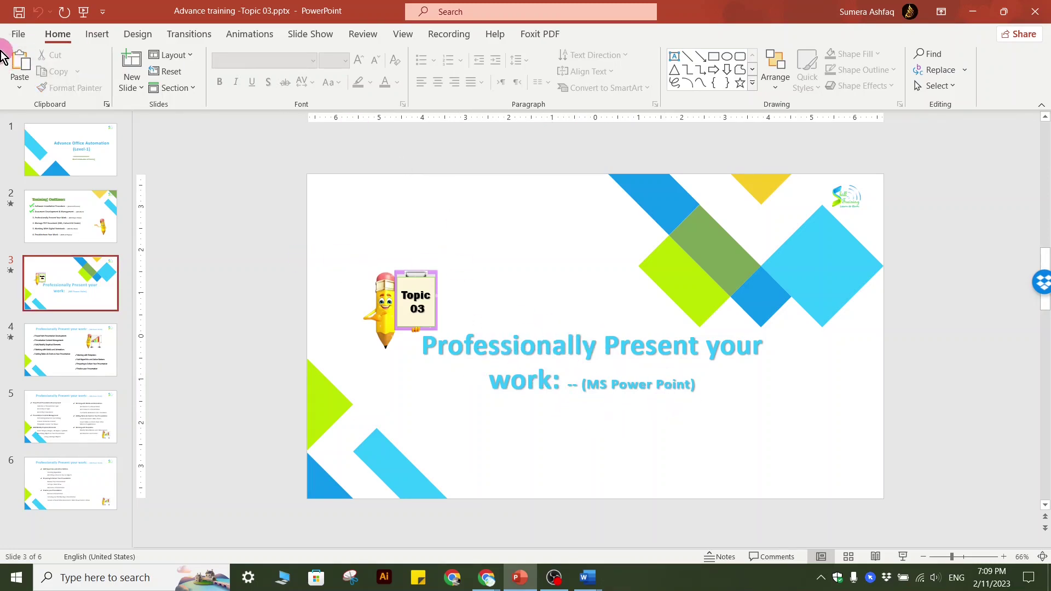
{"action": "left_click", "coordinate": [18, 36]}
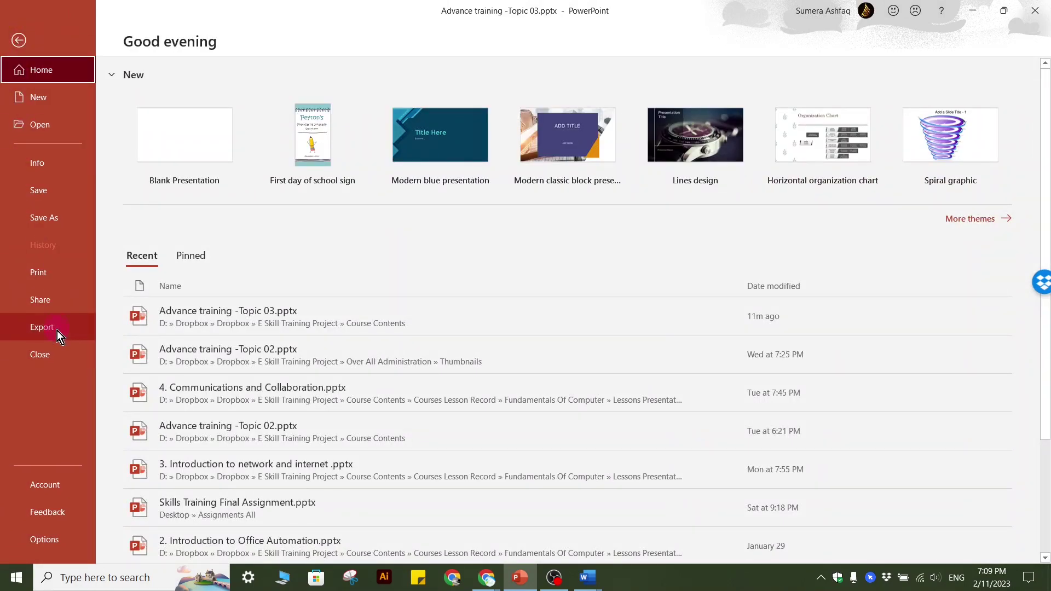
{"action": "left_click", "coordinate": [57, 330]}
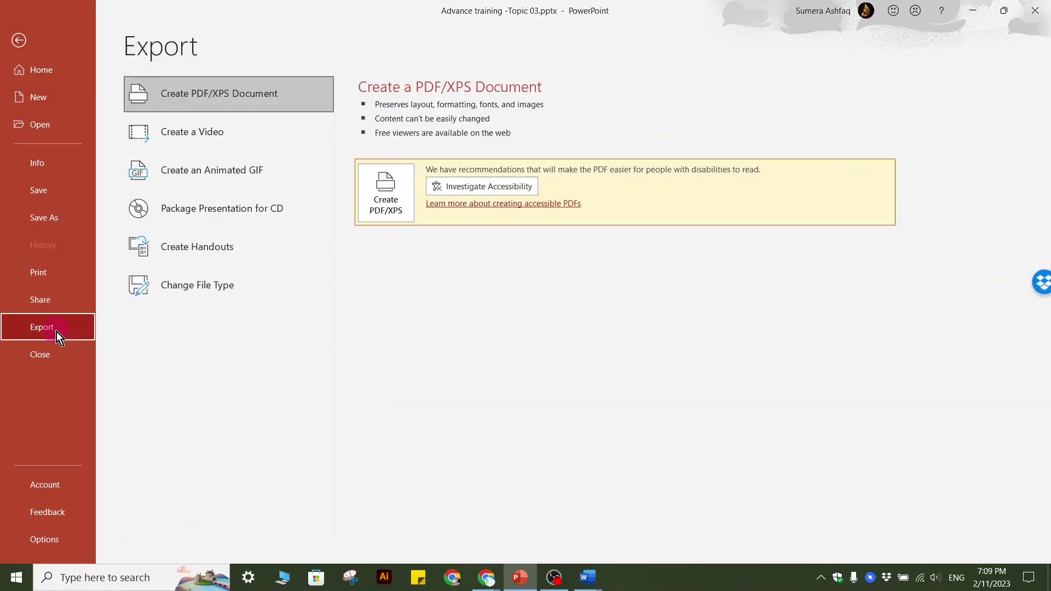
{"action": "left_click", "coordinate": [182, 289]}
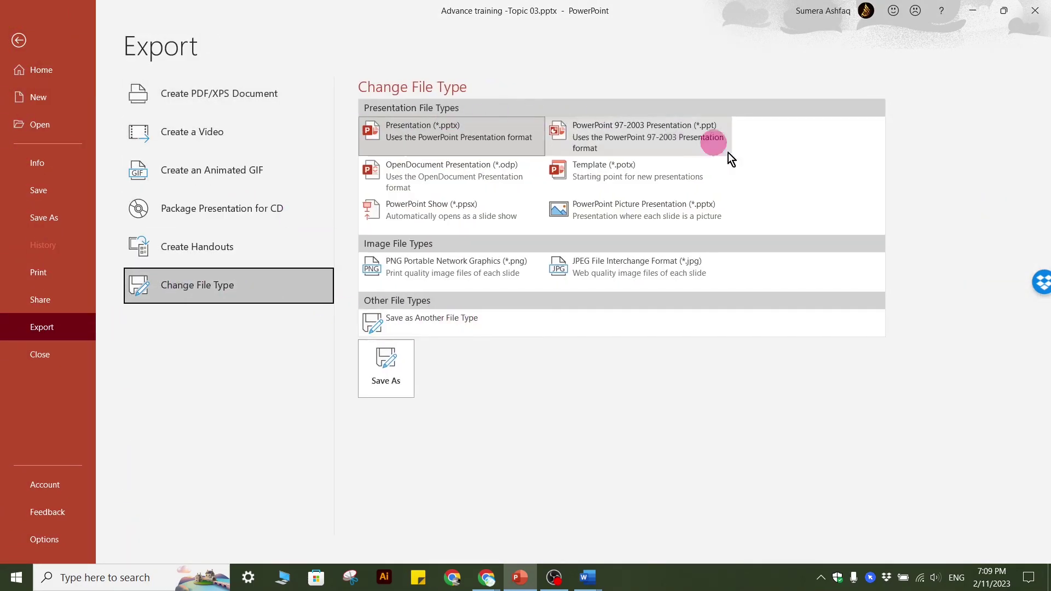
{"action": "left_click", "coordinate": [447, 280]}
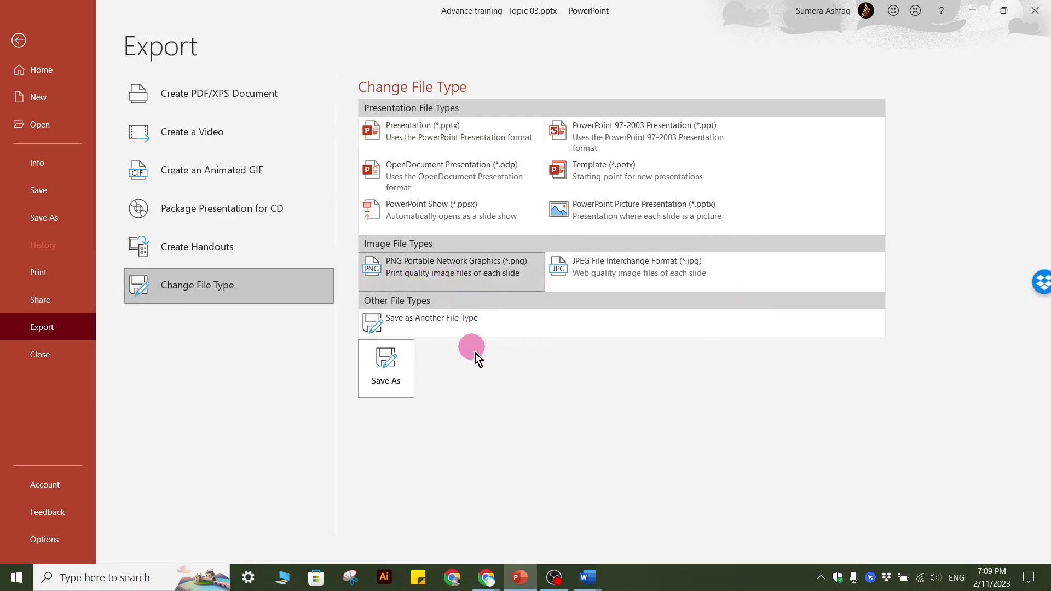
Step: Save only the current slide to the Desktop as Advance training -Topic 03.png
{"action": "left_click", "coordinate": [396, 382]}
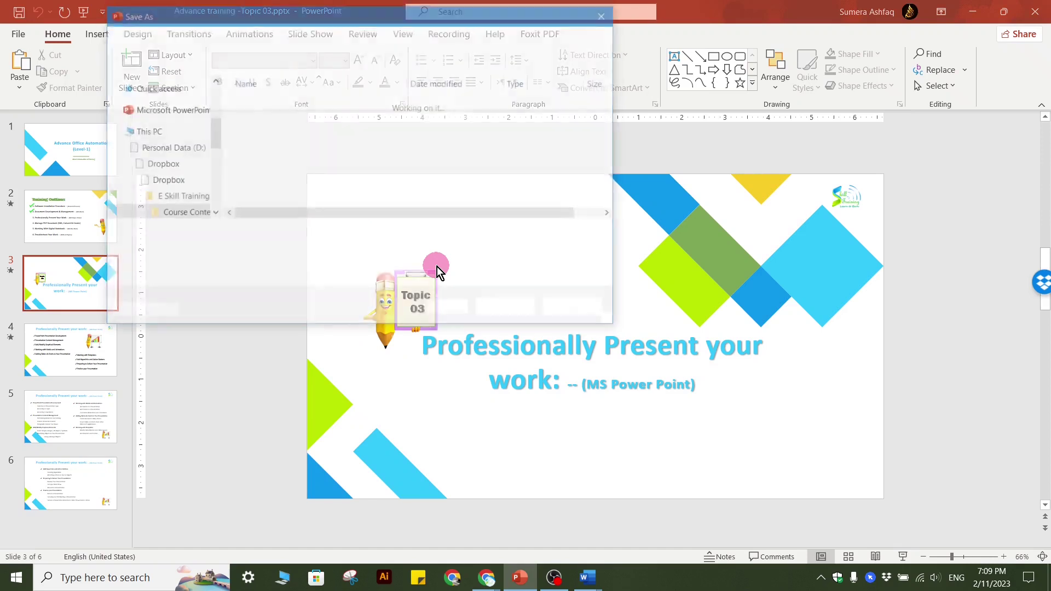
{"action": "left_click_drag", "start_coordinate": [213, 183], "coordinate": [215, 88]}
{"action": "left_click", "coordinate": [151, 108]}
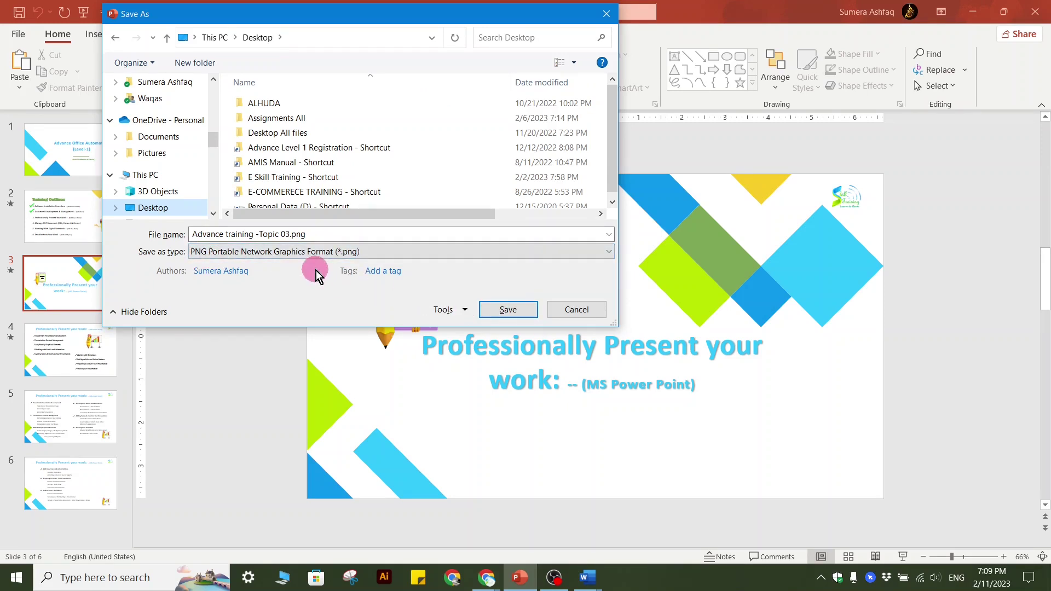
{"action": "left_click", "coordinate": [507, 309]}
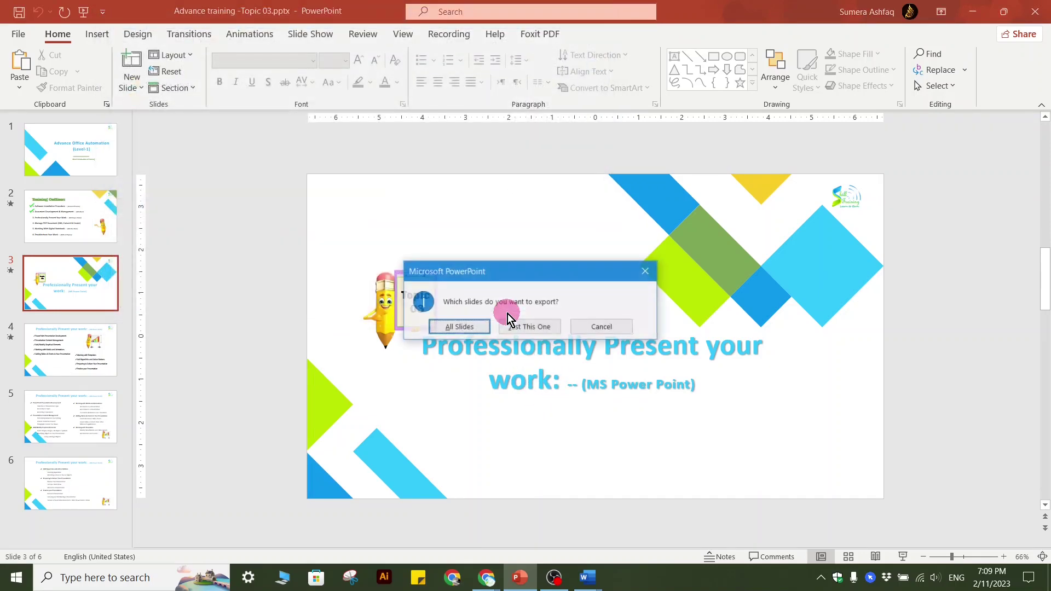
{"action": "left_click", "coordinate": [531, 330]}
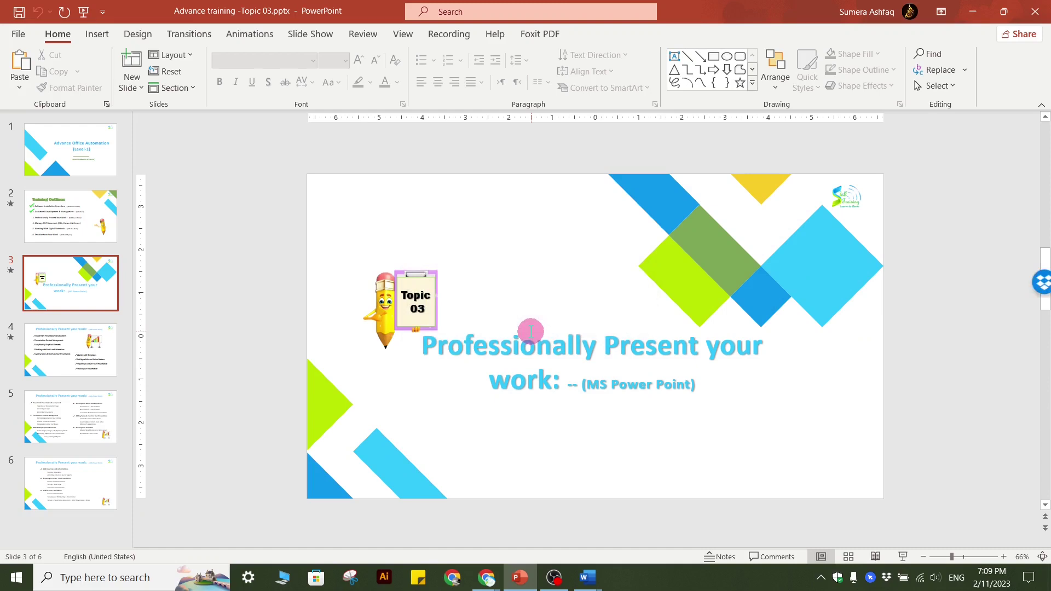
Step: Inspect the exported Advance training -Topic 03.png from the desktop in close-up and open its file properties
{"action": "left_click", "coordinate": [964, 14]}
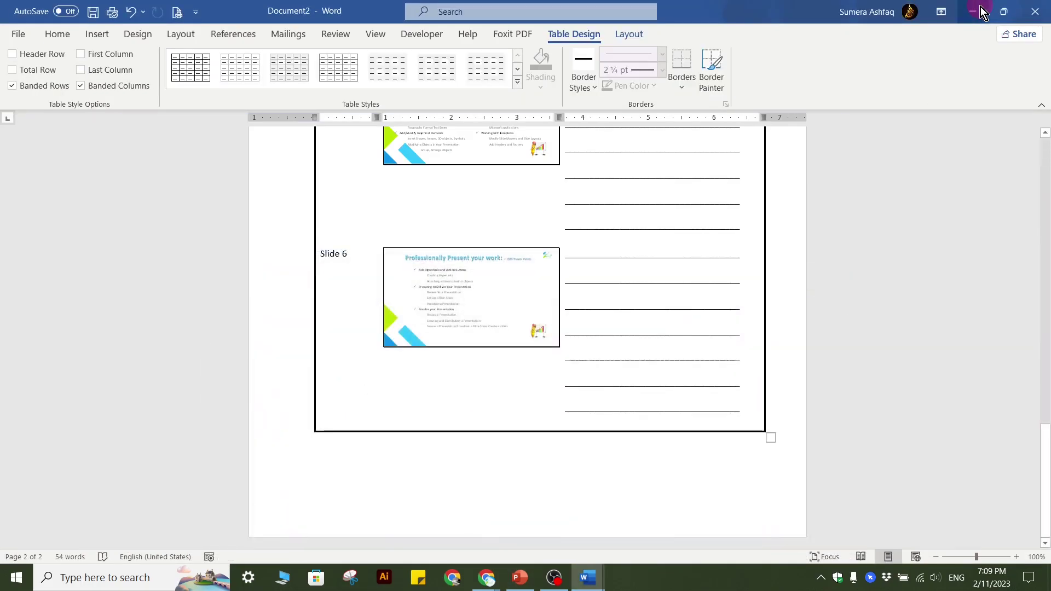
{"action": "left_click", "coordinate": [980, 7]}
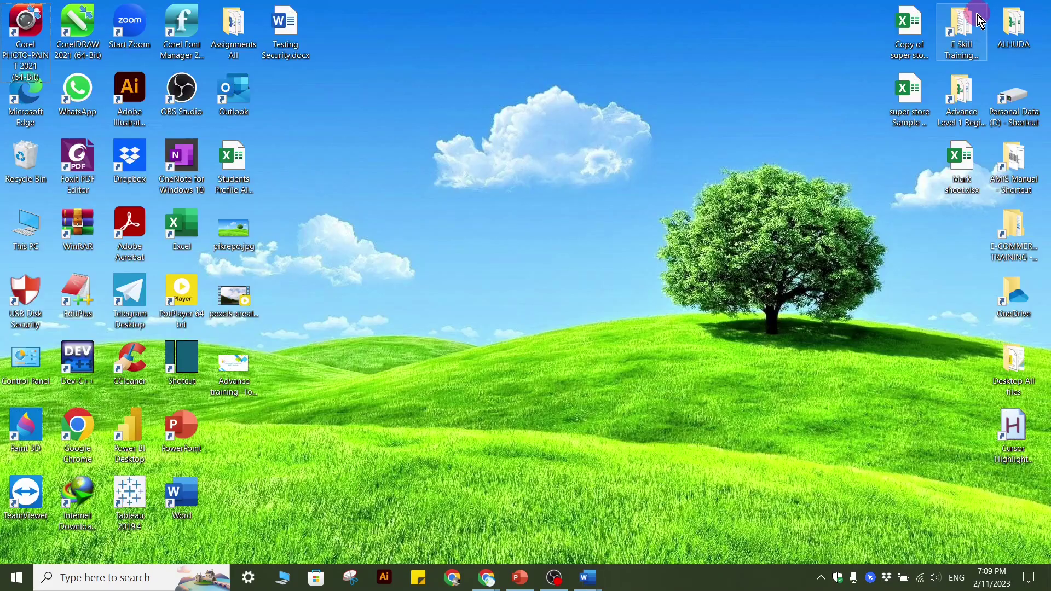
{"action": "double_click", "coordinate": [243, 381]}
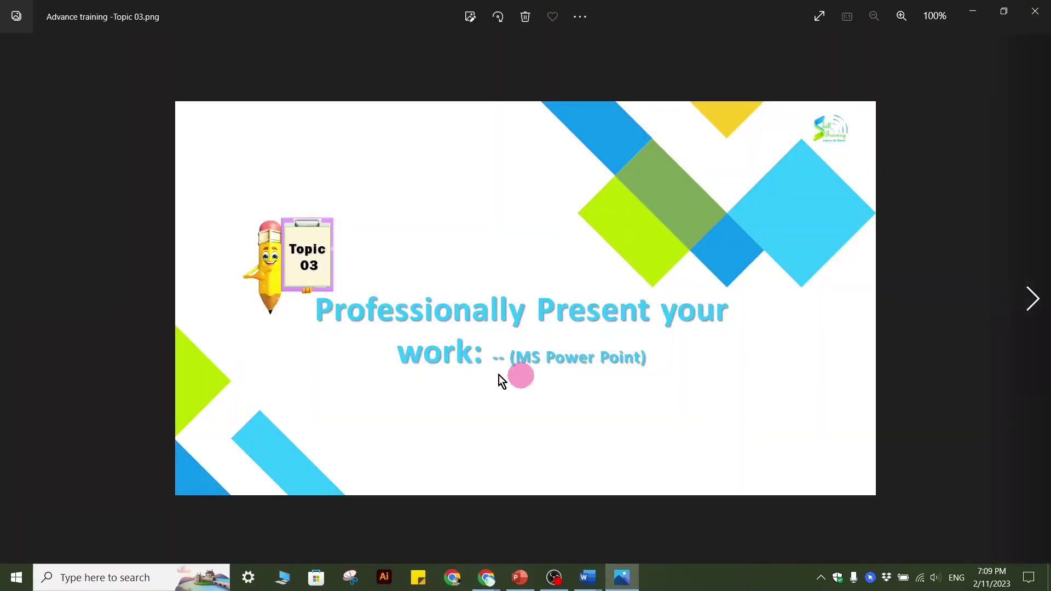
{"action": "scroll", "coordinate": [391, 378], "scroll_direction": "up", "scroll_amount": 2}
{"action": "scroll", "coordinate": [175, 183], "scroll_direction": "up", "scroll_amount": 1}
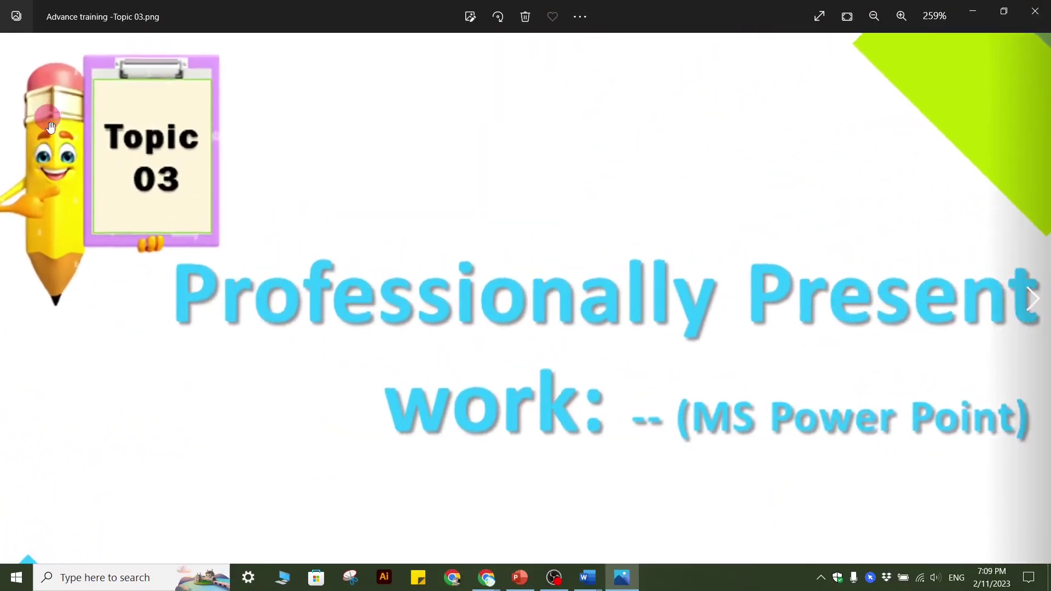
{"action": "scroll", "coordinate": [176, 183], "scroll_direction": "down", "scroll_amount": 4}
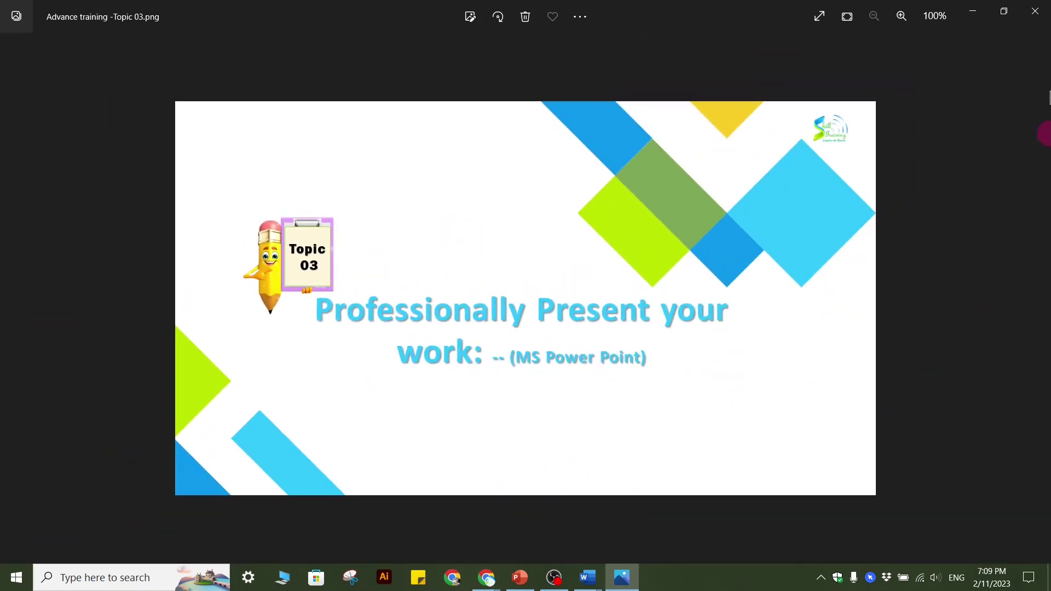
{"action": "left_click", "coordinate": [1035, 10]}
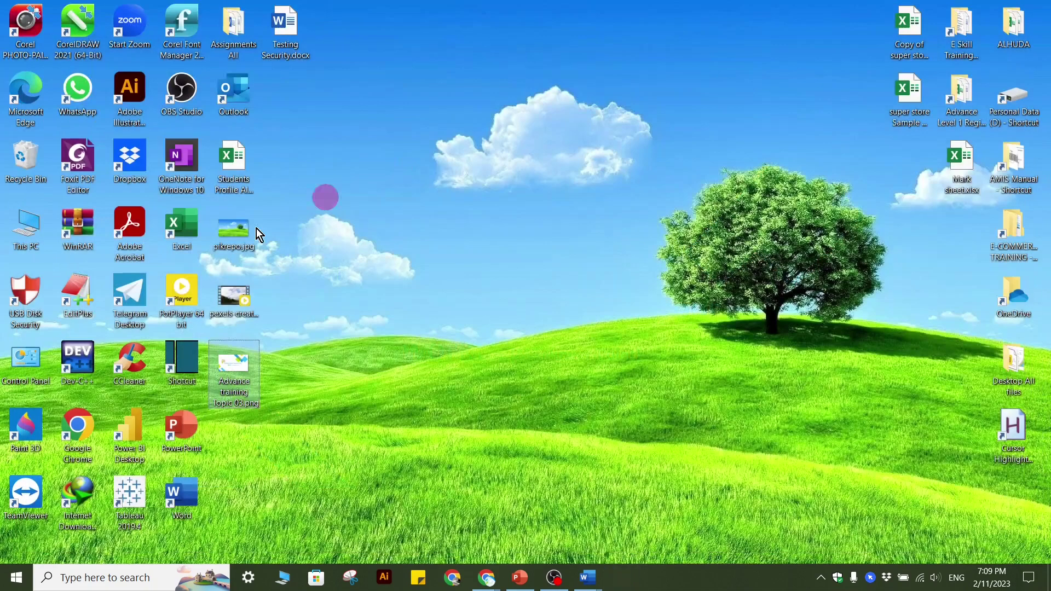
{"action": "right_click", "coordinate": [241, 369]}
{"action": "left_click", "coordinate": [296, 553]}
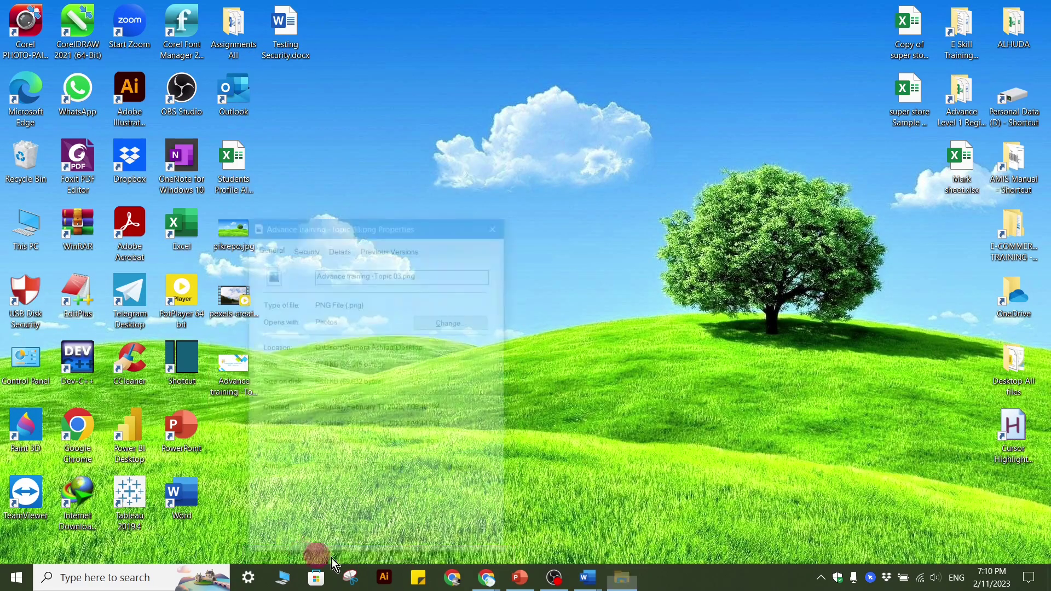
Step: Switch to Google Meet and admit the waiting participant to the call
{"action": "mouse_move", "coordinate": [487, 585]}
{"action": "left_click", "coordinate": [422, 511]}
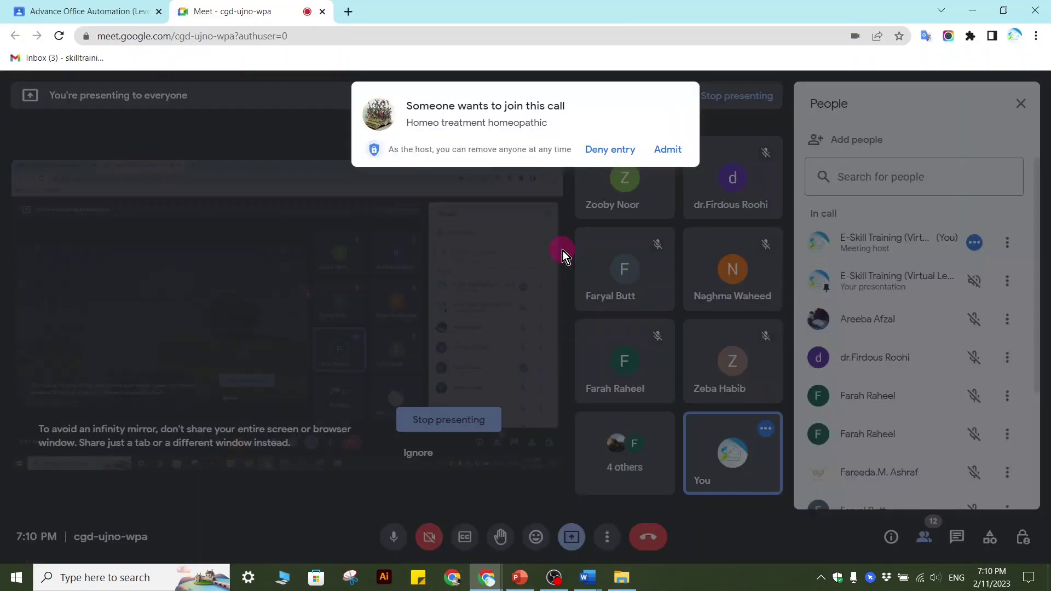
{"action": "left_click", "coordinate": [673, 155]}
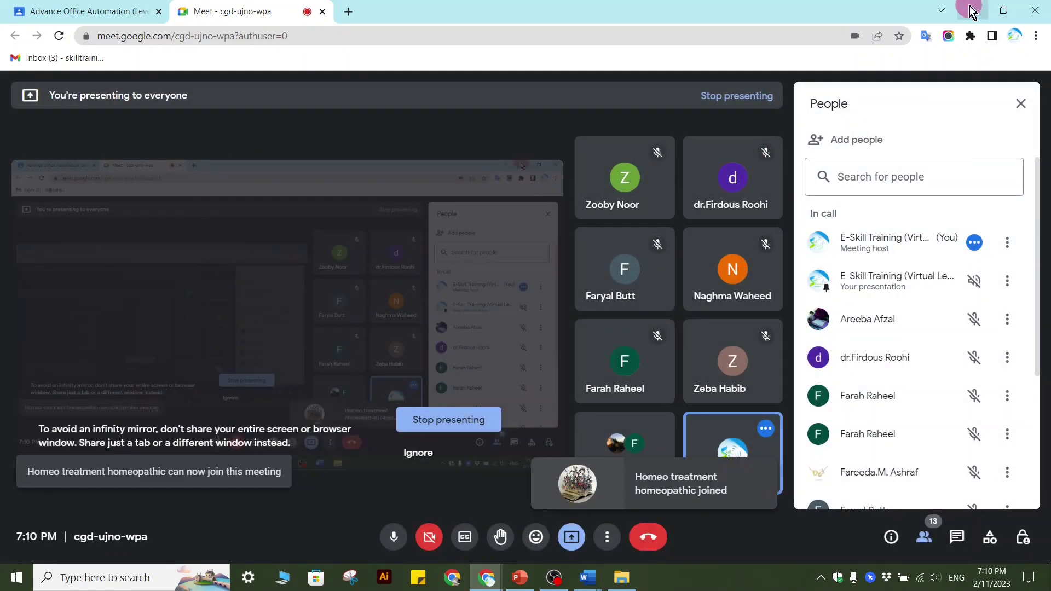
Step: Return to the desktop, check the size on disk in the file properties of Advance training -Topic 03.png, and close them
{"action": "left_click", "coordinate": [972, 10]}
{"action": "left_click_drag", "start_coordinate": [397, 224], "coordinate": [459, 100]}
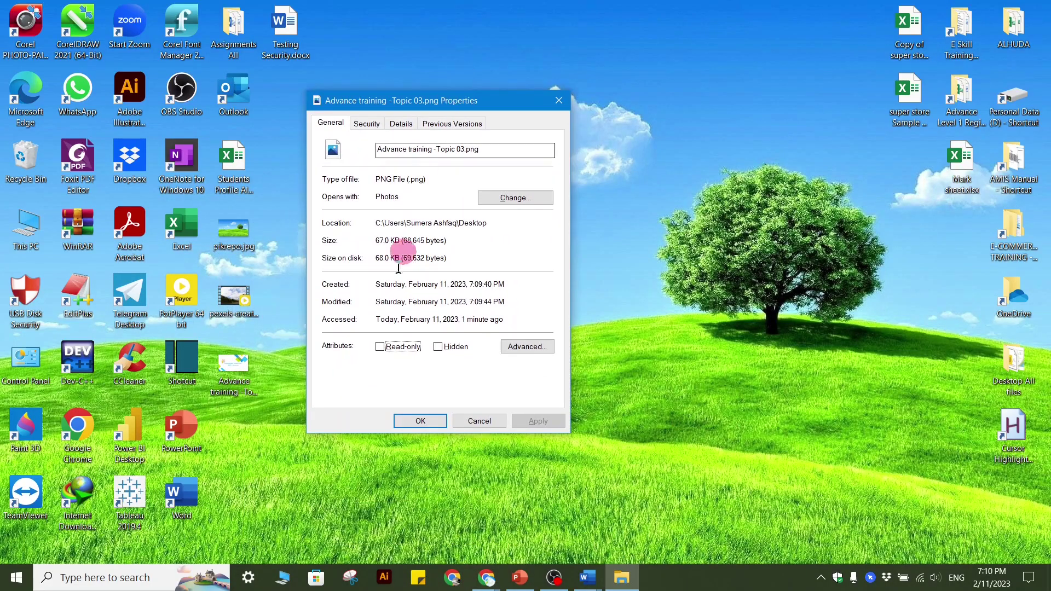
{"action": "right_click", "coordinate": [382, 240]}
{"action": "left_click", "coordinate": [529, 229]}
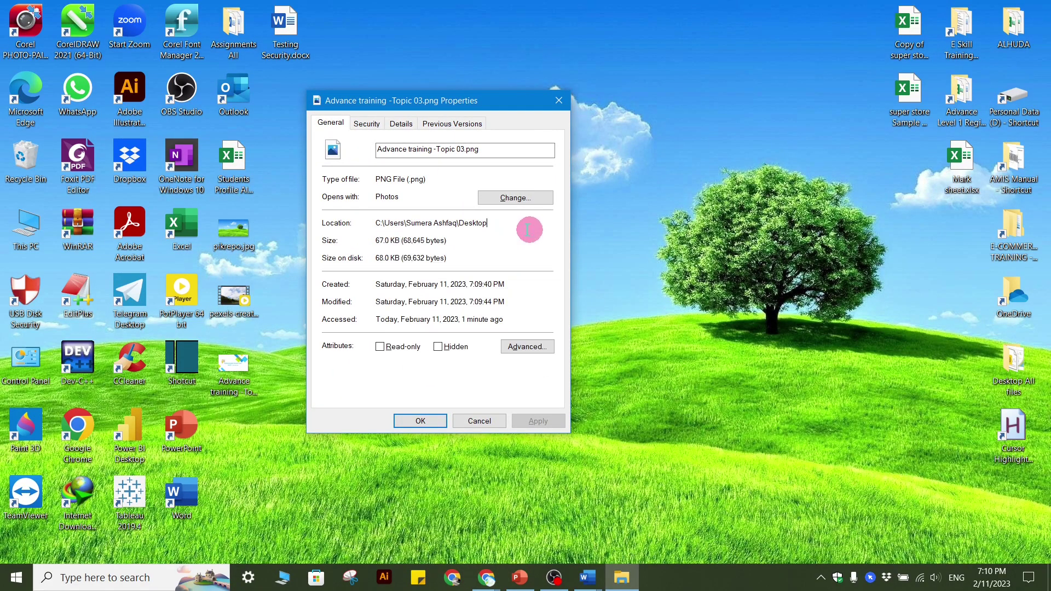
{"action": "left_click_drag", "start_coordinate": [375, 259], "coordinate": [402, 260]}
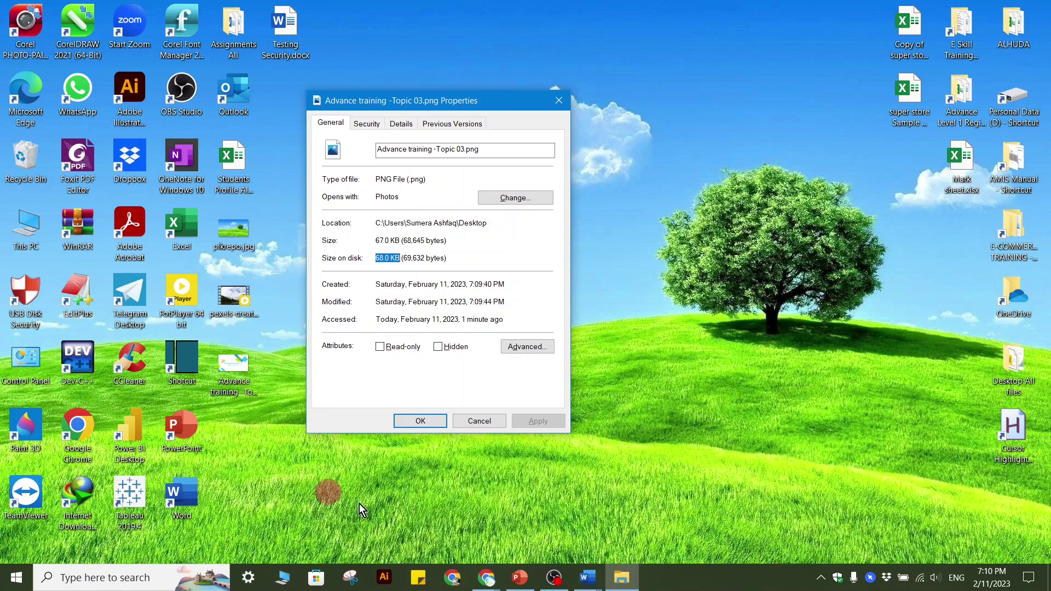
{"action": "left_click", "coordinate": [475, 419]}
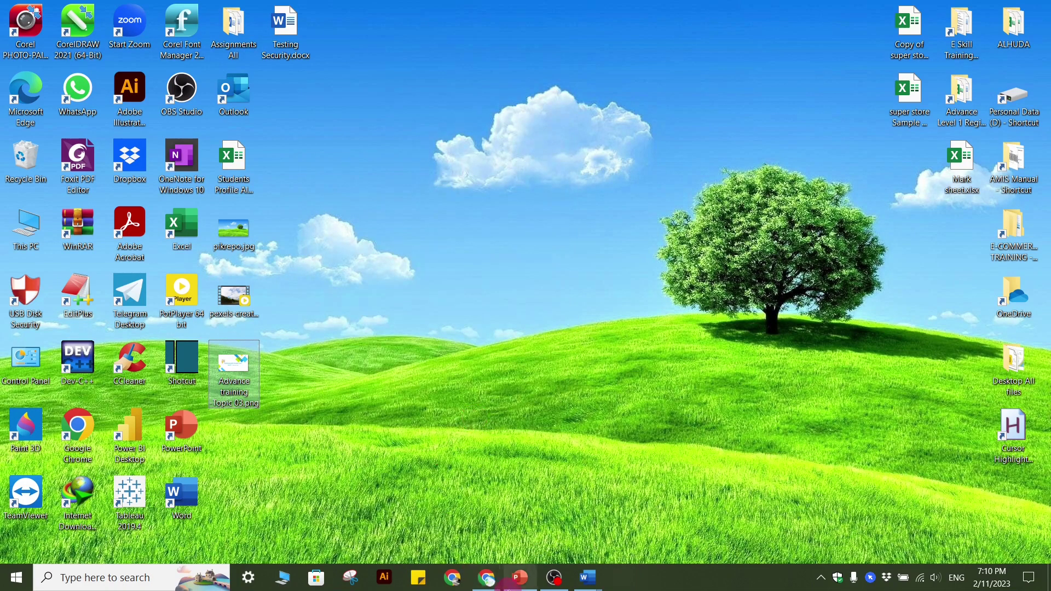
Step: Switch to the Advance training -Topic 03.pptx presentation in PowerPoint and look over its file management commands before returning to the slides
{"action": "mouse_move", "coordinate": [489, 586]}
{"action": "left_click", "coordinate": [487, 520]}
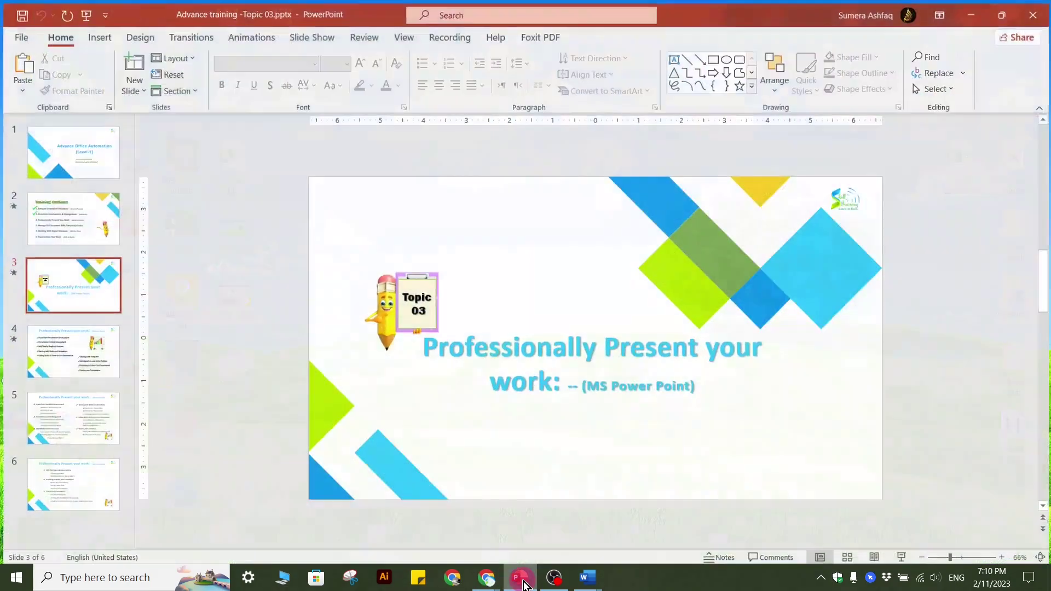
{"action": "left_click", "coordinate": [19, 34]}
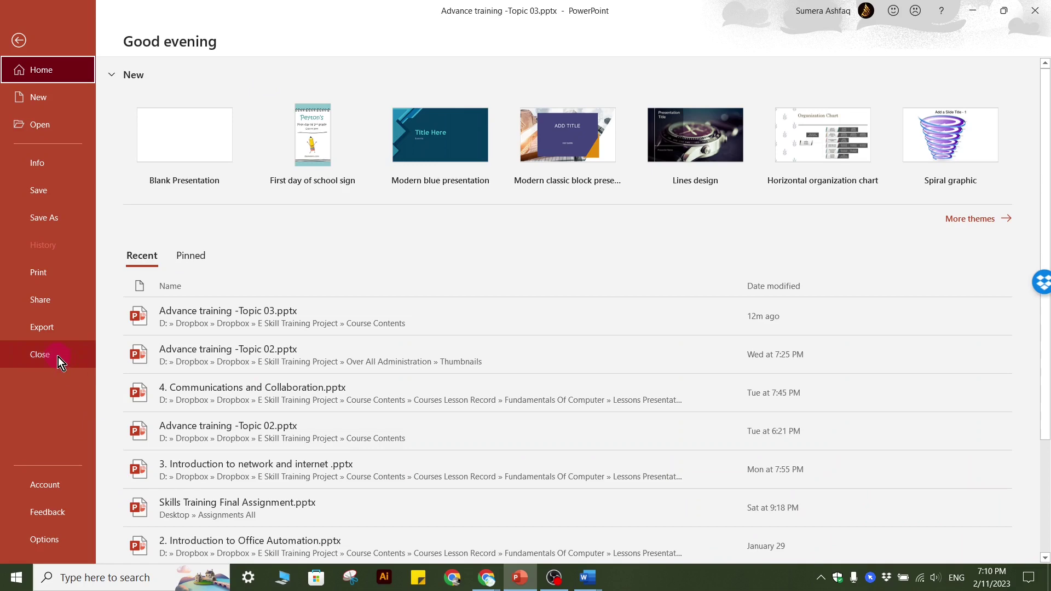
{"action": "left_click", "coordinate": [22, 45]}
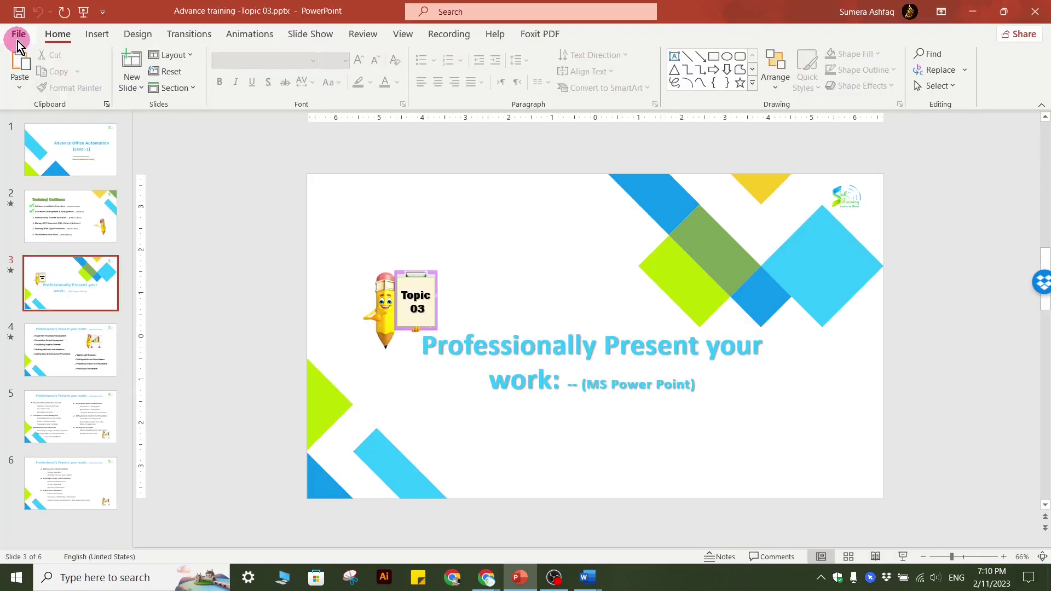
Step: Review the topic outlines on slides 4 and 5, enlarge the slide thumbnails, and return to slide 4
{"action": "left_click", "coordinate": [67, 333]}
{"action": "left_click", "coordinate": [72, 430]}
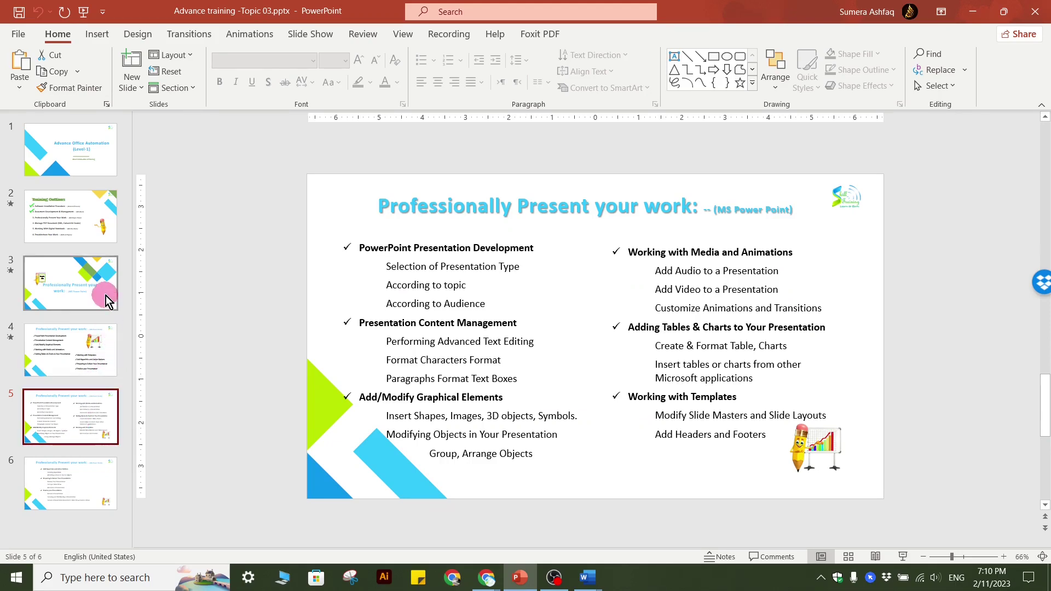
{"action": "scroll", "coordinate": [104, 295], "scroll_direction": "up", "scroll_amount": 3, "text": "ctrl"}
{"action": "left_click", "coordinate": [105, 467]}
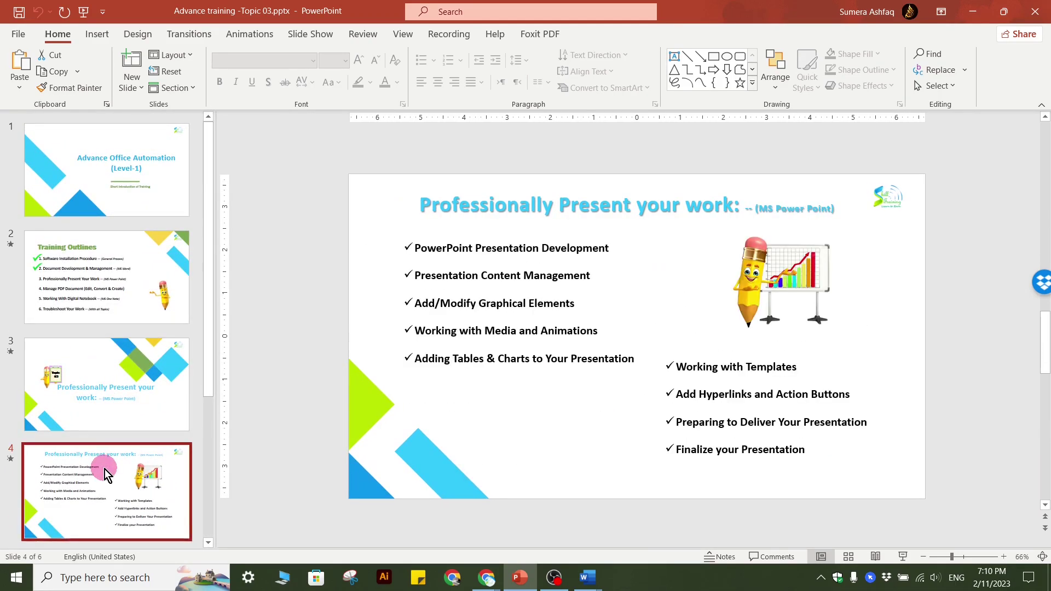
{"action": "scroll", "coordinate": [127, 488], "scroll_direction": "down", "scroll_amount": 1}
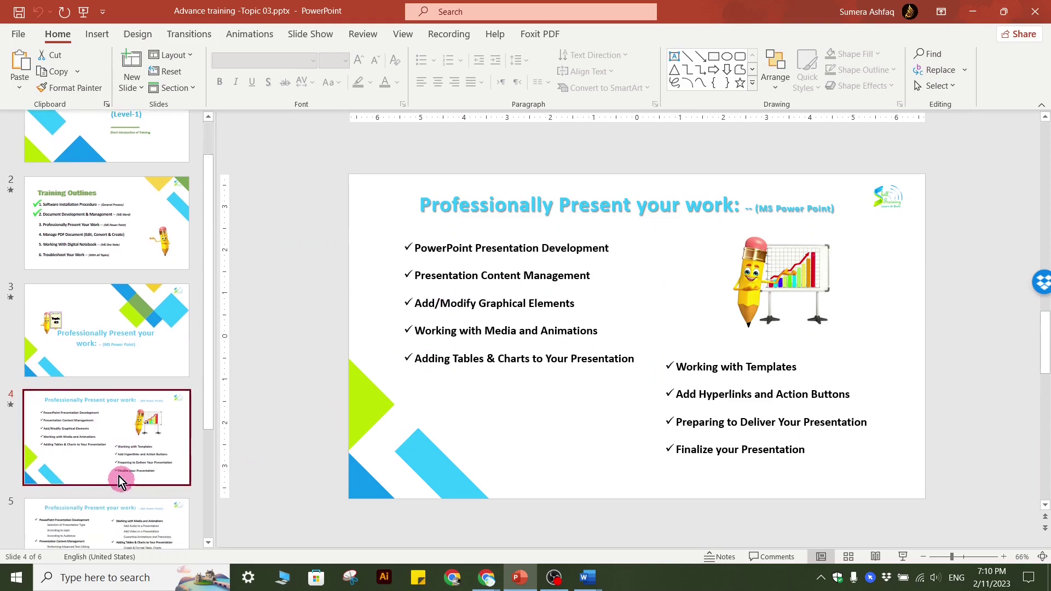